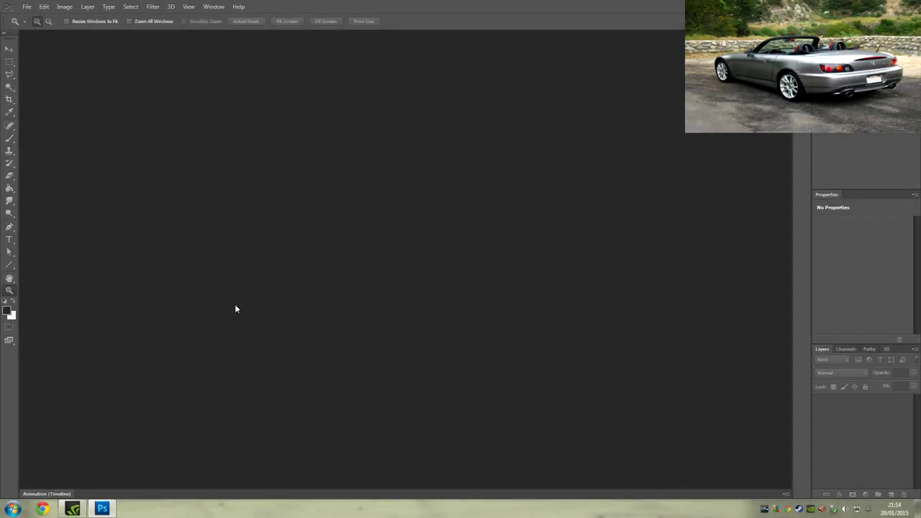
# Create a new blank document 1920 pixels wide and 1080 pixels high
pyautogui.click(27, 7)
pyautogui.moveTo(59, 71)
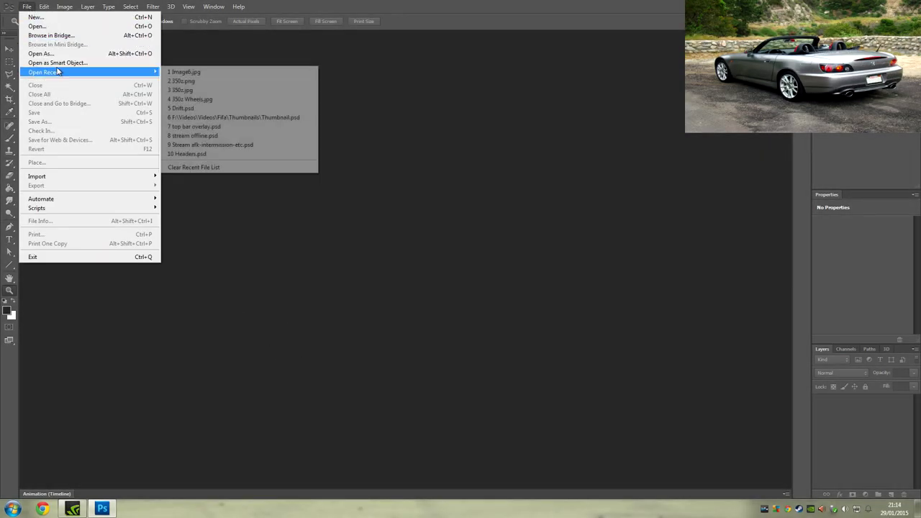
pyautogui.click(83, 22)
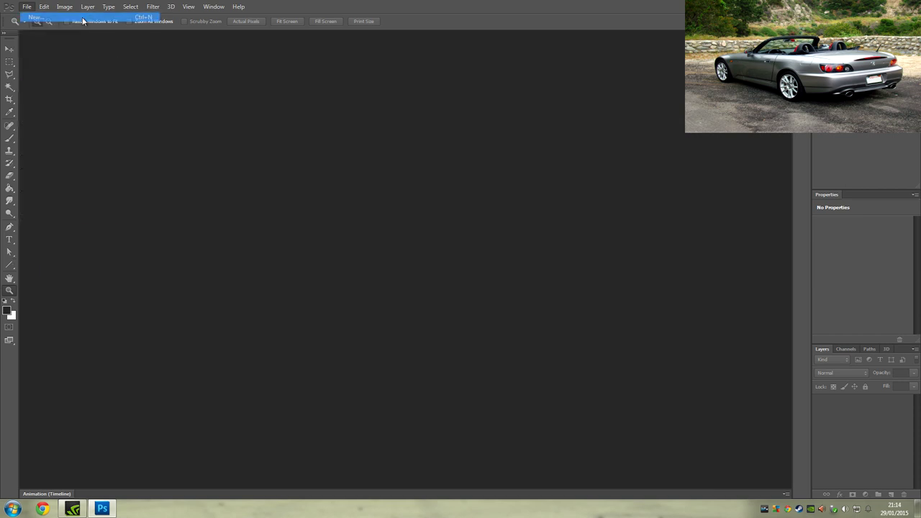
pyautogui.click(431, 175)
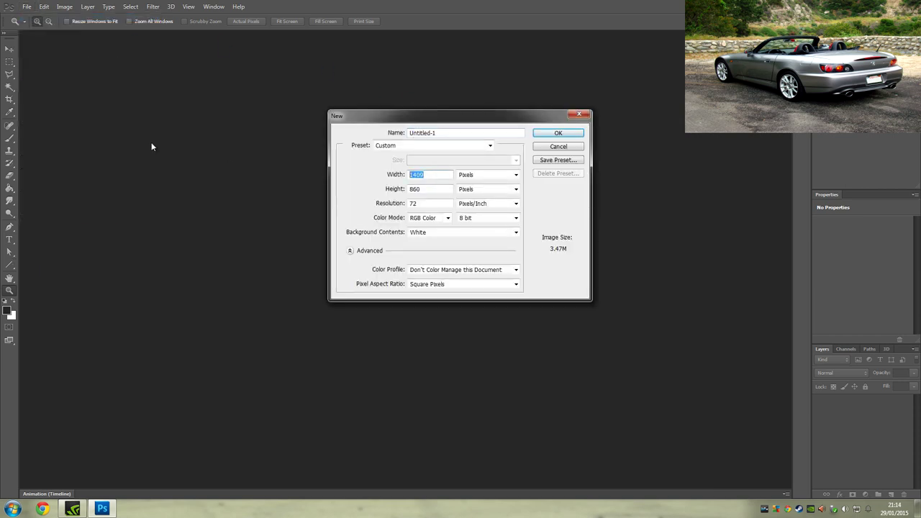
pyautogui.write('1923')
pyautogui.press('BackSpace')
pyautogui.write('0')
pyautogui.press('Tab')
pyautogui.press('Tab')
pyautogui.write('1080')
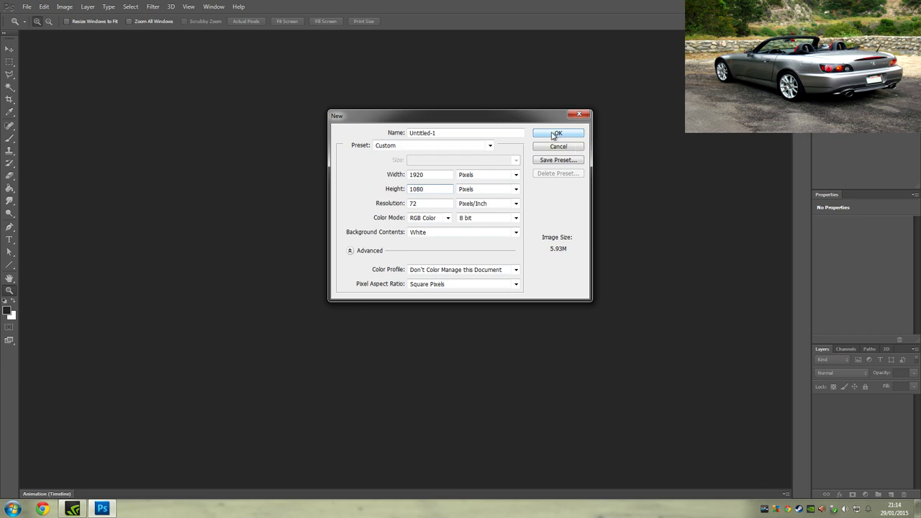
pyautogui.click(555, 134)
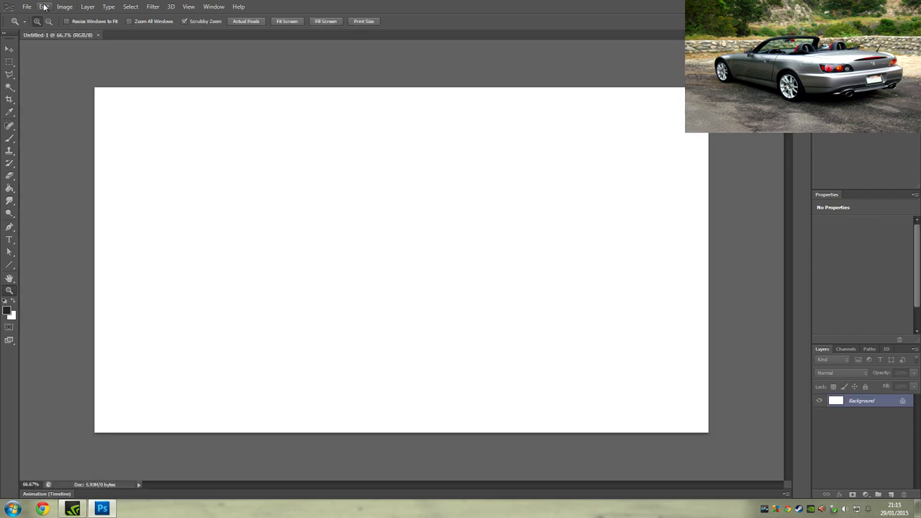
# Place the HondaS2000-002 photo from the desktop's Photoshop > Cars folder into the document
pyautogui.click(26, 7)
pyautogui.click(79, 162)
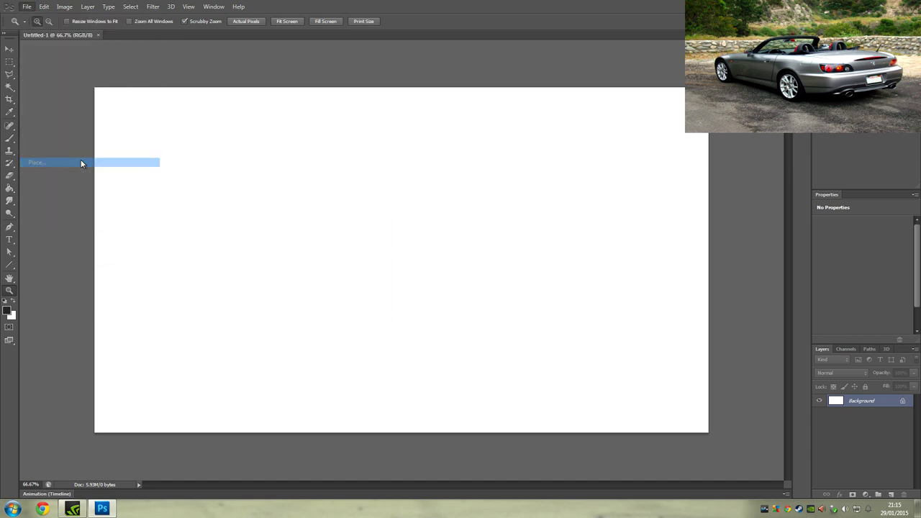
pyautogui.click(417, 223)
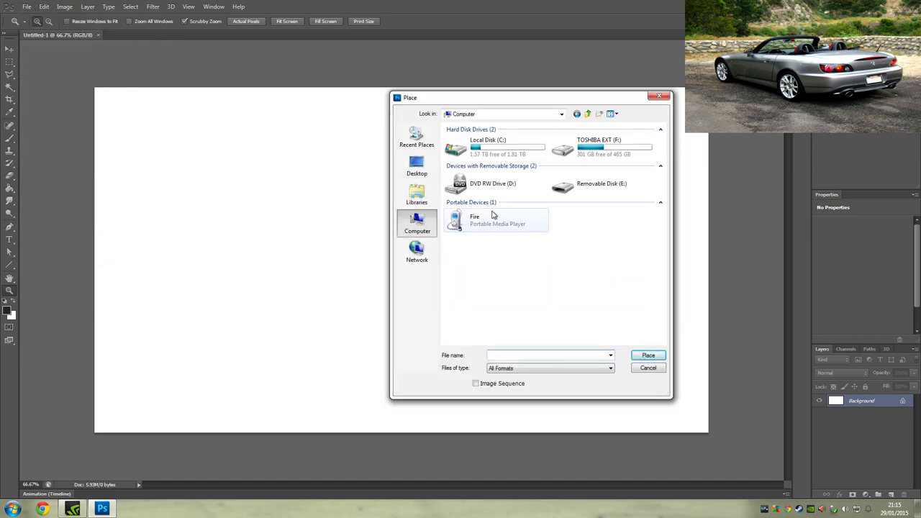
pyautogui.click(417, 167)
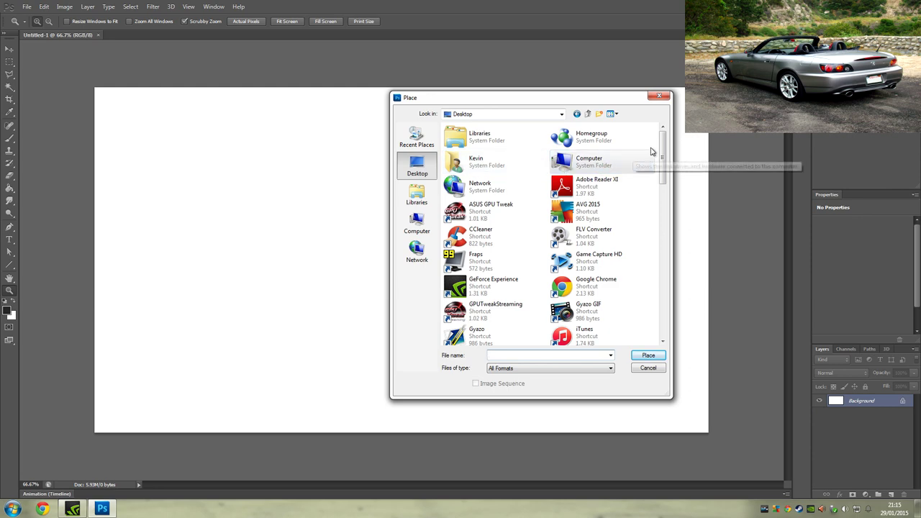
pyautogui.moveTo(660, 154); pyautogui.dragTo(658, 216)
pyautogui.doubleClick(456, 226)
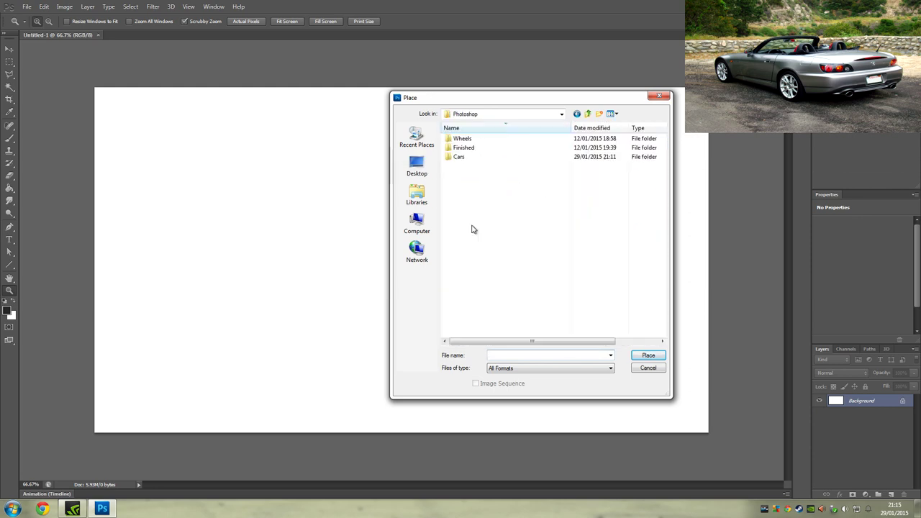
pyautogui.doubleClick(471, 158)
pyautogui.click(522, 159)
pyautogui.click(649, 355)
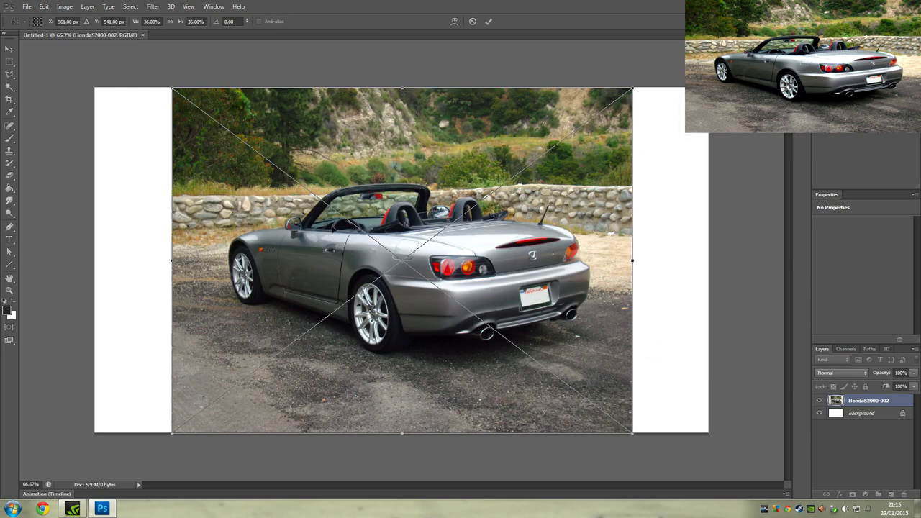
# Scale the placed car photo to about 48.30% so it covers the whole canvas, and commit the placement
pyautogui.moveTo(167, 84); pyautogui.dragTo(36, 32)
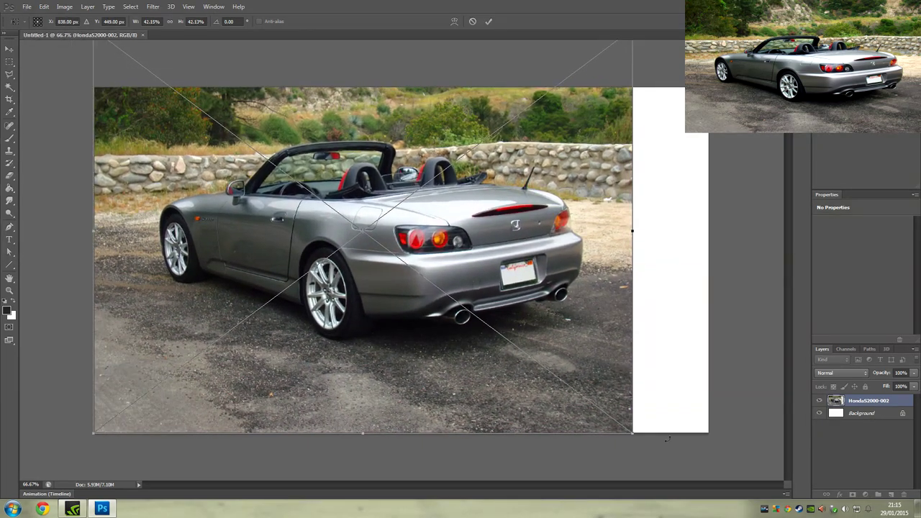
pyautogui.moveTo(666, 462); pyautogui.dragTo(720, 480)
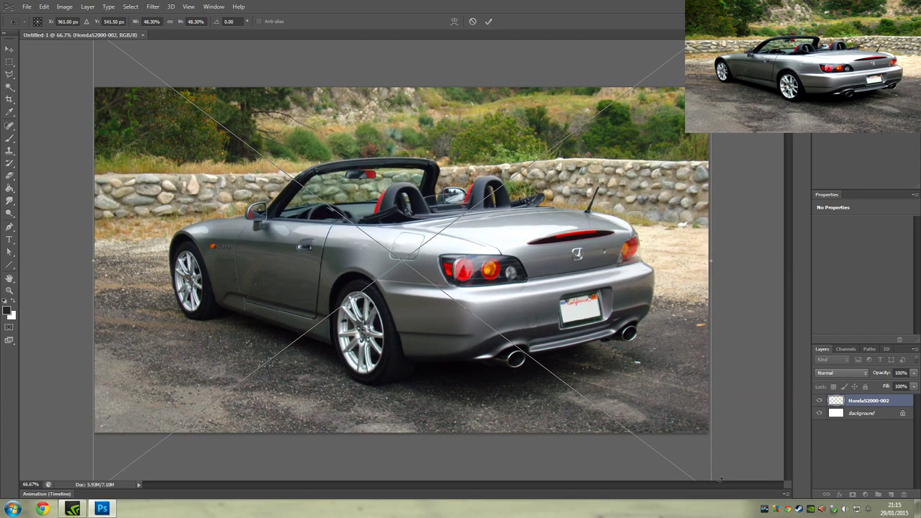
pyautogui.click(491, 21)
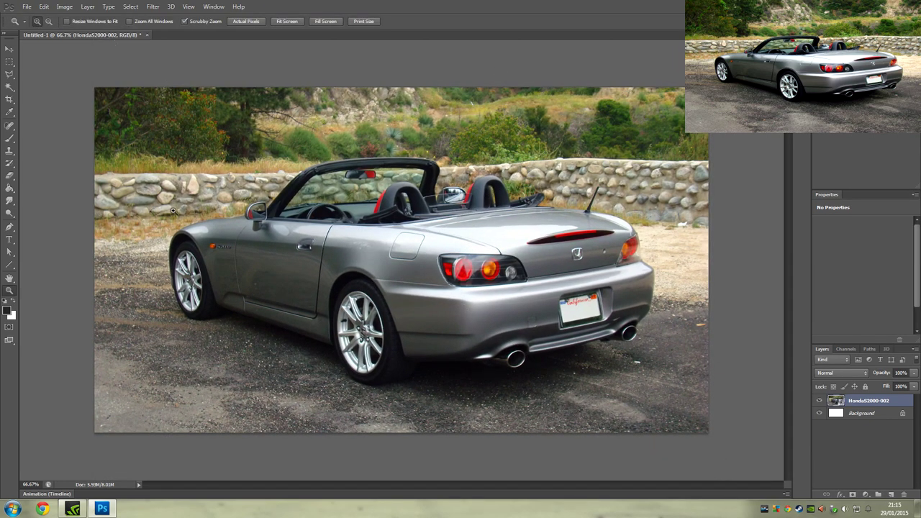
# Hide the transform controls with the Move tool active and move the car photo slightly down
pyautogui.click(9, 48)
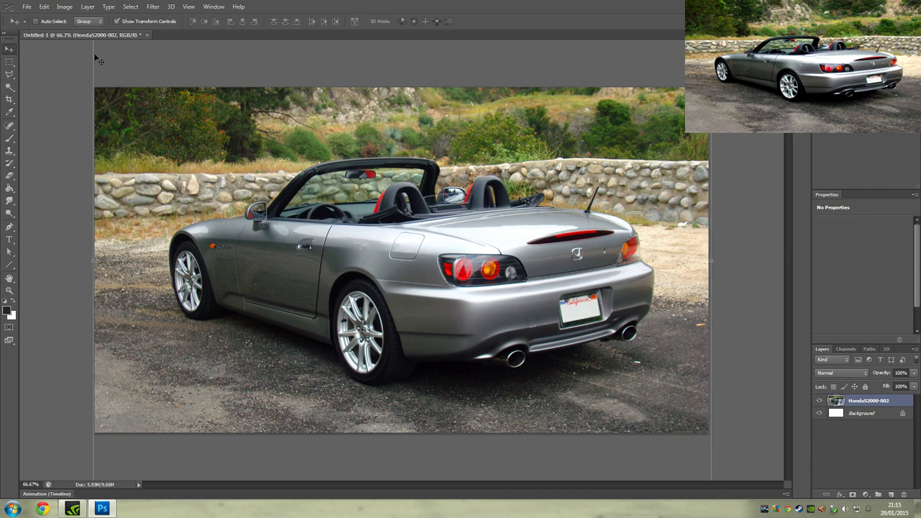
pyautogui.click(124, 21)
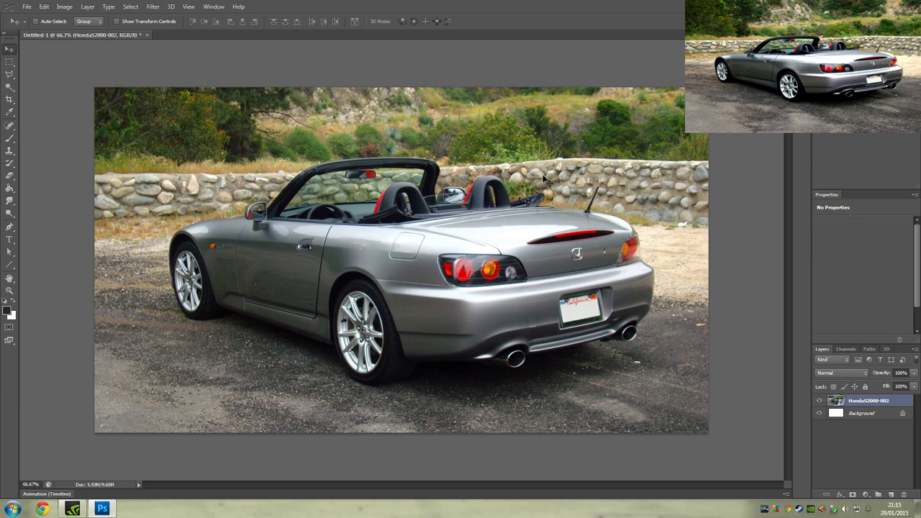
pyautogui.moveTo(546, 177)
pyautogui.mouseDown()
pyautogui.moveTo(541, 158)
pyautogui.moveTo(541, 178)
pyautogui.moveTo(558, 196)
pyautogui.moveTo(550, 194)
pyautogui.mouseUp()
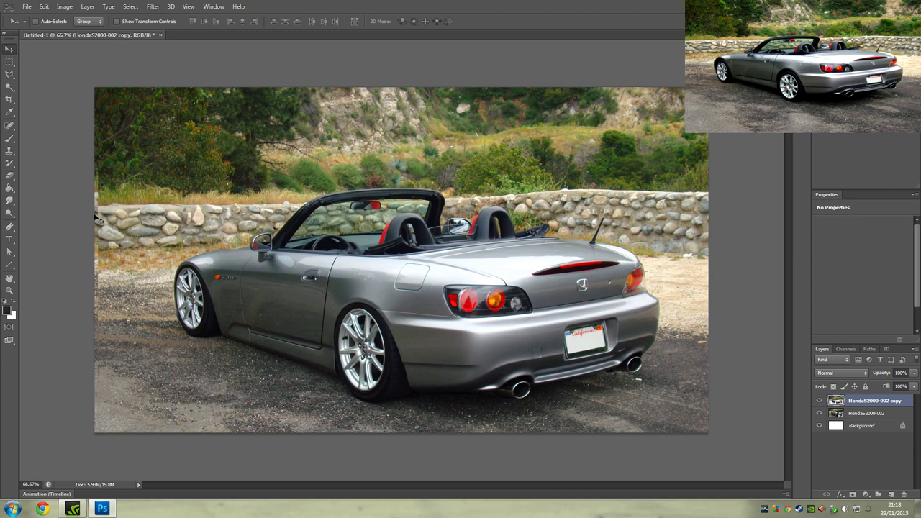
# Erase the hard seam at the left edge of the copied car layer using a soft 50 px Eraser at 0% hardness
pyautogui.click(10, 177)
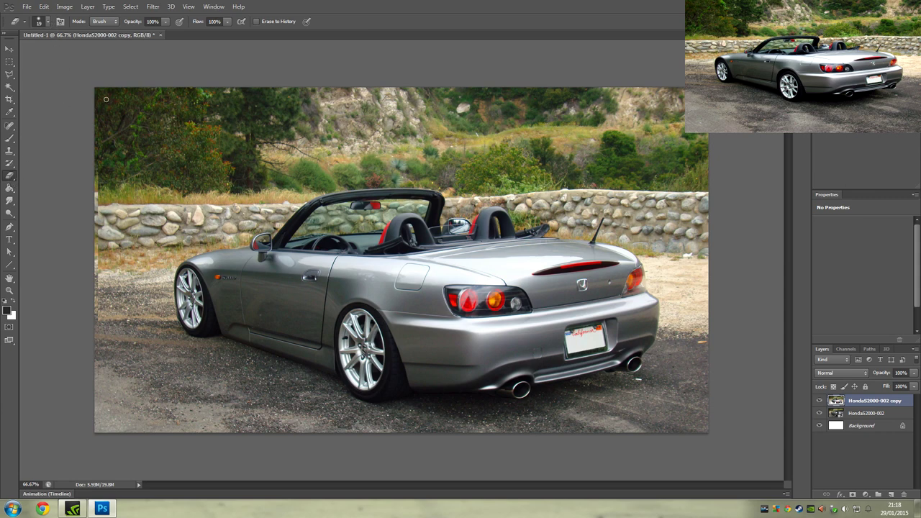
pyautogui.click(47, 24)
pyautogui.moveTo(30, 53); pyautogui.dragTo(31, 53)
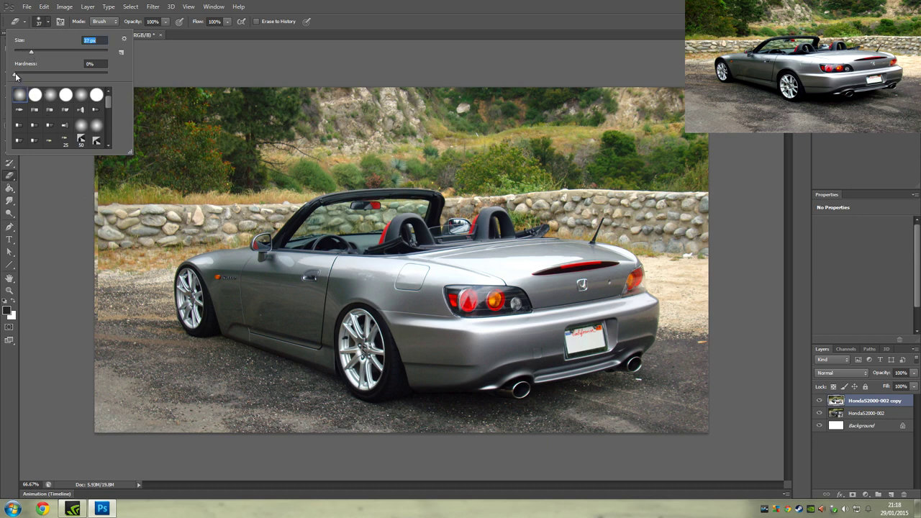
pyautogui.moveTo(31, 56); pyautogui.dragTo(38, 56)
pyautogui.press('Return')
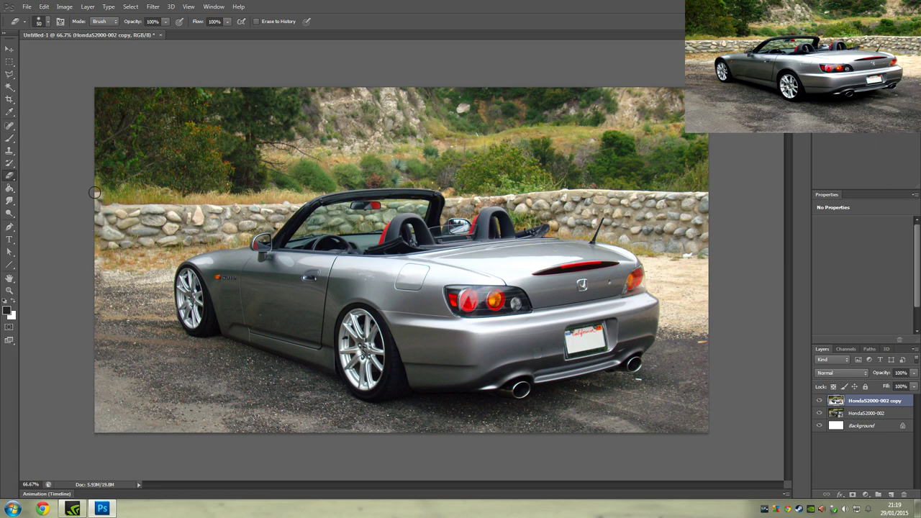
pyautogui.moveTo(107, 193); pyautogui.dragTo(126, 214)
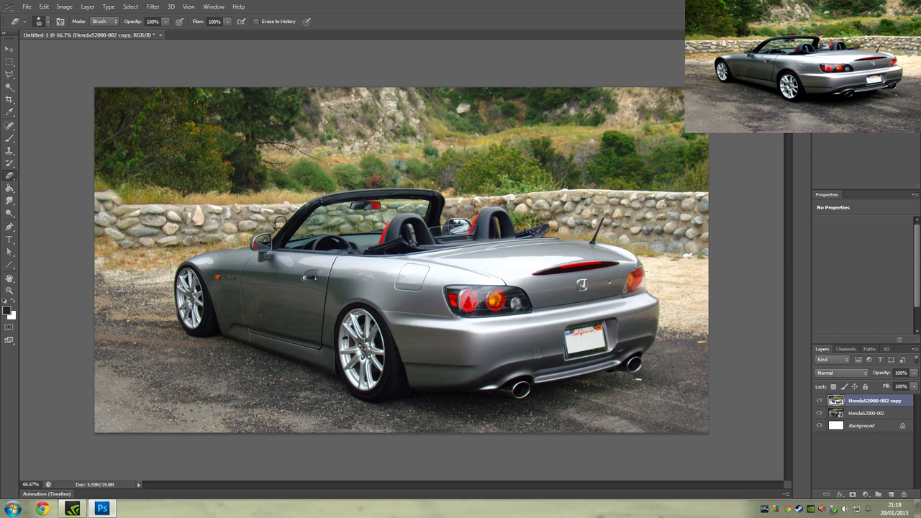
pyautogui.click(10, 48)
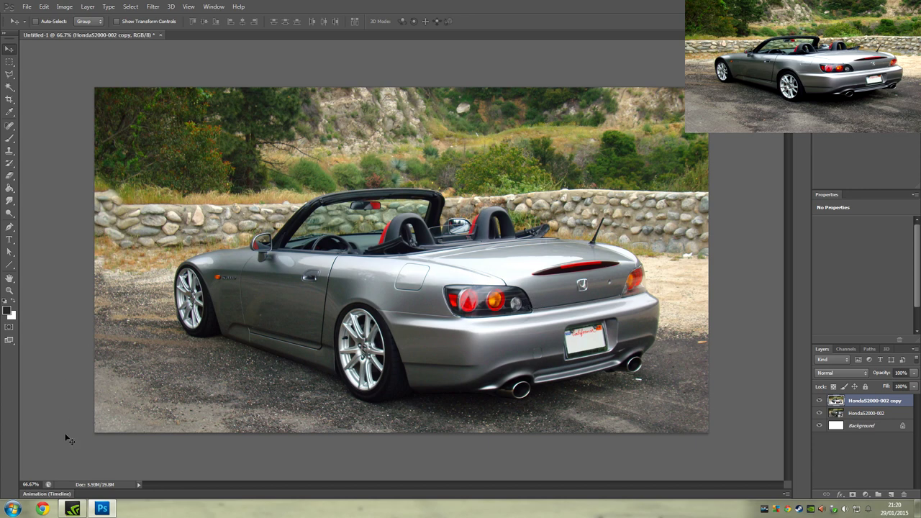
# Switch to Chrome, search Google for "s2000 slammed" and open the image results
pyautogui.click(42, 509)
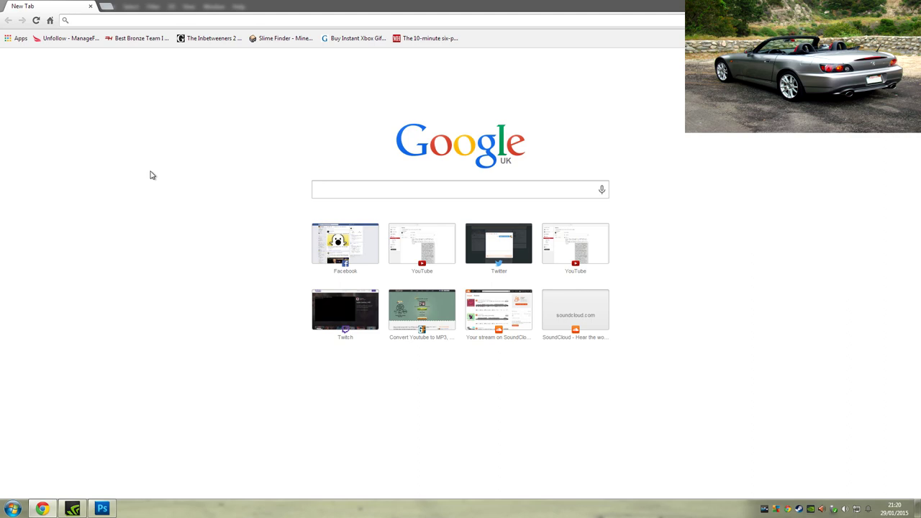
pyautogui.write('slamm')
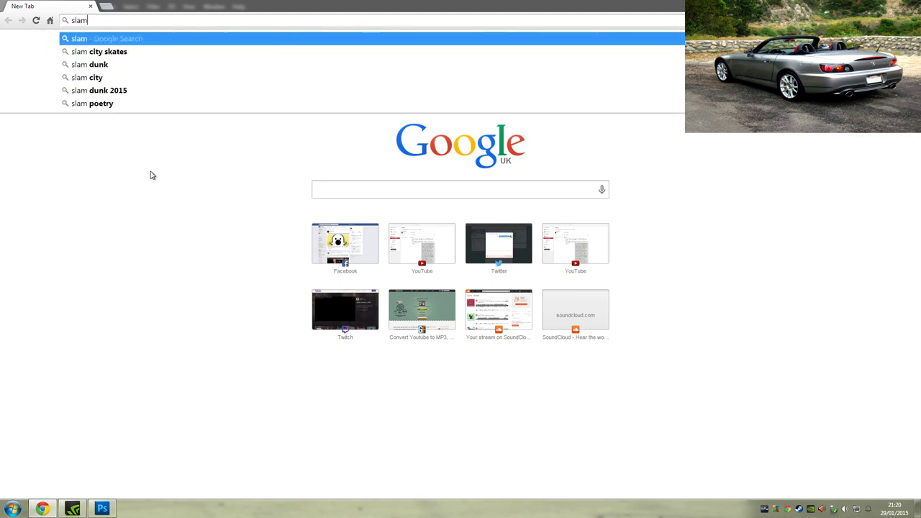
pyautogui.press('BackSpace')
pyautogui.press('BackSpace')
pyautogui.press('BackSpace')
pyautogui.press('BackSpace')
pyautogui.write('2000 slammed')
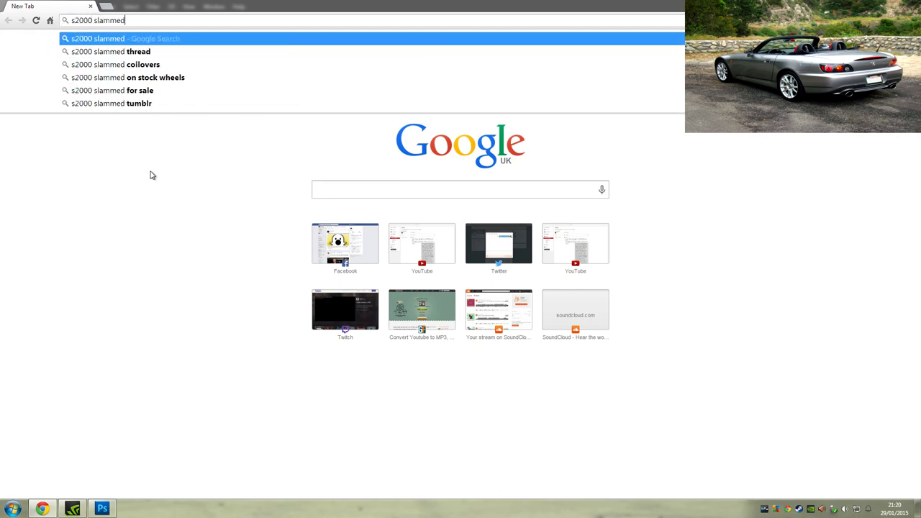
pyautogui.press('Return')
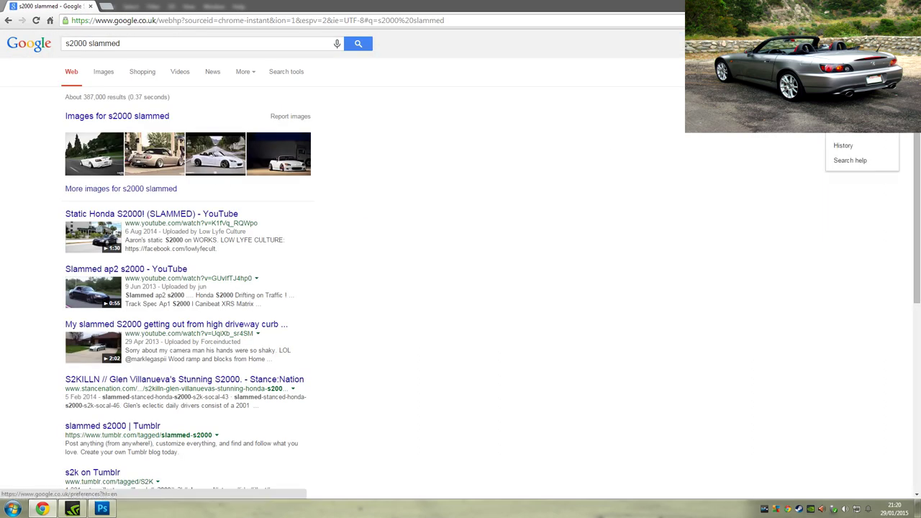
pyautogui.click(125, 117)
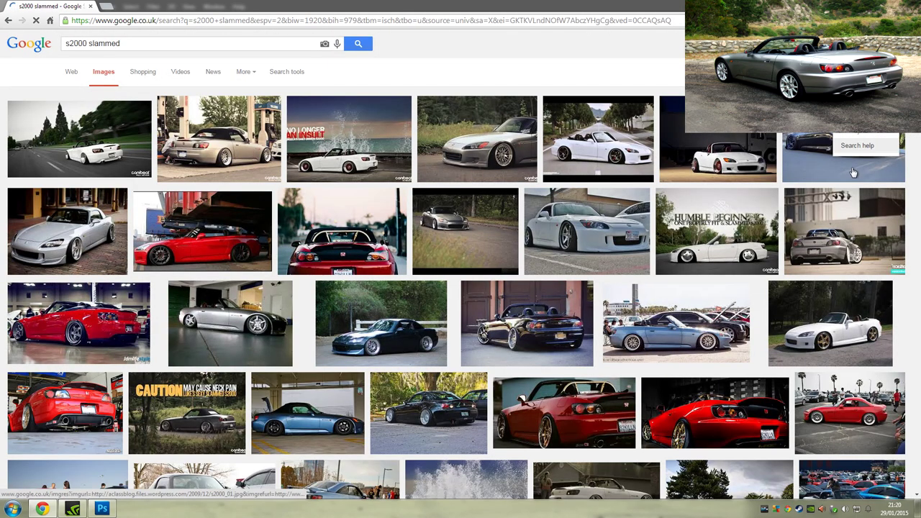
# Restrict the image search to pictures larger than 1024×768 through Advanced Image Search
pyautogui.click(856, 125)
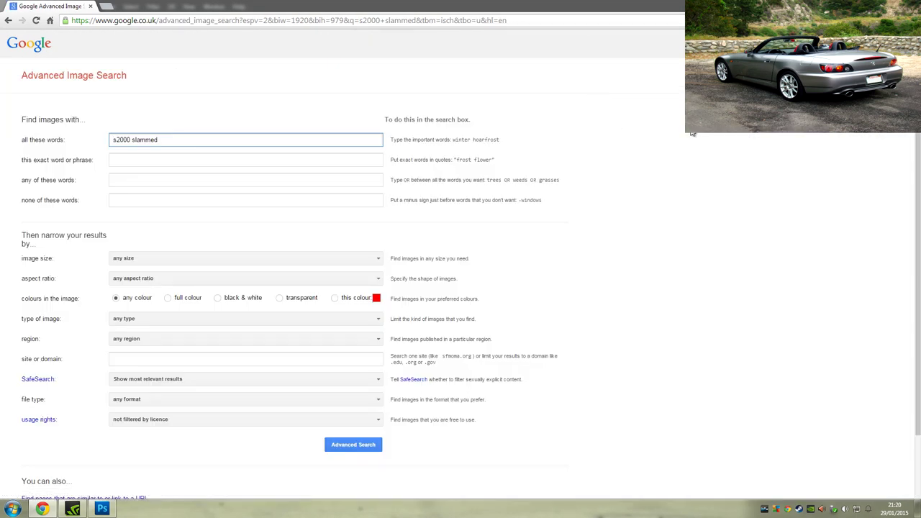
pyautogui.click(226, 260)
pyautogui.scroll(-1, 213, 320)
pyautogui.click(213, 320)
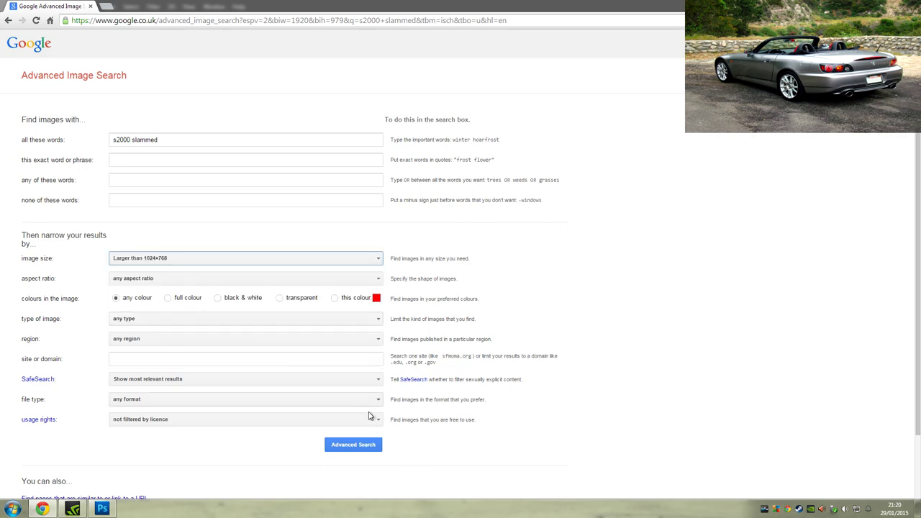
pyautogui.click(363, 448)
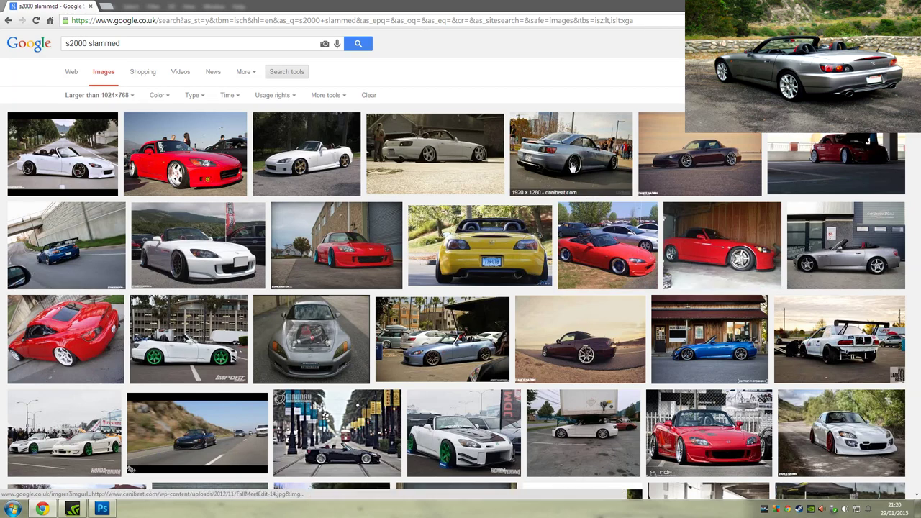
# Arrange the browser on the left half and Photoshop on the right half of the screen
pyautogui.press('super+Left')
pyautogui.click(687, 187)
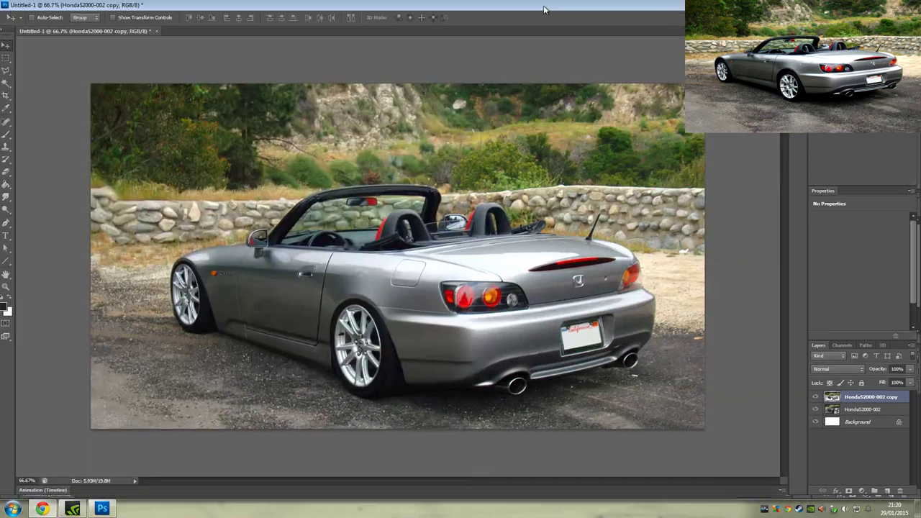
pyautogui.press('super+Right')
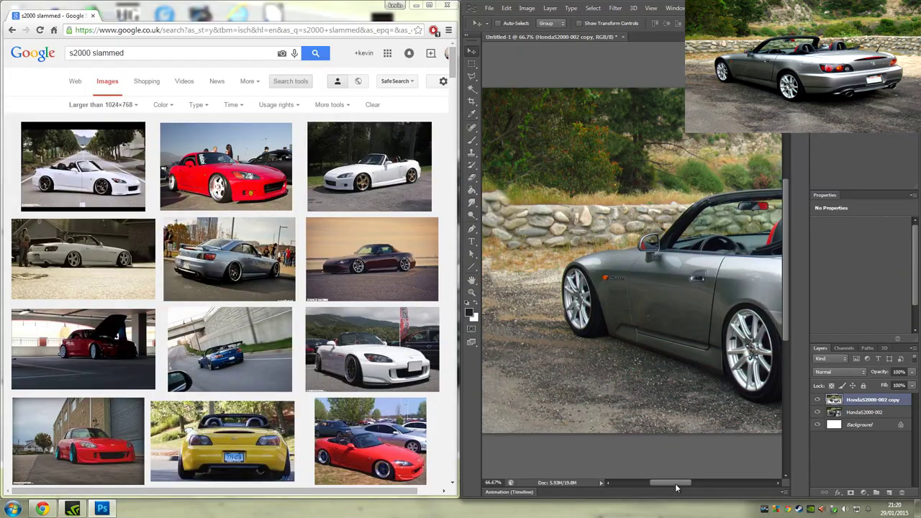
# Frame the car in the Photoshop document and examine the image results for a slammed S2000 photographed from a similar rear three-quarter angle
pyautogui.moveTo(677, 488)
pyautogui.mouseDown()
pyautogui.moveTo(716, 488)
pyautogui.moveTo(685, 489)
pyautogui.mouseUp()
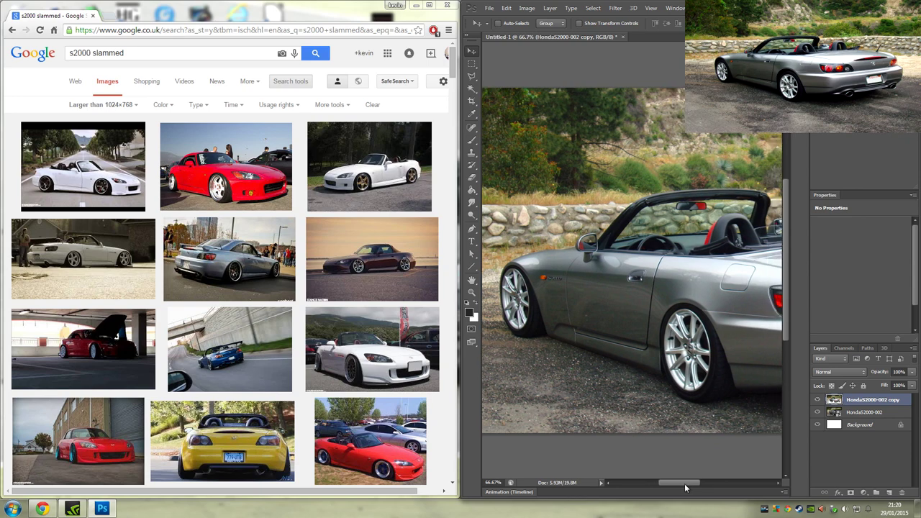
pyautogui.moveTo(686, 488); pyautogui.dragTo(686, 488)
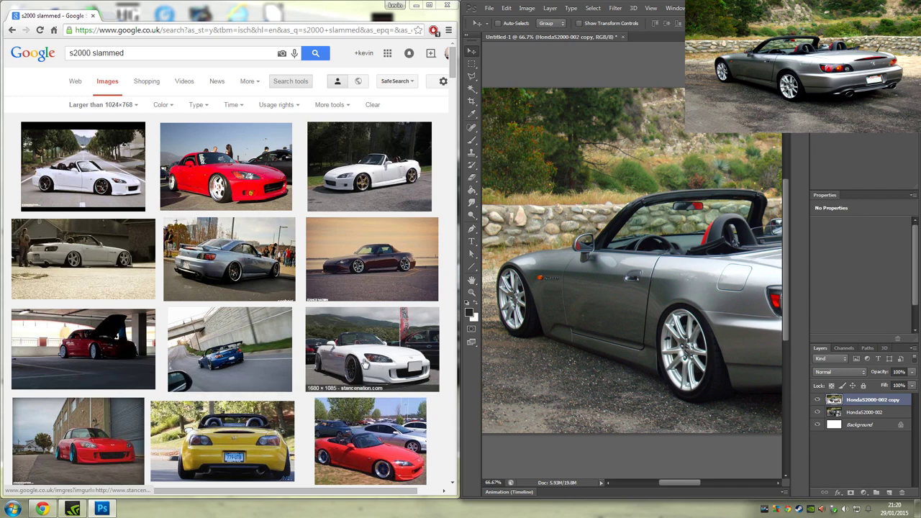
pyautogui.scroll(-1, 366, 367)
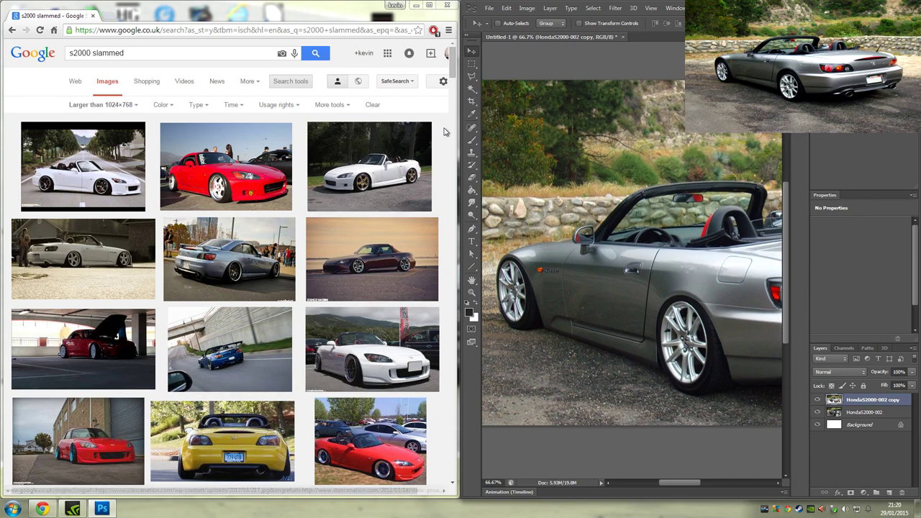
pyautogui.scroll(-5, 444, 135)
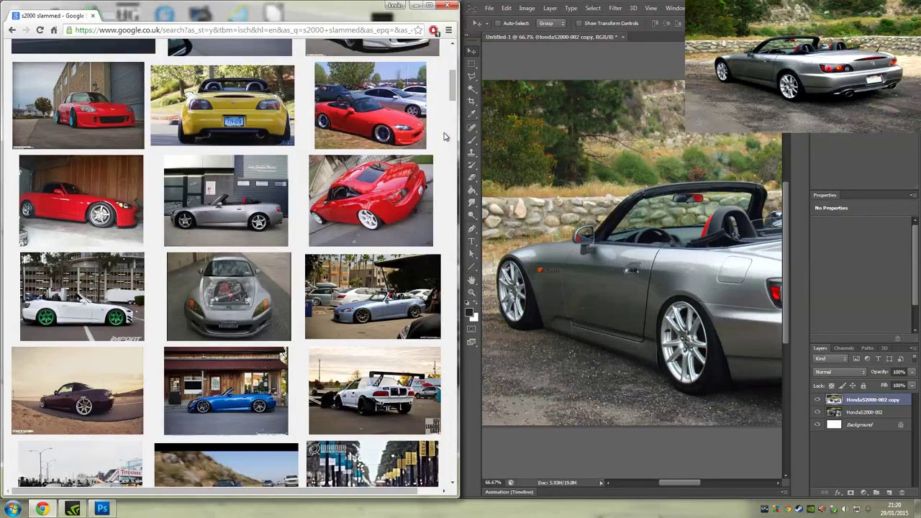
pyautogui.scroll(-3, 446, 140)
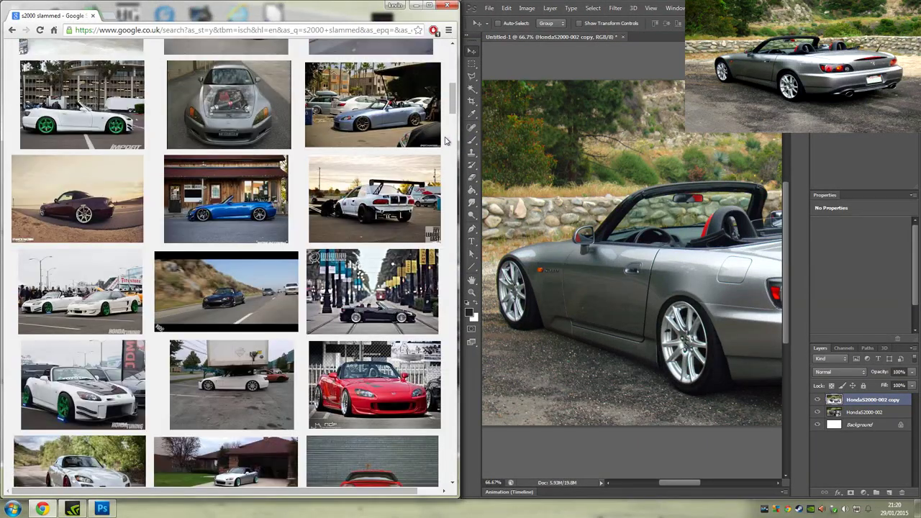
pyautogui.scroll(-1, 446, 140)
pyautogui.scroll(-1, 445, 141)
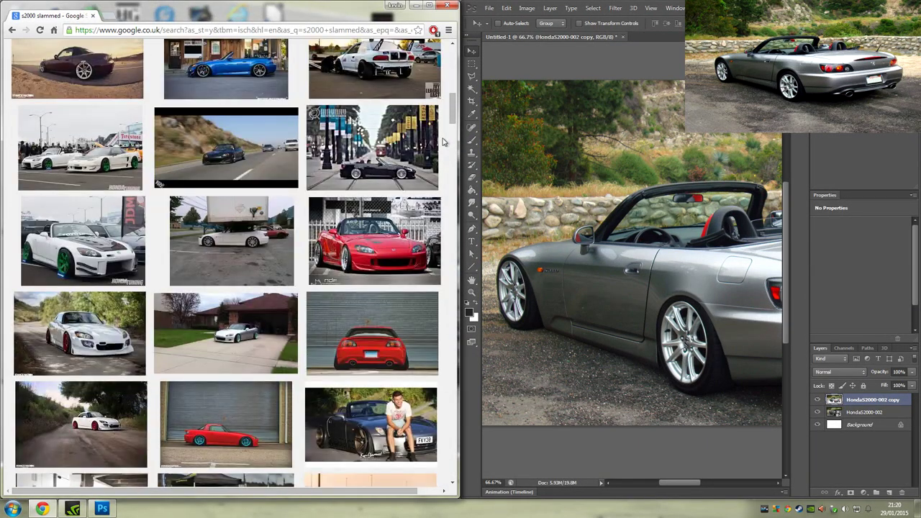
pyautogui.scroll(-1, 444, 141)
pyautogui.scroll(-1, 444, 142)
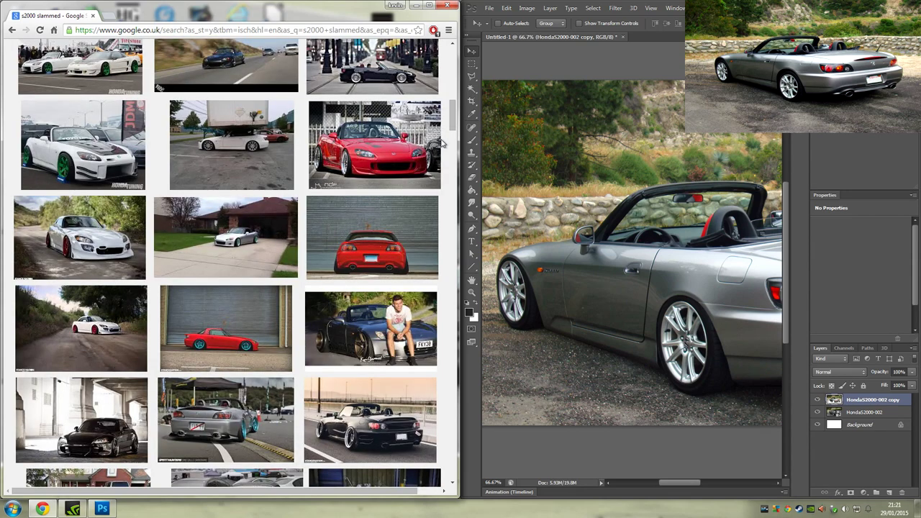
pyautogui.scroll(-4, 443, 144)
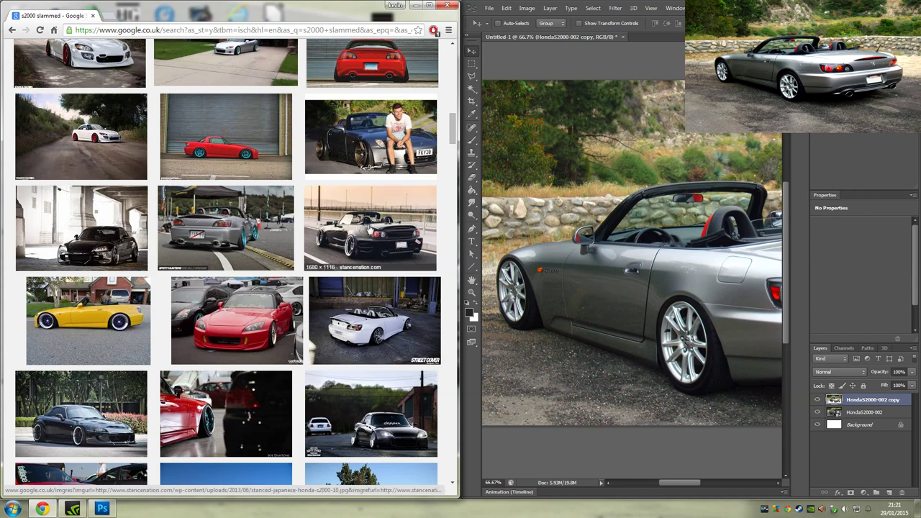
pyautogui.scroll(-5, 369, 228)
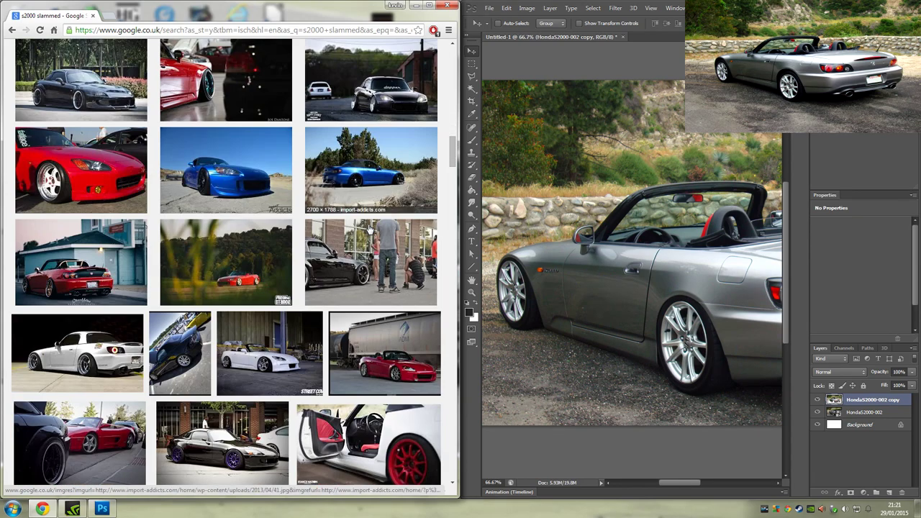
pyautogui.scroll(-1, 369, 228)
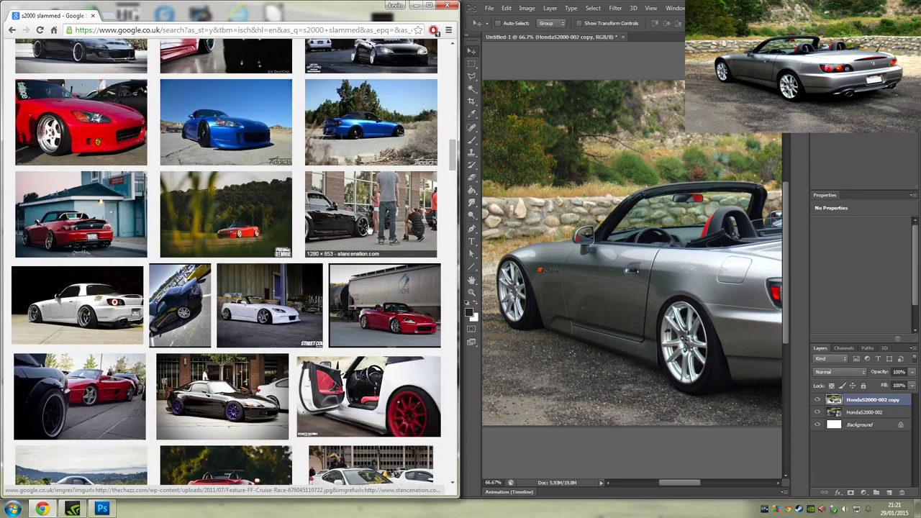
pyautogui.scroll(-5, 369, 228)
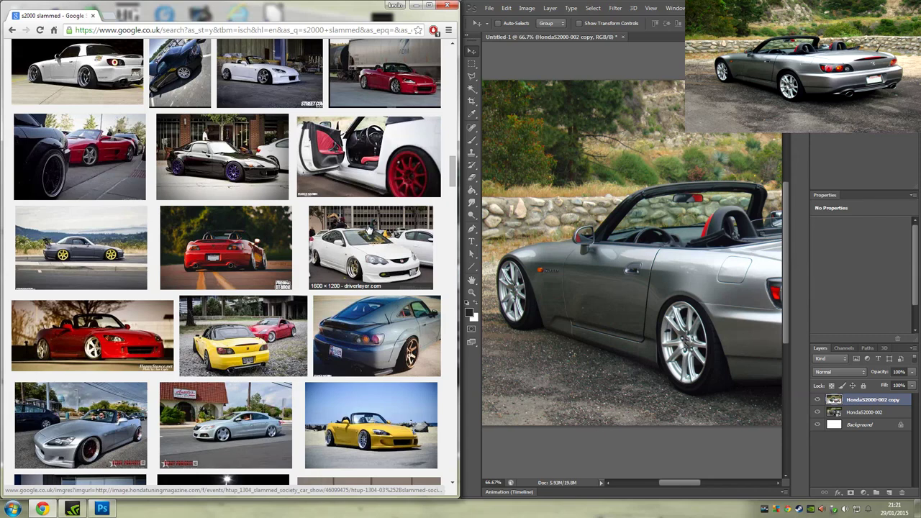
pyautogui.scroll(-2, 369, 228)
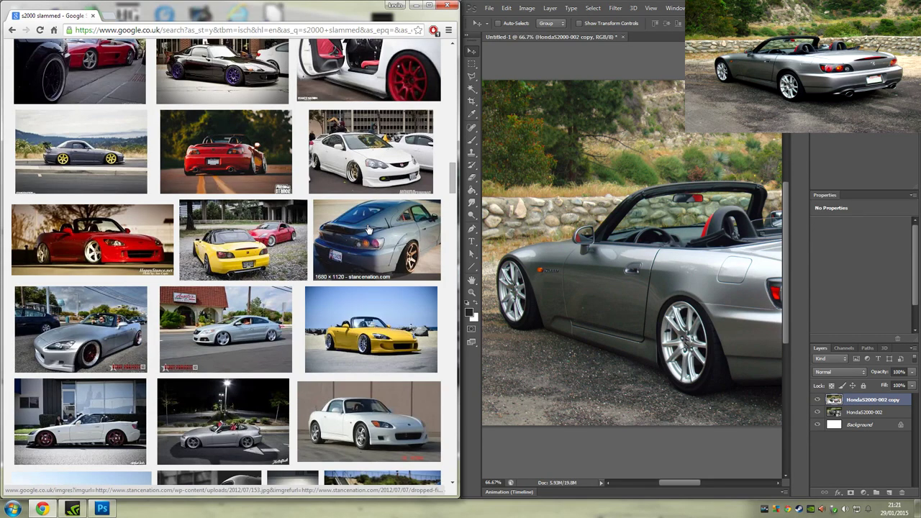
pyautogui.scroll(-2, 368, 229)
pyautogui.scroll(-2, 368, 229)
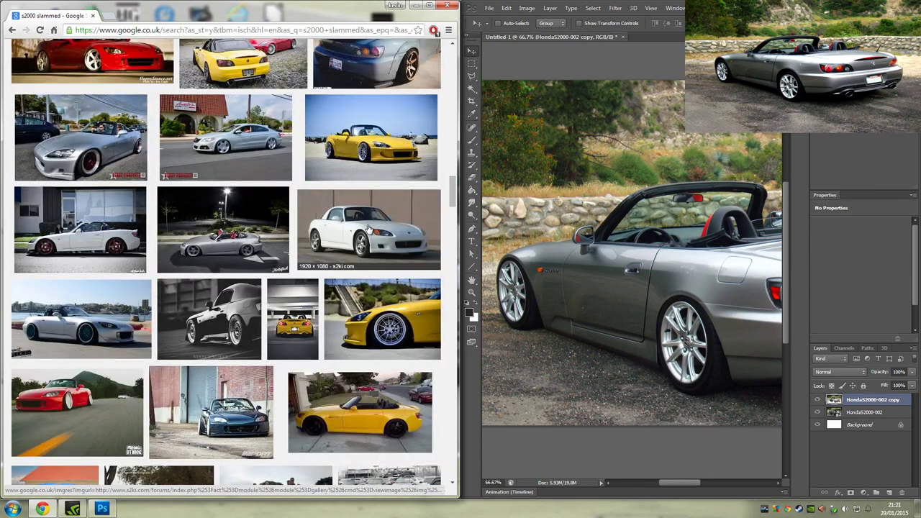
pyautogui.scroll(-2, 367, 228)
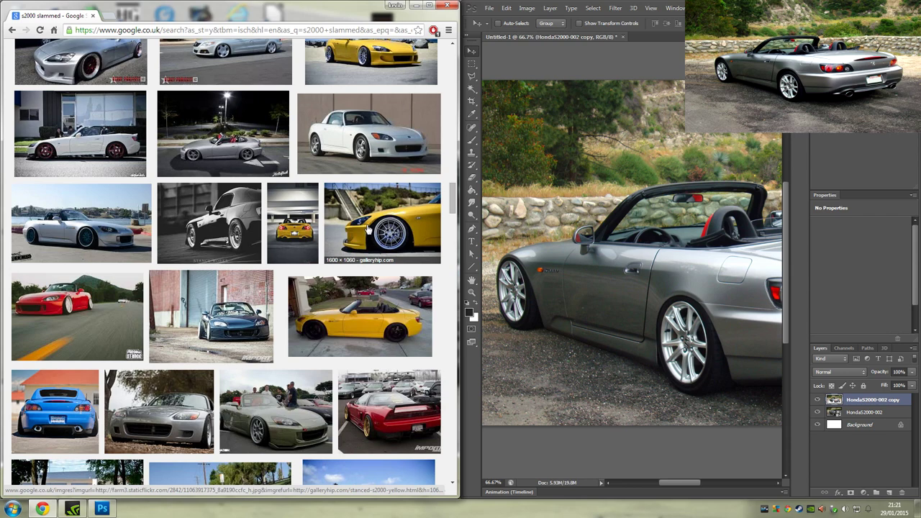
pyautogui.scroll(-7, 367, 229)
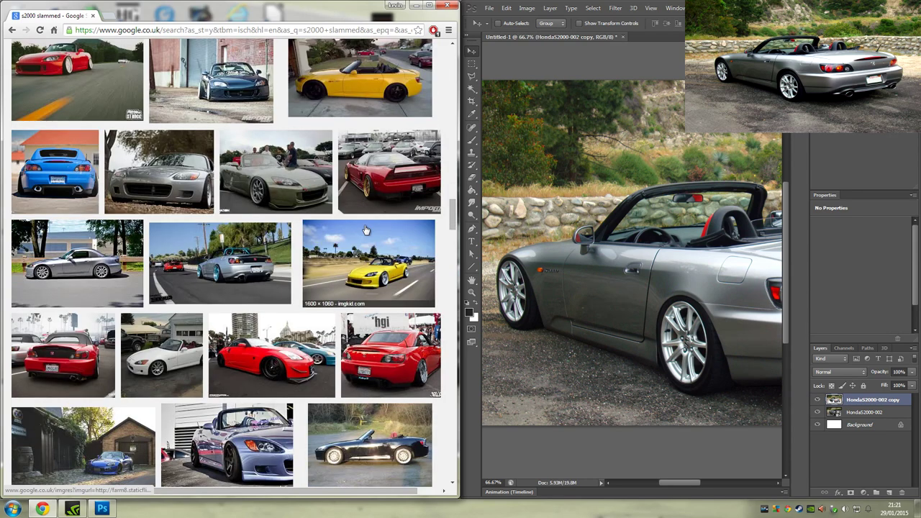
pyautogui.scroll(-1, 365, 228)
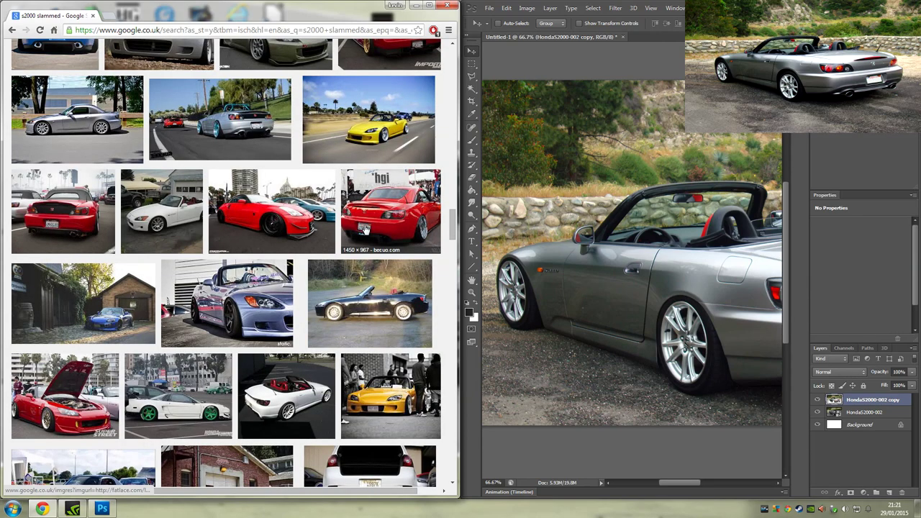
pyautogui.scroll(-6, 366, 229)
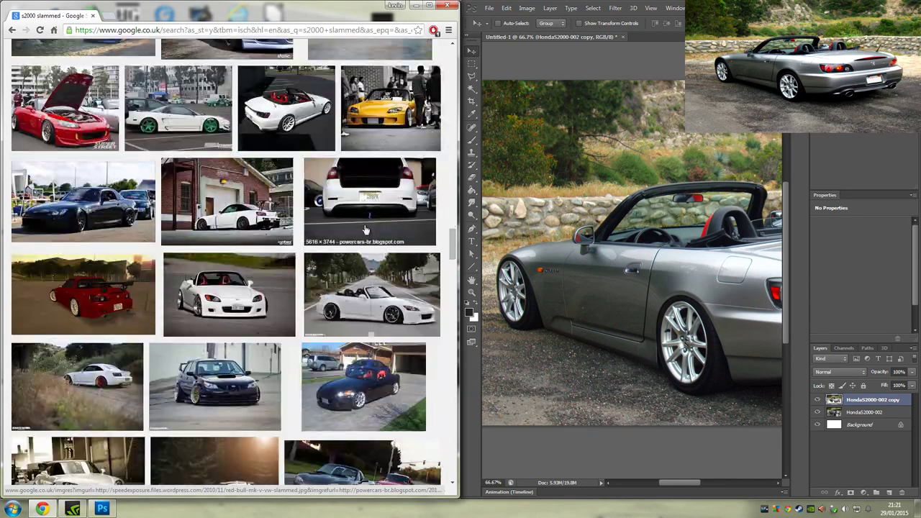
pyautogui.scroll(-1, 365, 229)
pyautogui.scroll(-1, 366, 229)
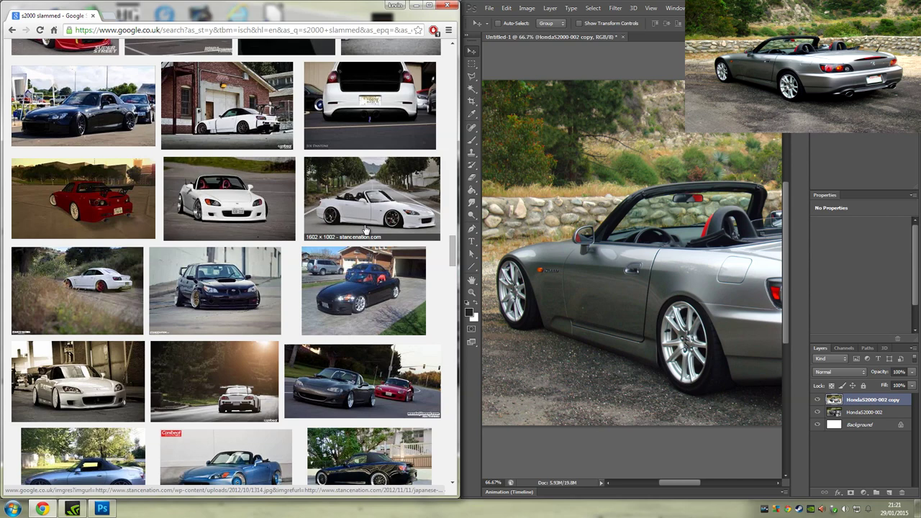
pyautogui.scroll(-2, 366, 229)
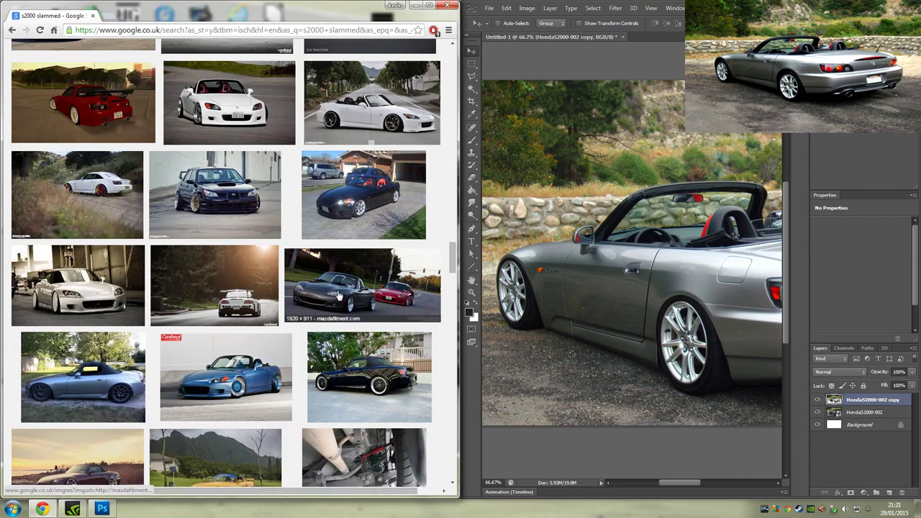
pyautogui.scroll(-2, 338, 295)
pyautogui.scroll(-4, 338, 295)
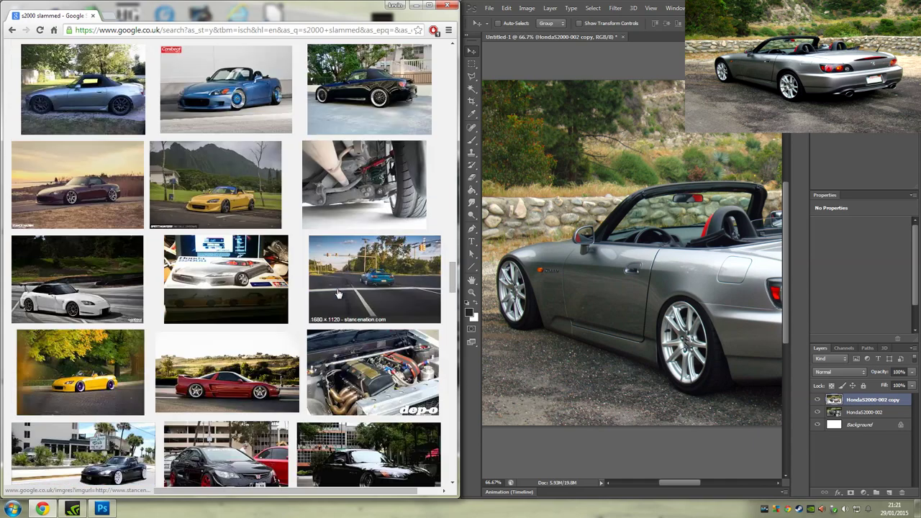
pyautogui.scroll(-1, 338, 293)
pyautogui.scroll(-3, 337, 294)
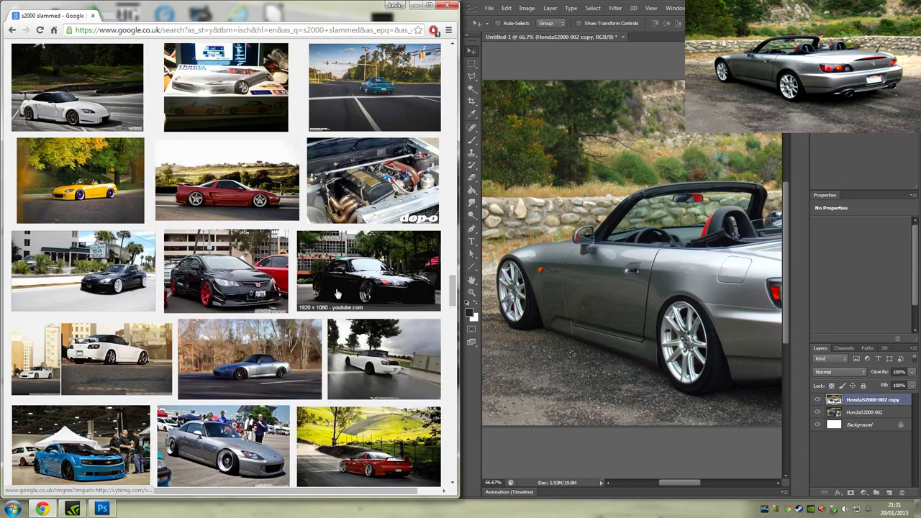
pyautogui.scroll(-1, 337, 293)
pyautogui.scroll(-1, 336, 292)
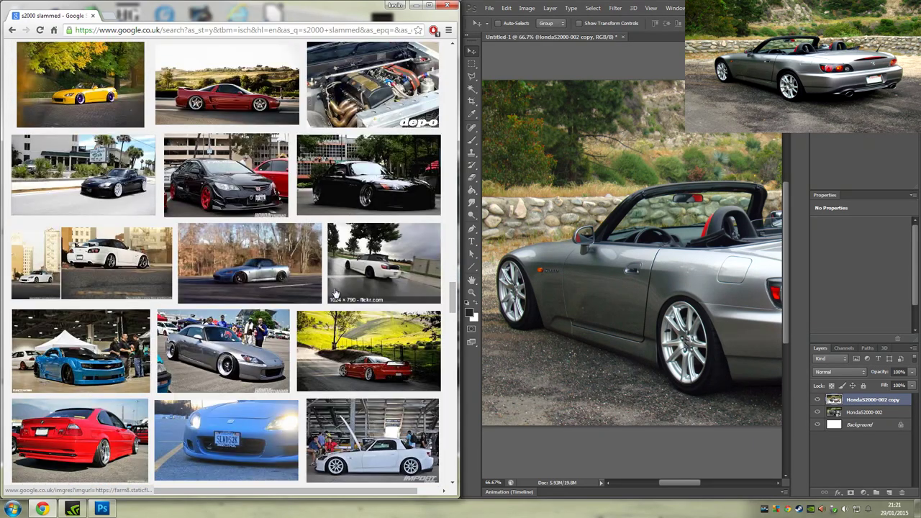
pyautogui.scroll(-3, 335, 291)
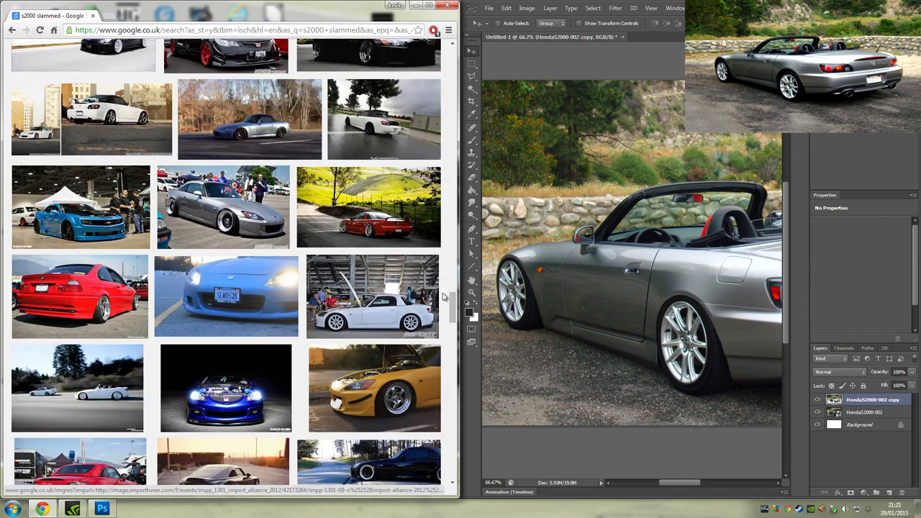
pyautogui.moveTo(452, 305); pyautogui.dragTo(444, 338)
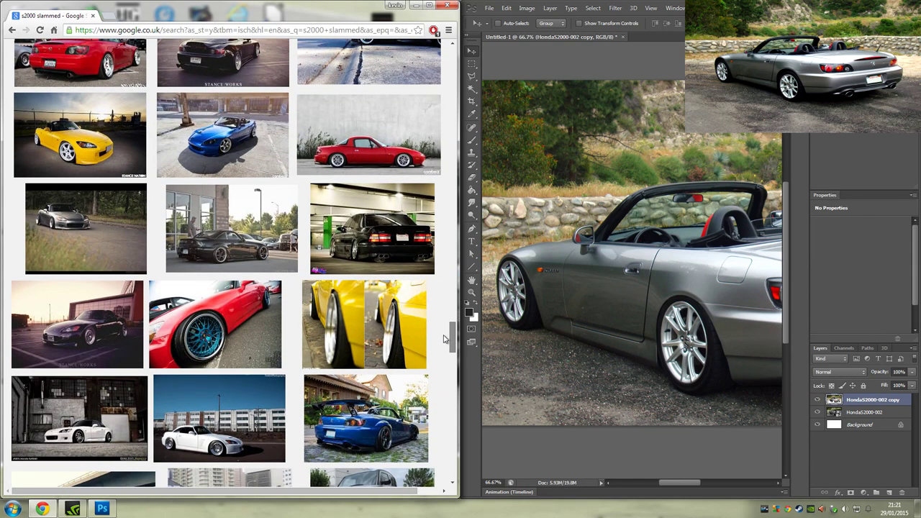
pyautogui.moveTo(445, 339); pyautogui.dragTo(445, 339)
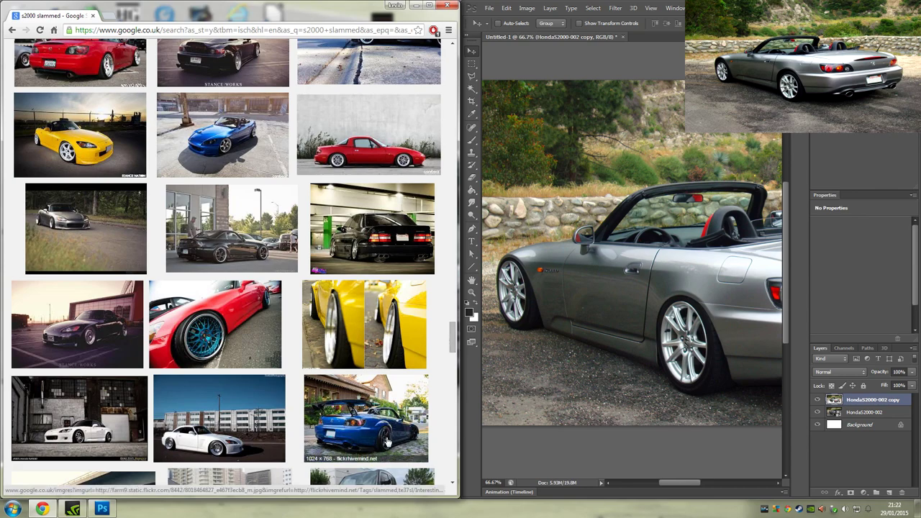
# Return to the black S2000 rear three-quarter photo from stancenation.com in the results and open its full-size image
pyautogui.moveTo(452, 339); pyautogui.dragTo(453, 125)
pyautogui.click(370, 259)
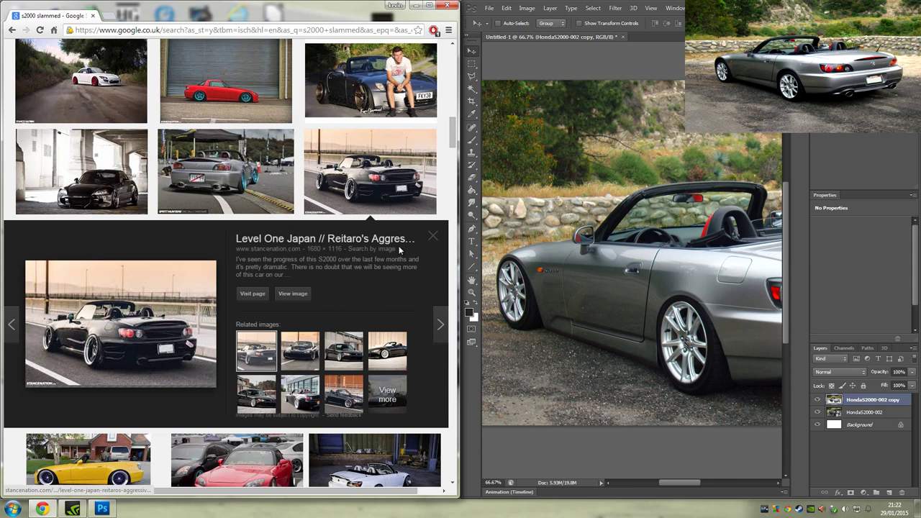
pyautogui.click(294, 294)
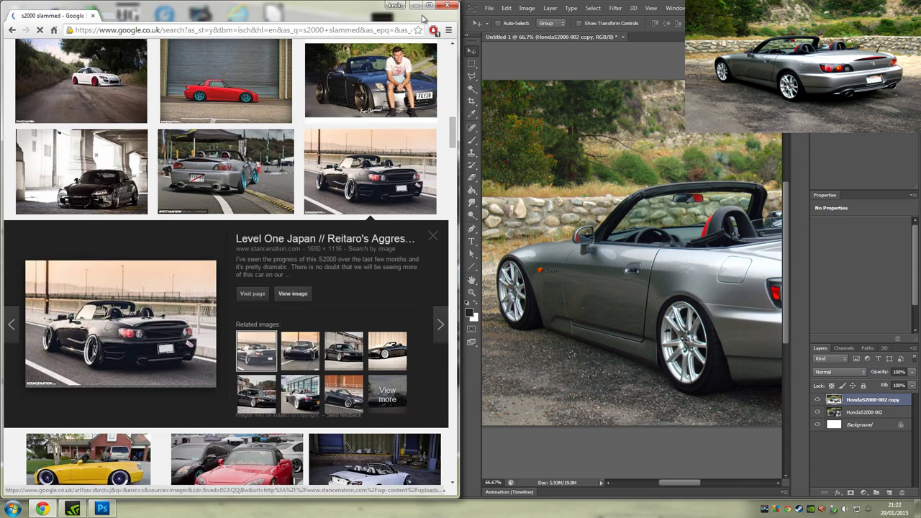
# Maximize the Photoshop window, switch back to Chrome and maximize its window with the black S2000 photo
pyautogui.press('super+Up')
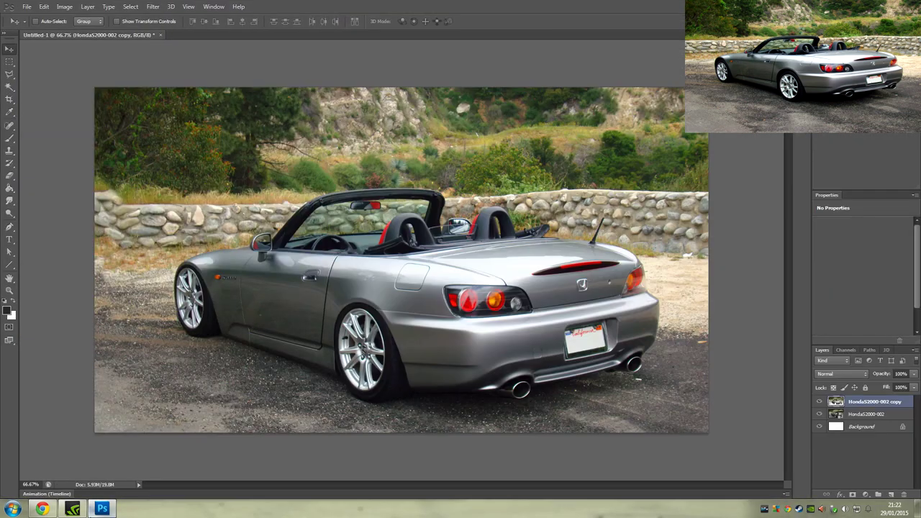
pyautogui.click(43, 508)
pyautogui.moveTo(365, 20); pyautogui.dragTo(750, 87)
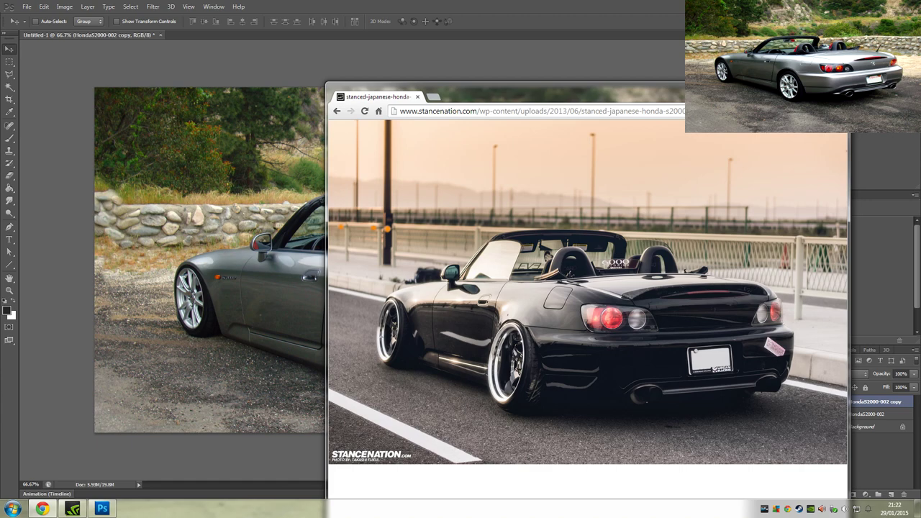
pyautogui.moveTo(750, 90); pyautogui.dragTo(694, 1)
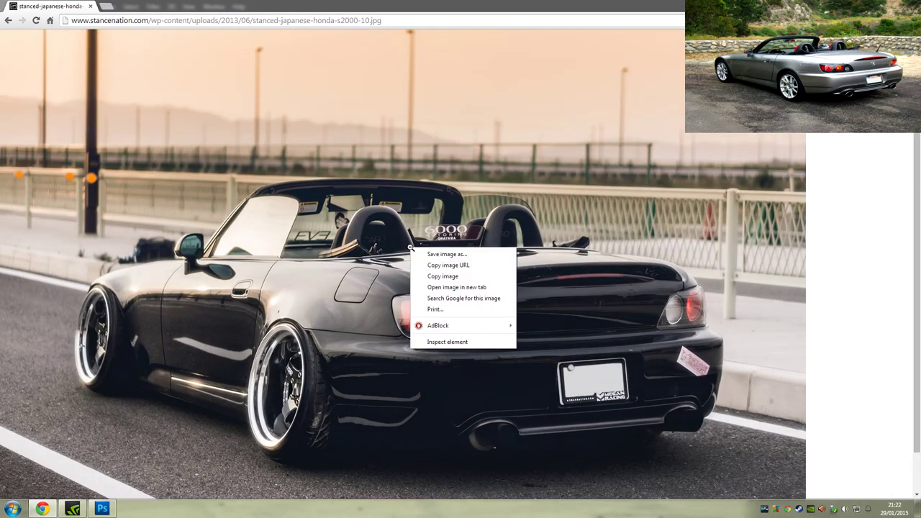
# Copy the full-size black S2000 image to the clipboard
pyautogui.rightClick(408, 247)
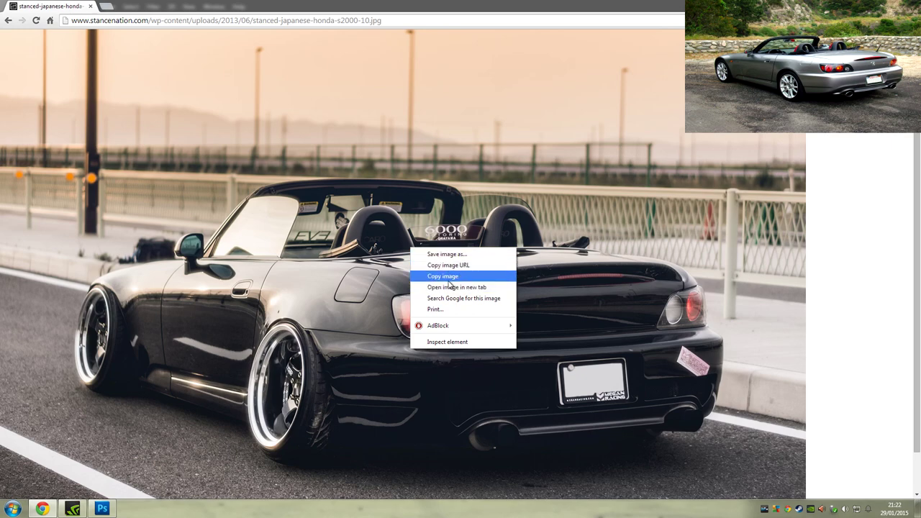
pyautogui.click(448, 279)
pyautogui.rightClick(448, 273)
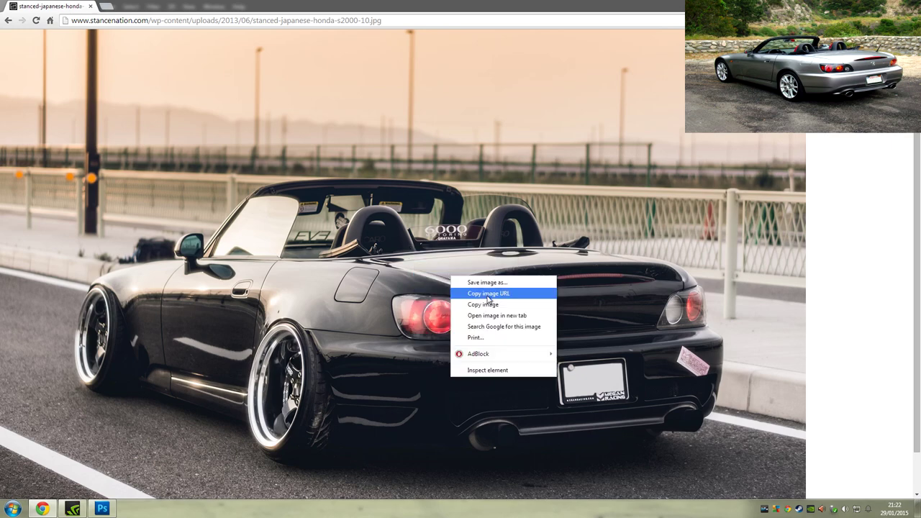
pyautogui.click(473, 303)
# Switch to Photoshop, create a 1680 × 1116 pixel document from the Clipboard preset and paste the copied S2000 photo into it
pyautogui.click(101, 509)
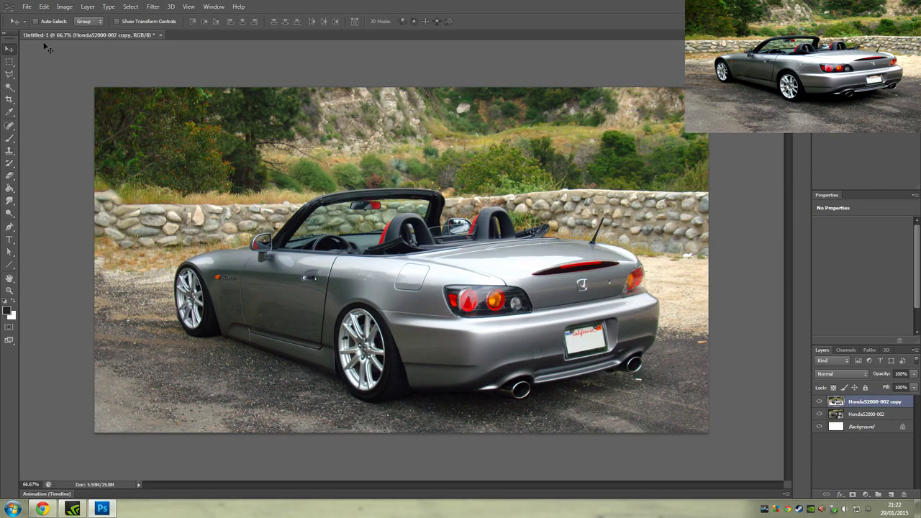
pyautogui.click(27, 6)
pyautogui.click(34, 16)
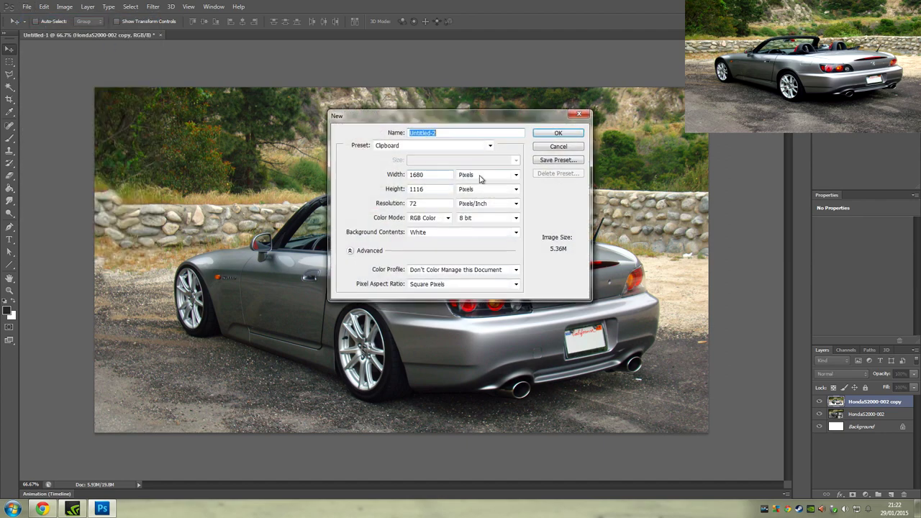
pyautogui.click(565, 133)
pyautogui.hotkey('ctrl', 'v')
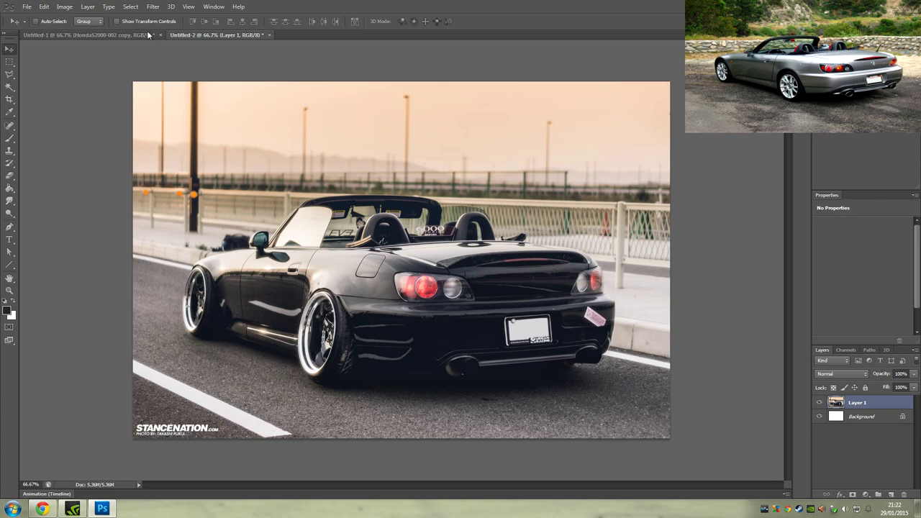
# Compare the black S2000 photo with the silver S2000 document, then enlarge the black car's wheels to 200%
pyautogui.click(127, 35)
pyautogui.click(196, 36)
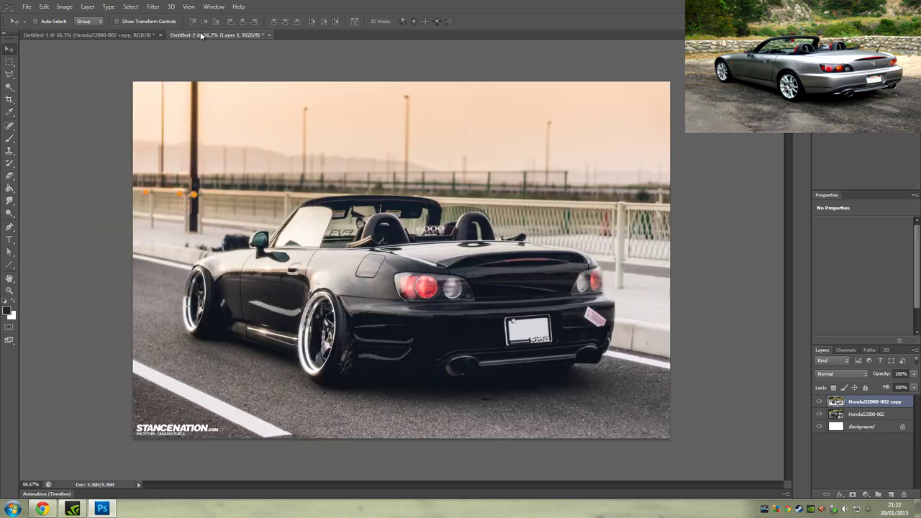
pyautogui.click(114, 36)
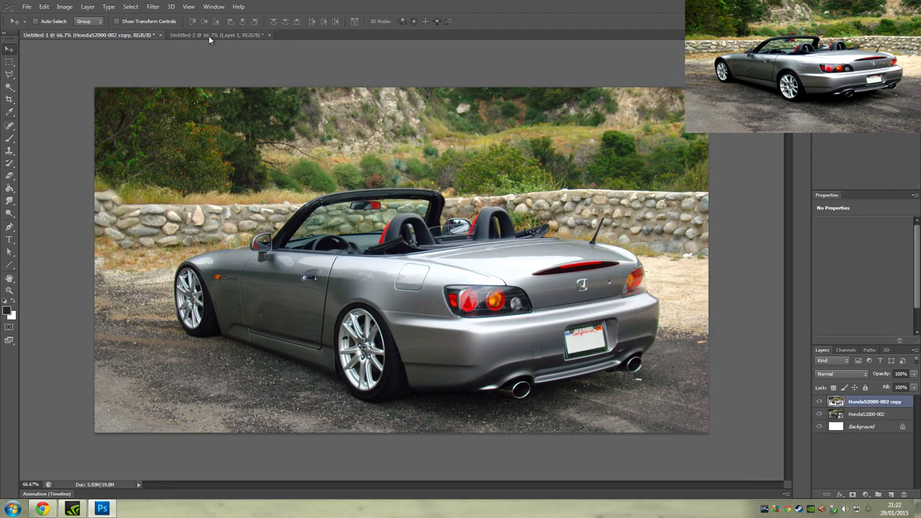
pyautogui.click(210, 35)
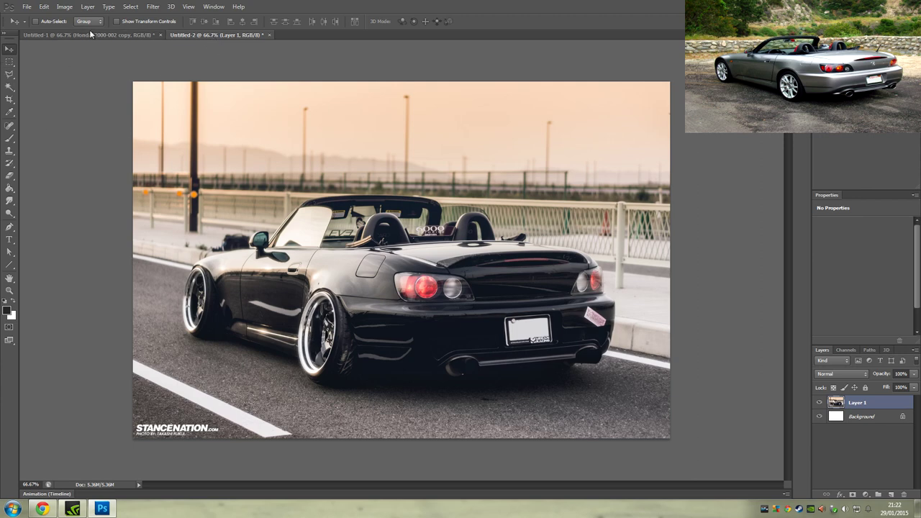
pyautogui.click(9, 290)
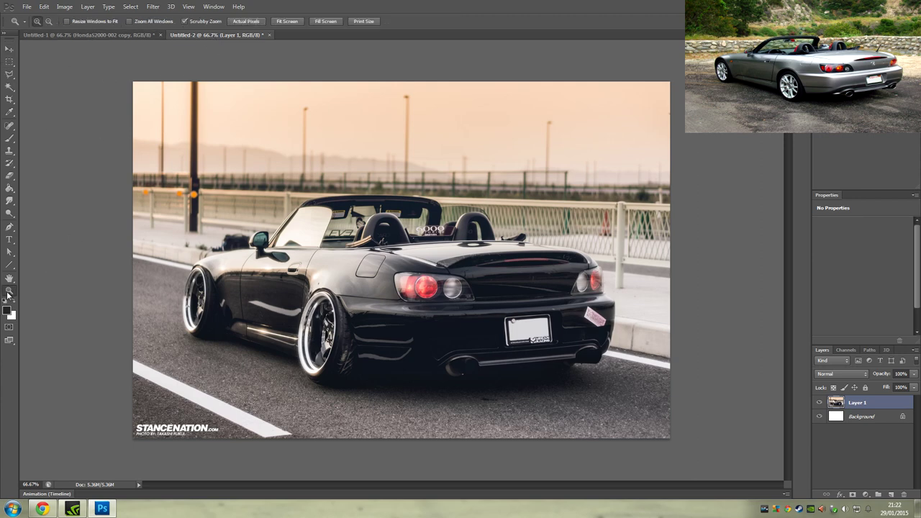
pyautogui.click(264, 351)
pyautogui.click(264, 351)
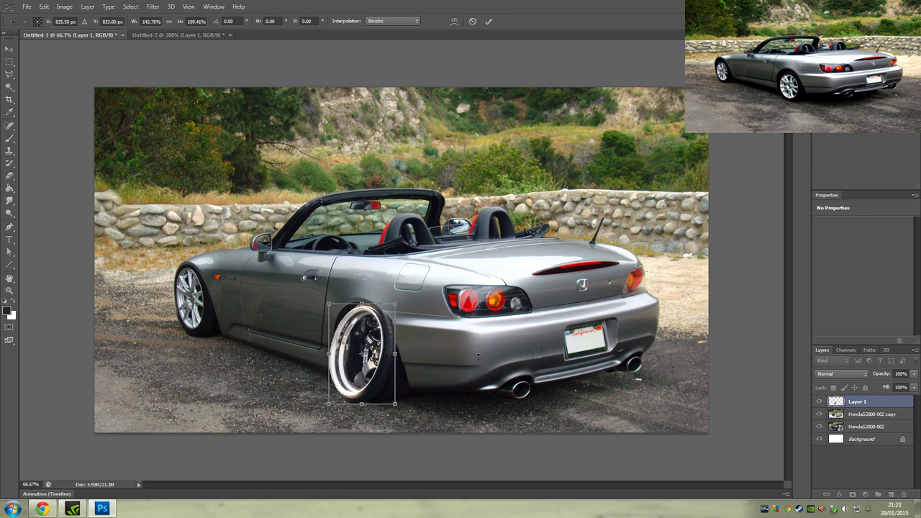
# Rotate the pasted black S2000 wheel by about -10.85° and move it over the silver car's rear wheel
pyautogui.moveTo(362, 354); pyautogui.dragTo(392, 363)
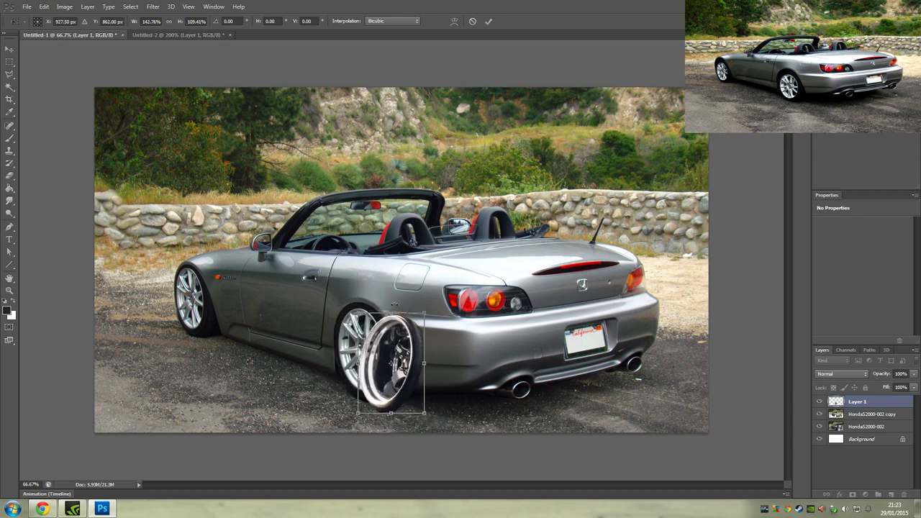
pyautogui.moveTo(394, 304); pyautogui.dragTo(389, 303)
pyautogui.moveTo(393, 346); pyautogui.dragTo(367, 336)
pyautogui.moveTo(367, 292); pyautogui.dragTo(359, 290)
pyautogui.moveTo(368, 353)
pyautogui.mouseDown()
pyautogui.moveTo(384, 365)
pyautogui.moveTo(360, 350)
pyautogui.mouseUp()
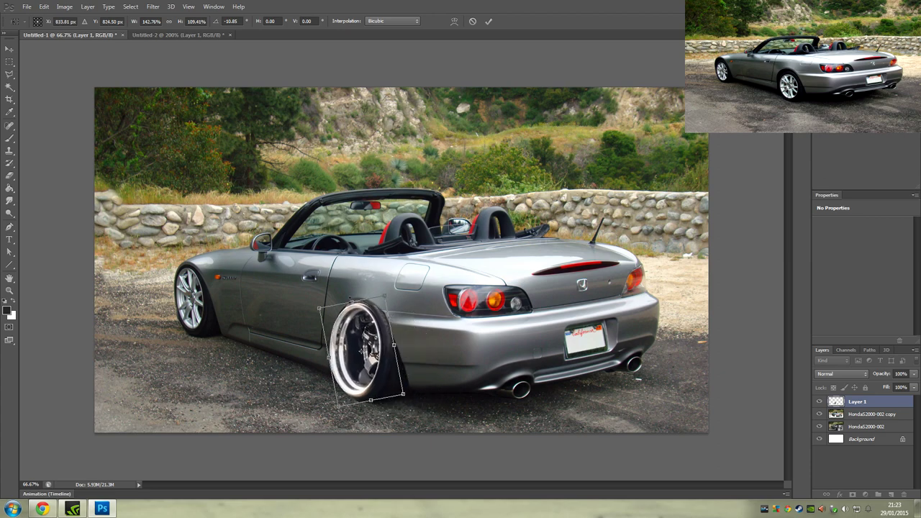
# Scale the pasted wheel to about 117.77% width and 110.72% height and align it with the silver car's rear wheel arch
pyautogui.moveTo(351, 301); pyautogui.dragTo(354, 306)
pyautogui.moveTo(358, 352)
pyautogui.mouseDown()
pyautogui.moveTo(399, 355)
pyautogui.moveTo(361, 349)
pyautogui.mouseUp()
pyautogui.moveTo(402, 387); pyautogui.dragTo(393, 398)
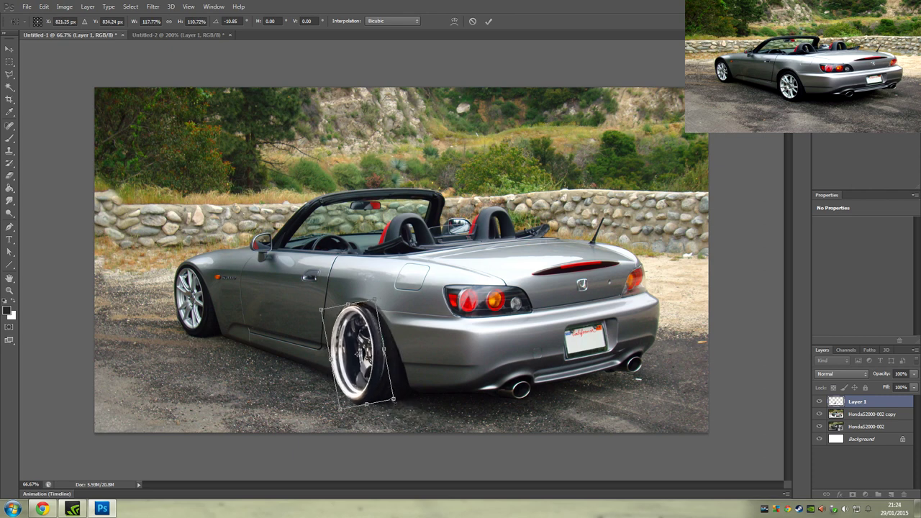
pyautogui.moveTo(359, 353); pyautogui.dragTo(368, 352)
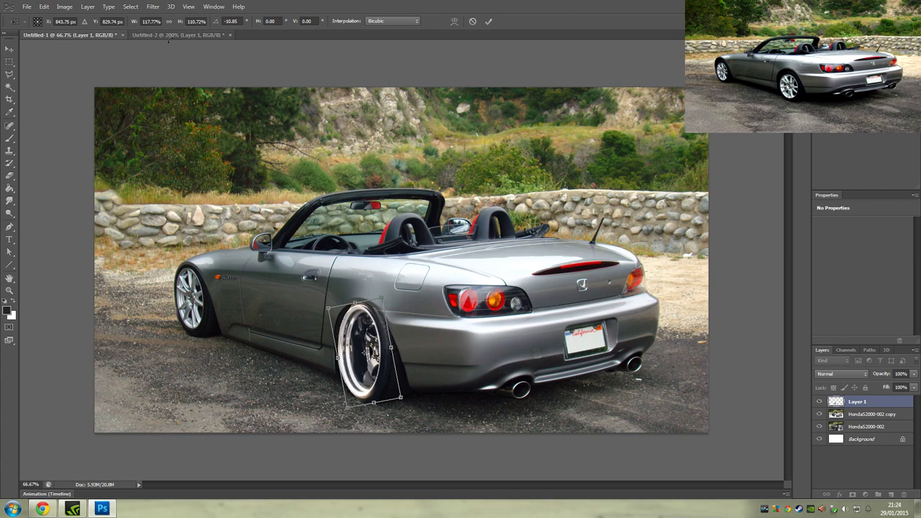
# Close the black S2000 document without saving and delete the pasted wheel layer from the silver S2000 document
pyautogui.click(198, 35)
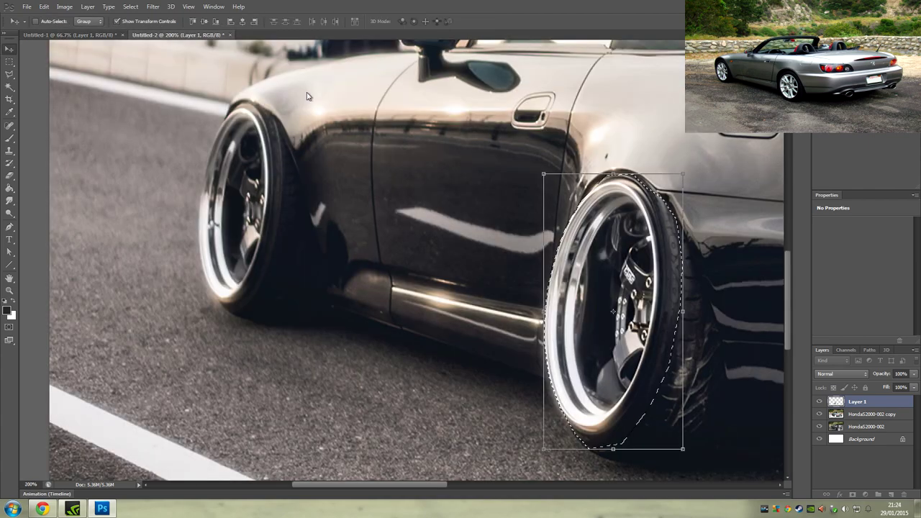
pyautogui.click(229, 34)
pyautogui.click(468, 191)
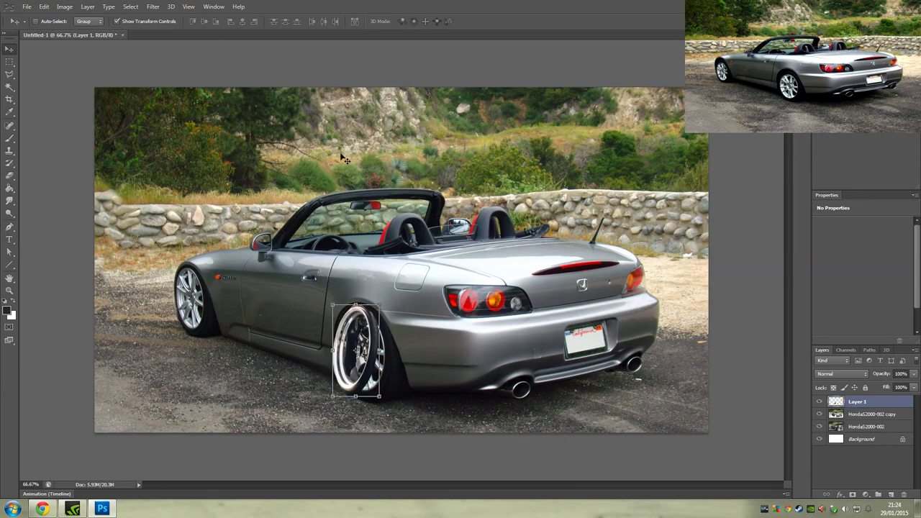
pyautogui.press('Delete')
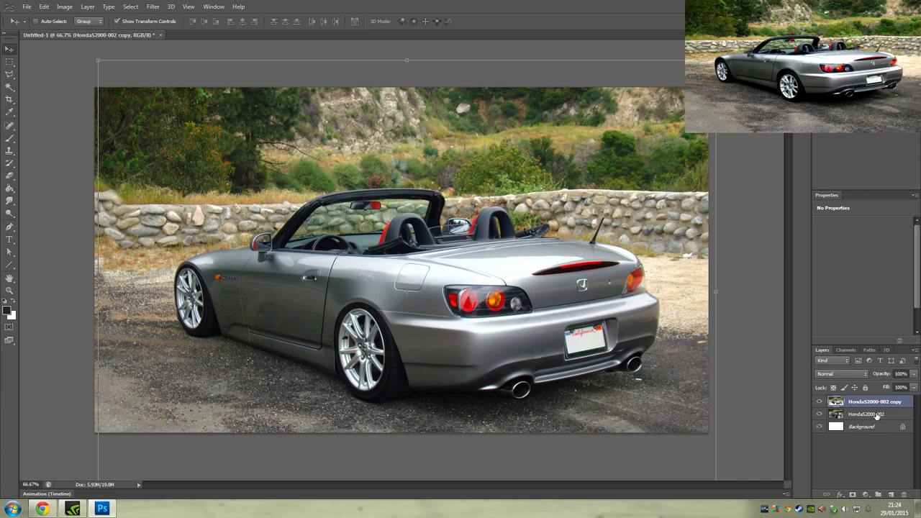
# Switch to Chrome, return from the full-size photo to the "s2000 slammed" image results and close the black S2000 preview
pyautogui.click(43, 510)
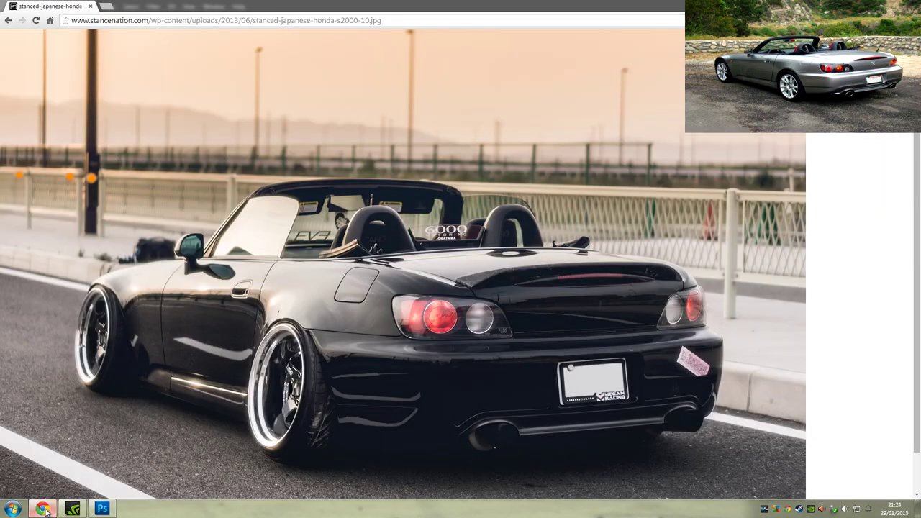
pyautogui.click(8, 20)
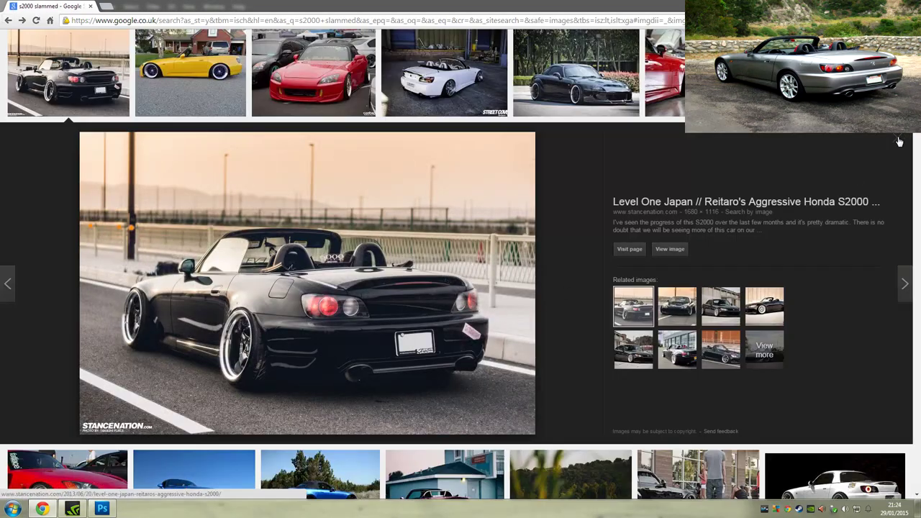
pyautogui.click(878, 137)
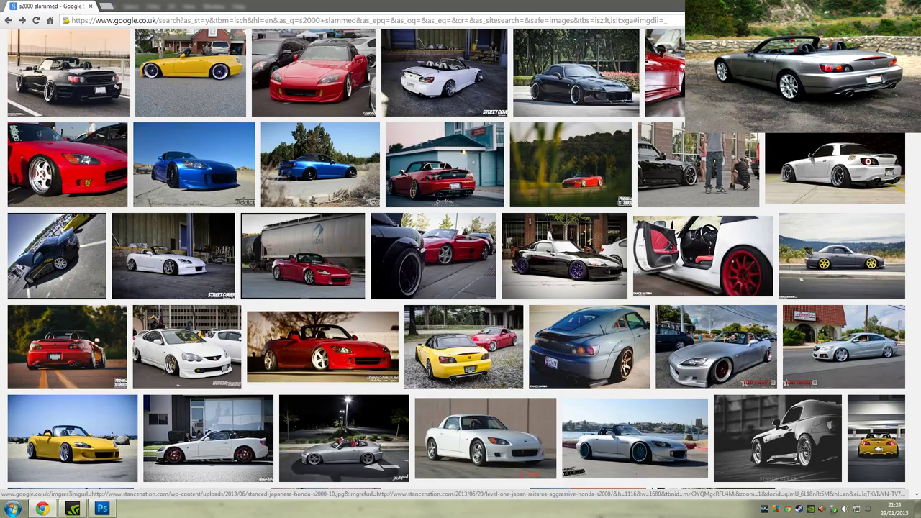
# Look through the image results for a slammed car at a matching rear three-quarter angle and preview the white convertible from true-driving.com
pyautogui.moveTo(918, 125); pyautogui.dragTo(918, 292)
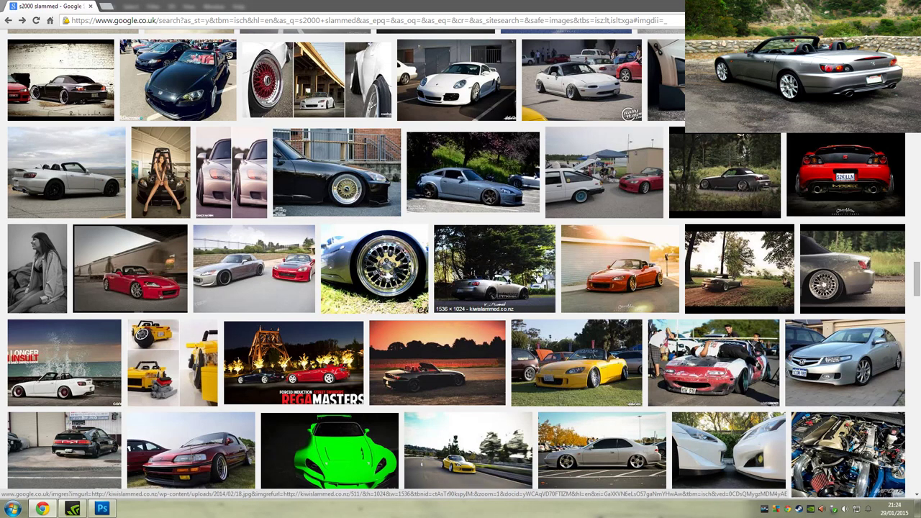
pyautogui.scroll(-1, 507, 305)
pyautogui.scroll(-3, 507, 305)
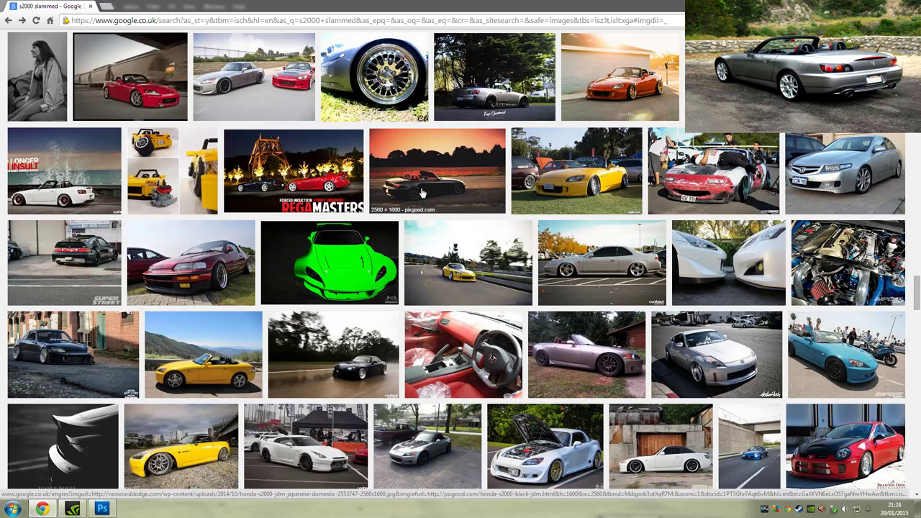
pyautogui.scroll(-4, 443, 181)
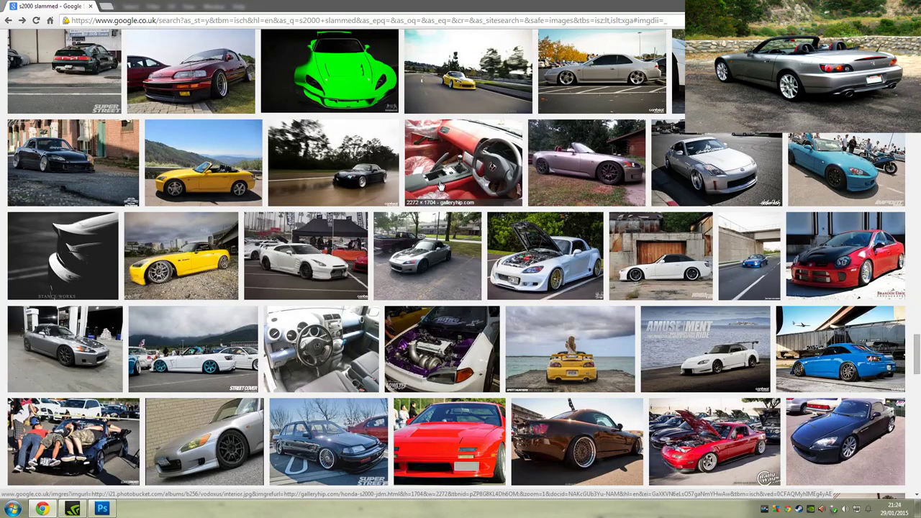
pyautogui.scroll(-4, 442, 186)
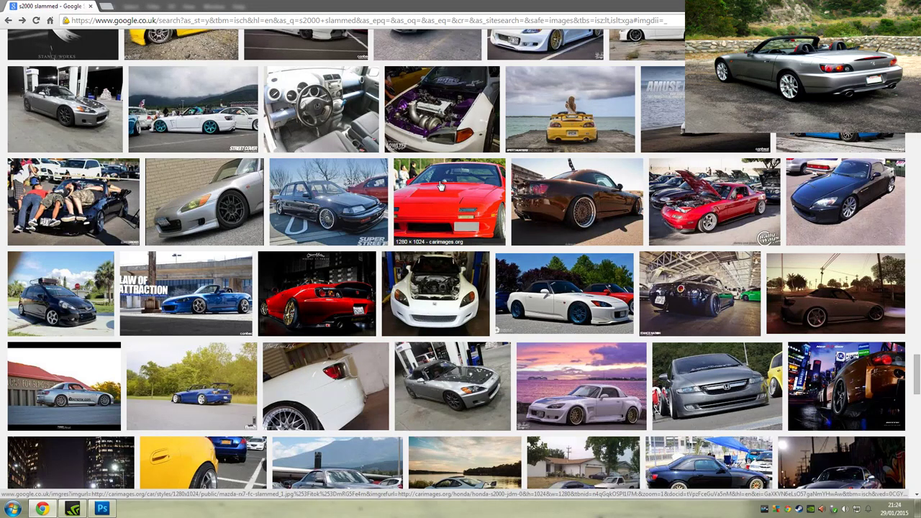
pyautogui.scroll(-1, 442, 186)
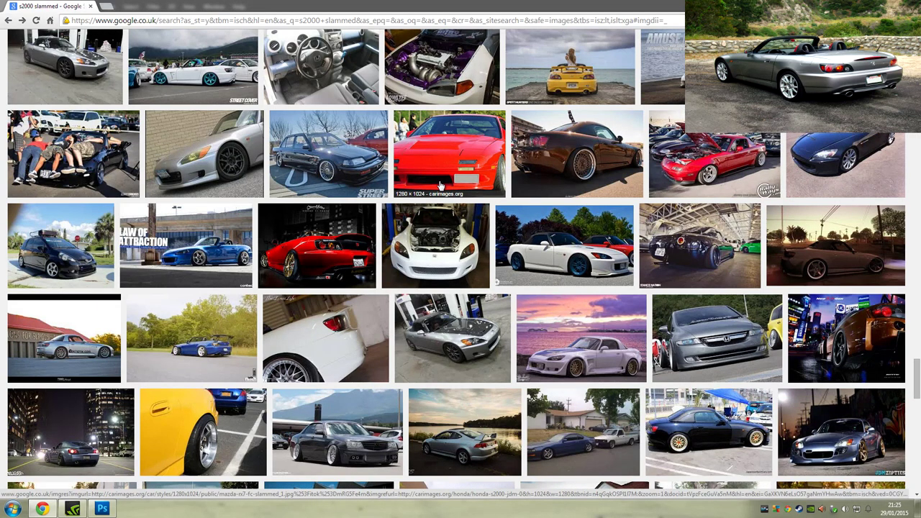
pyautogui.scroll(-5, 442, 185)
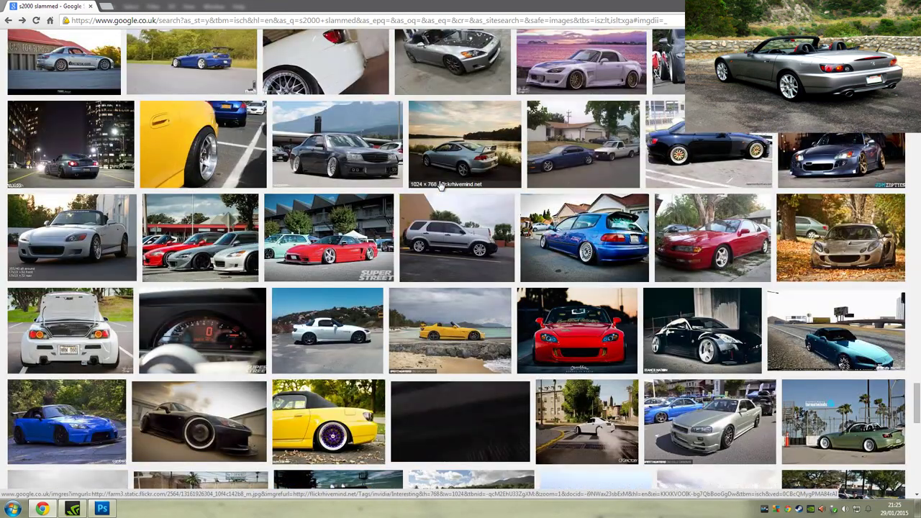
pyautogui.scroll(-3, 442, 185)
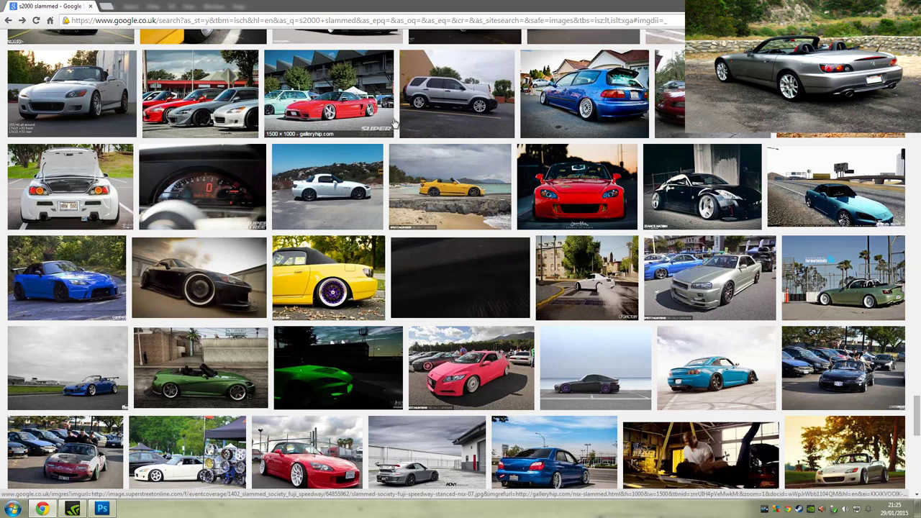
pyautogui.scroll(-2, 645, 198)
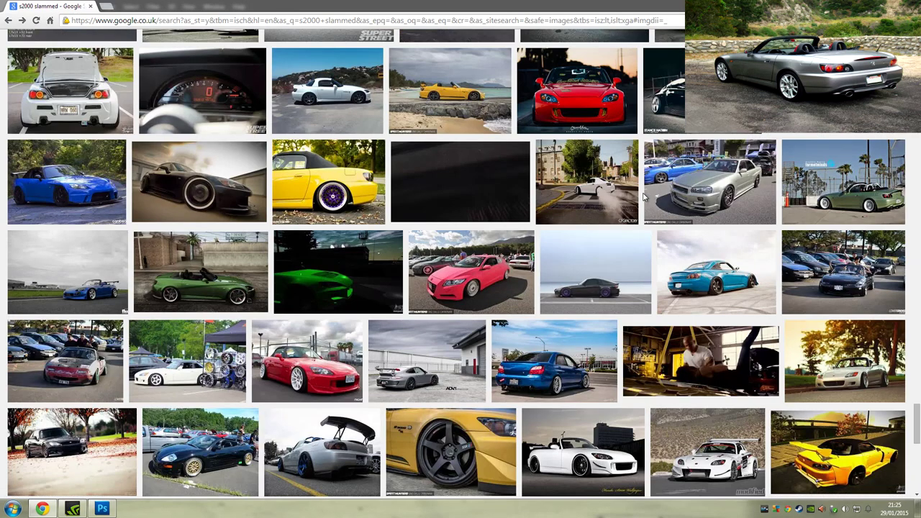
pyautogui.scroll(-3, 644, 198)
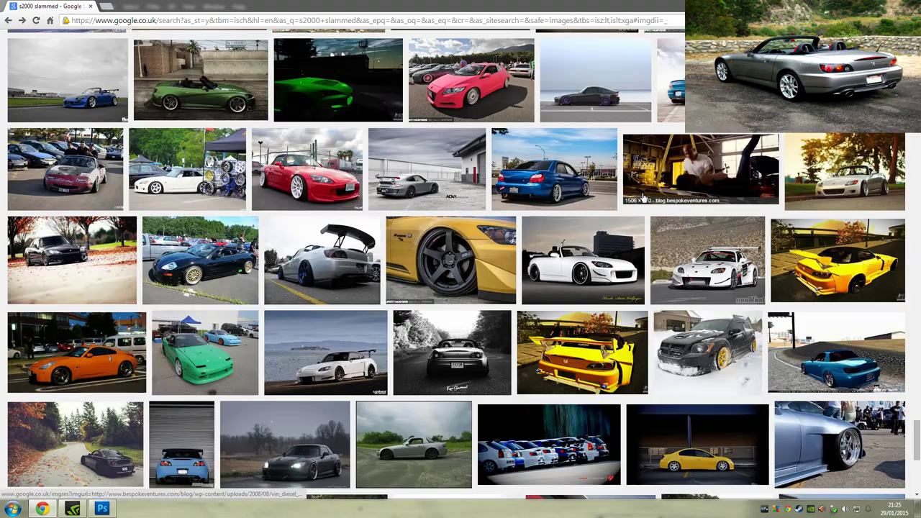
pyautogui.scroll(-3, 643, 198)
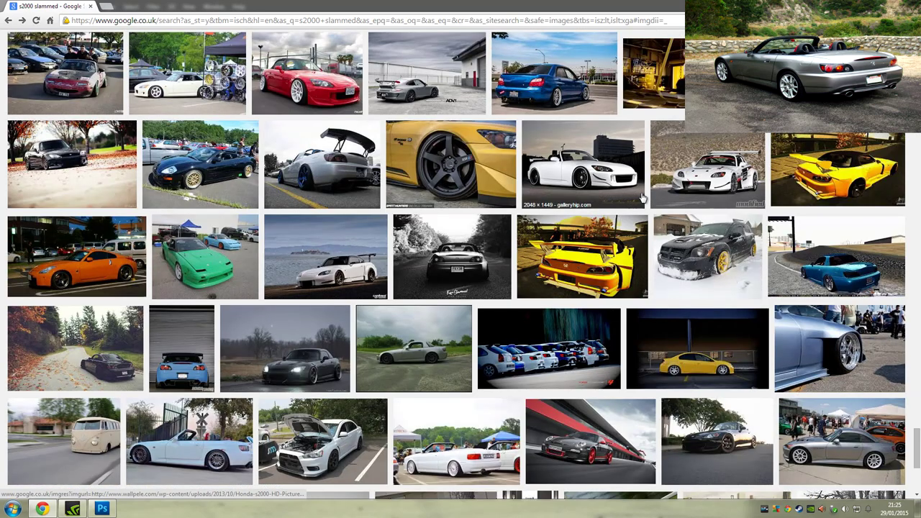
pyautogui.scroll(-1, 645, 195)
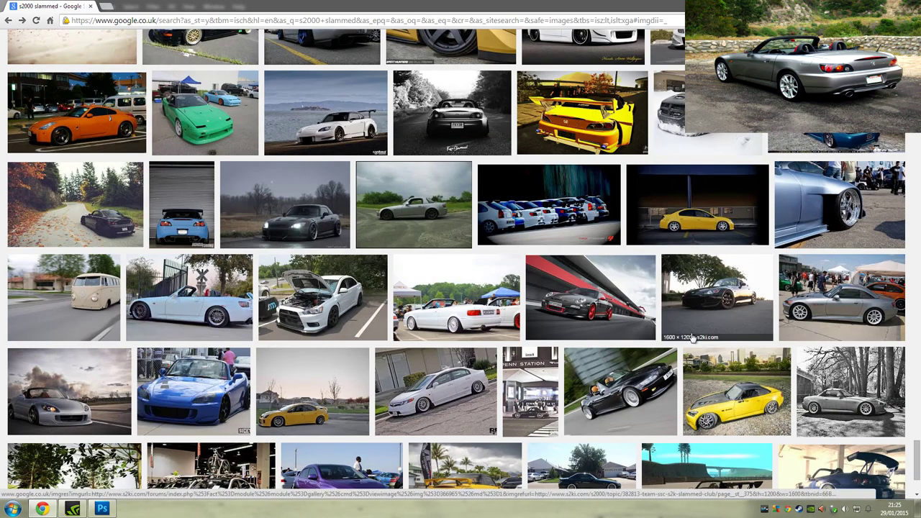
pyautogui.click(486, 314)
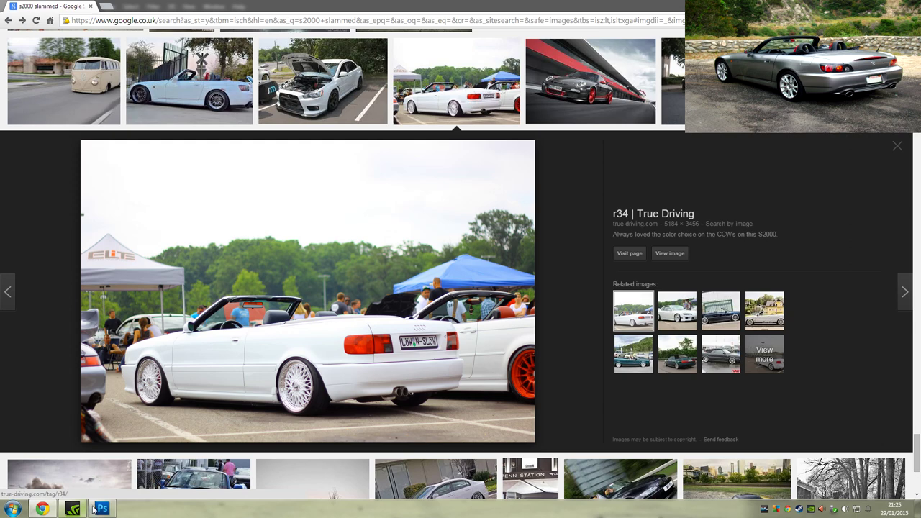
# Arrange the Chrome and Photoshop windows side by side and close the white convertible's preview
pyautogui.click(101, 509)
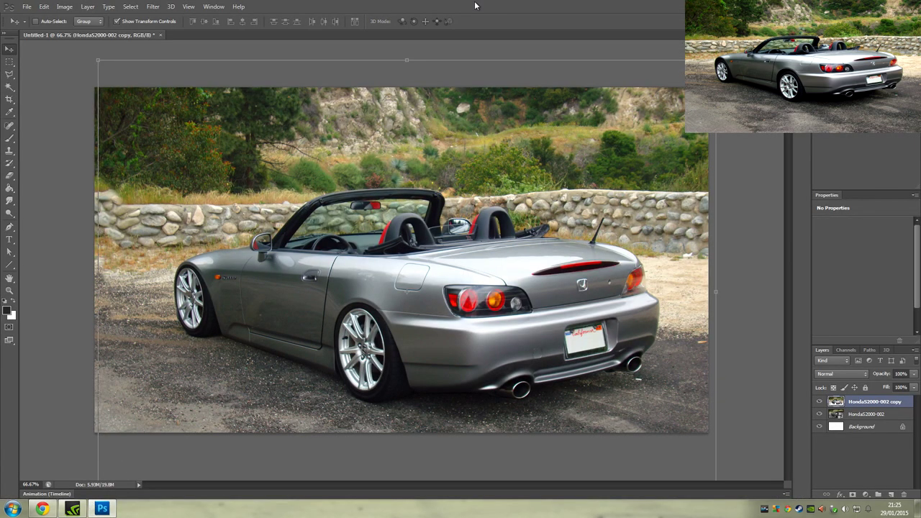
pyautogui.moveTo(475, 5); pyautogui.dragTo(920, 25)
pyautogui.moveTo(432, 5); pyautogui.dragTo(0, 81)
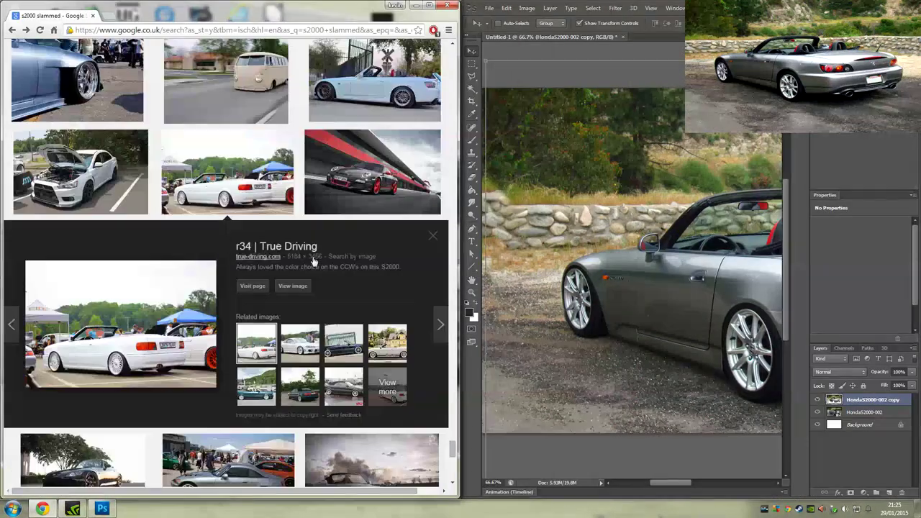
pyautogui.click(434, 237)
# Examine the remaining image results beside the silver S2000 and load more results
pyautogui.scroll(-4, 406, 242)
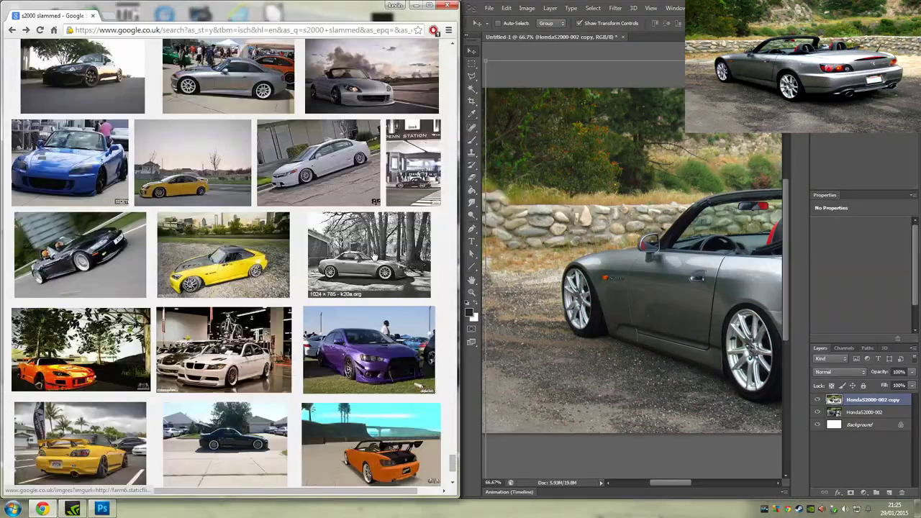
pyautogui.scroll(-1, 367, 257)
pyautogui.scroll(-3, 367, 257)
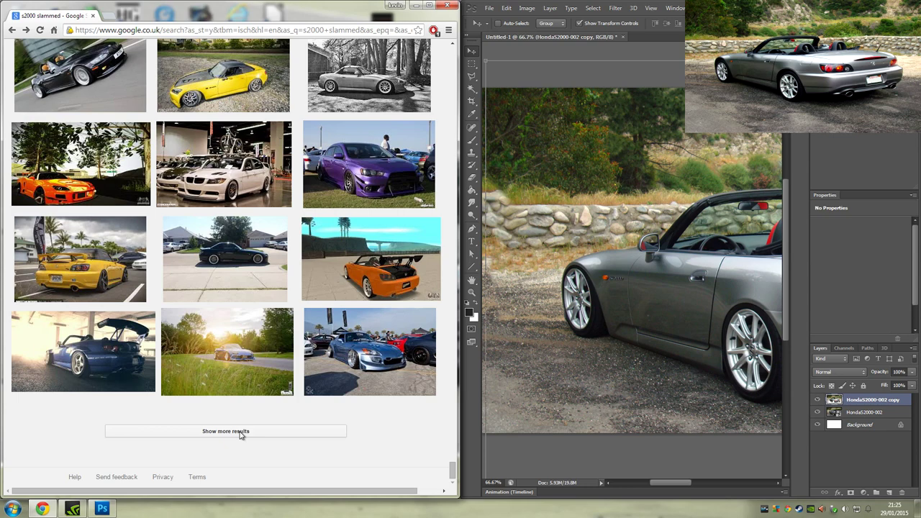
pyautogui.click(212, 433)
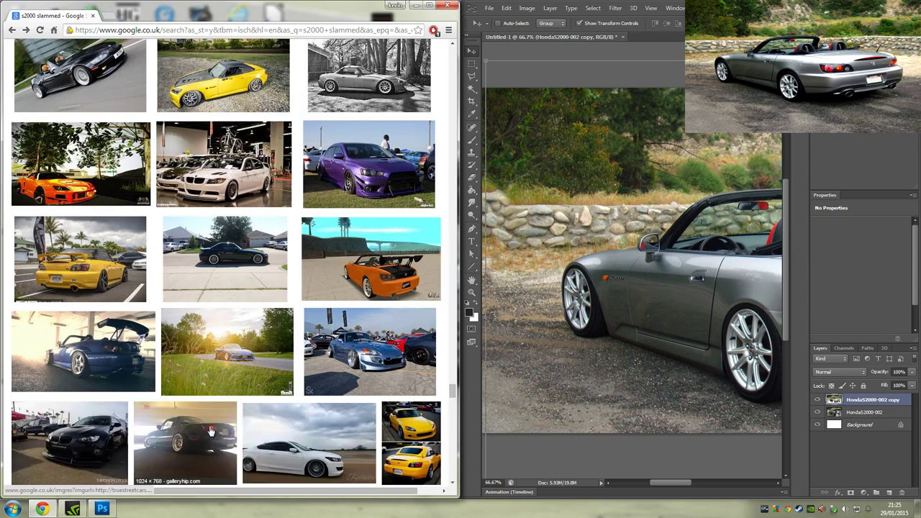
pyautogui.scroll(-2, 207, 426)
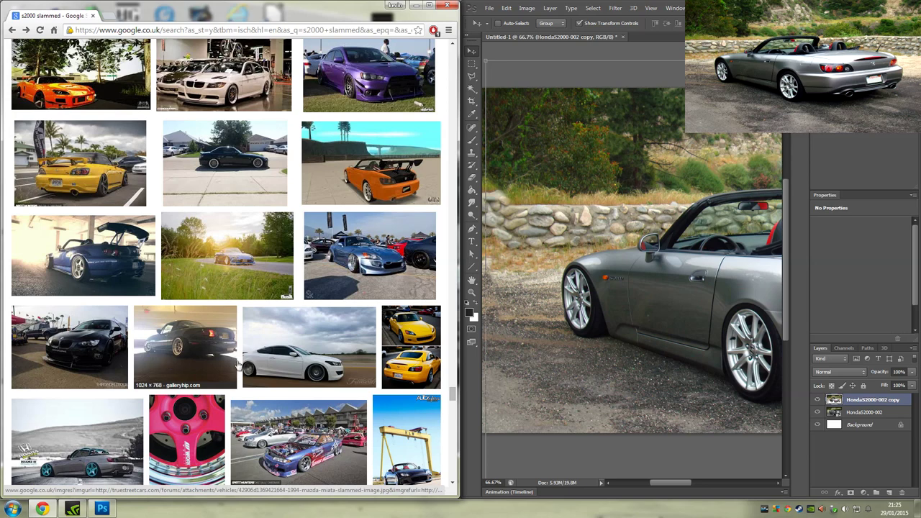
# Preview the blue S2000 with the large rear wing from vimeo.com, close it and look through the additional results
pyautogui.click(94, 269)
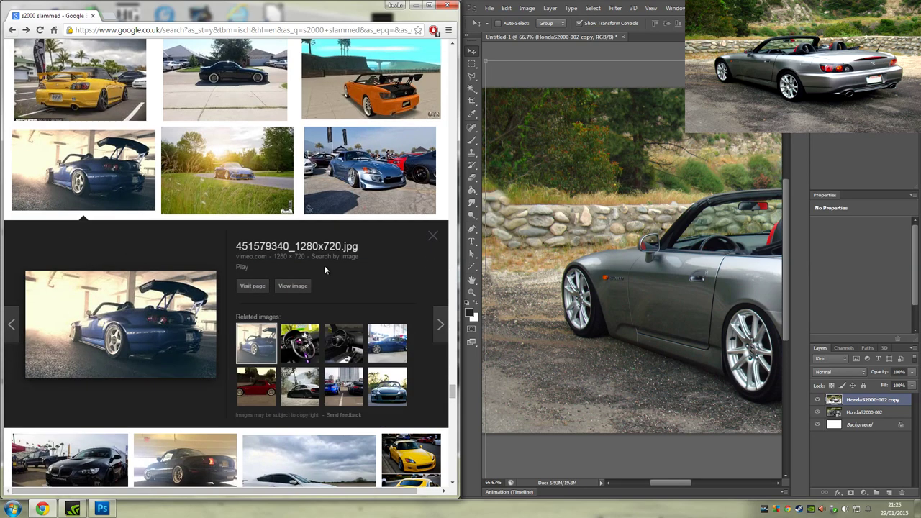
pyautogui.click(432, 237)
pyautogui.scroll(-5, 322, 270)
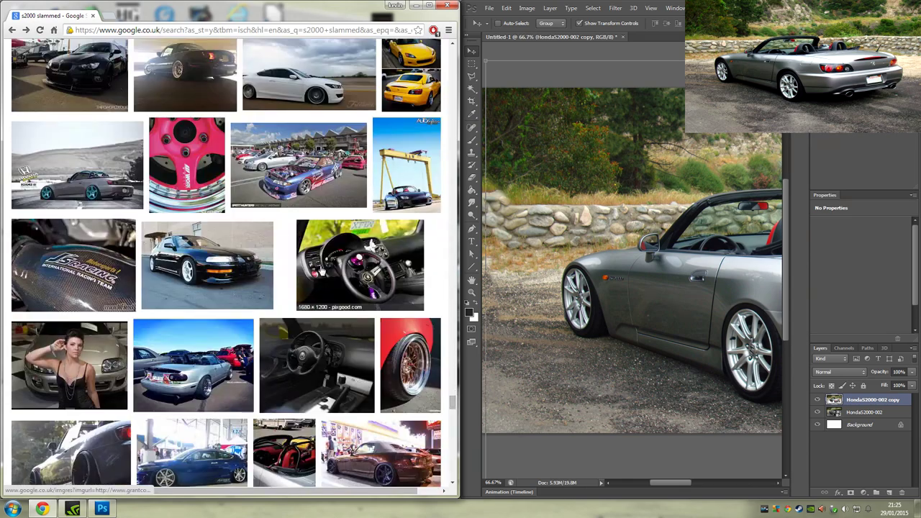
# Look through the further image results for a slammed S2000 whose angle matches the silver car
pyautogui.scroll(-5, 322, 270)
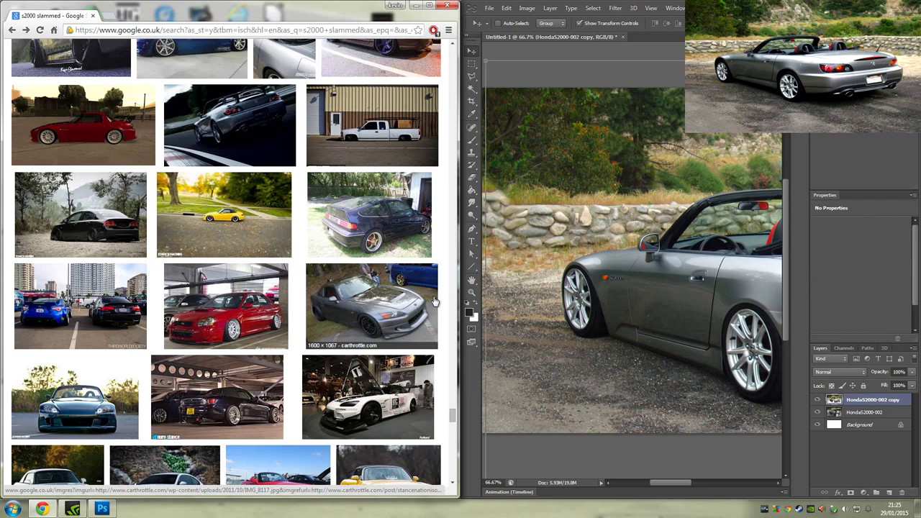
pyautogui.scroll(-3, 207, 328)
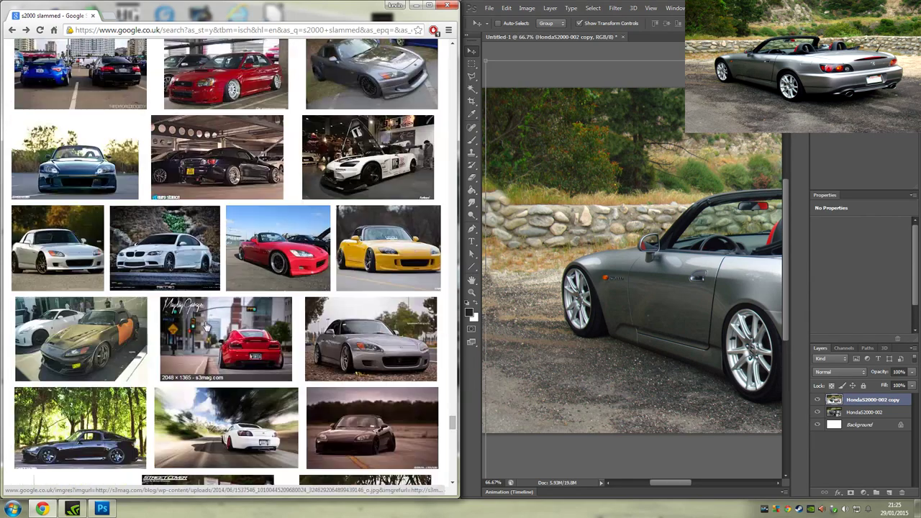
pyautogui.scroll(-1, 207, 327)
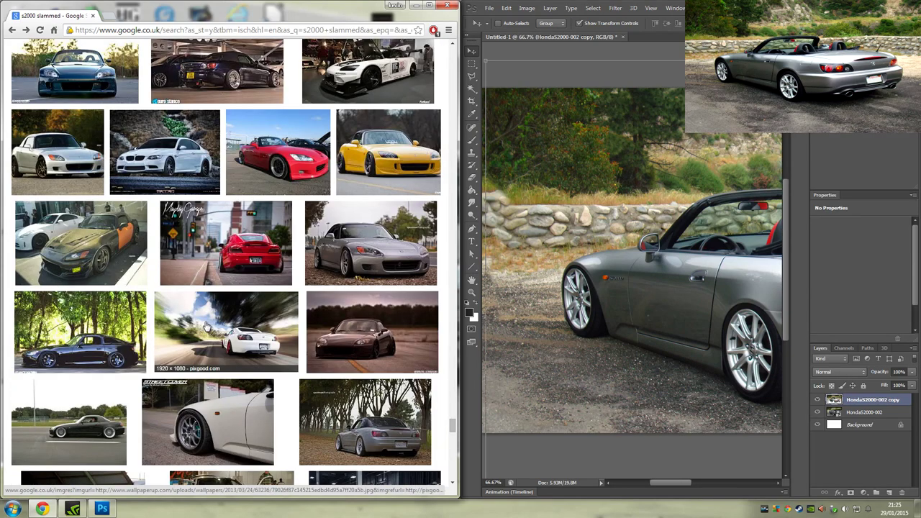
pyautogui.scroll(-3, 207, 327)
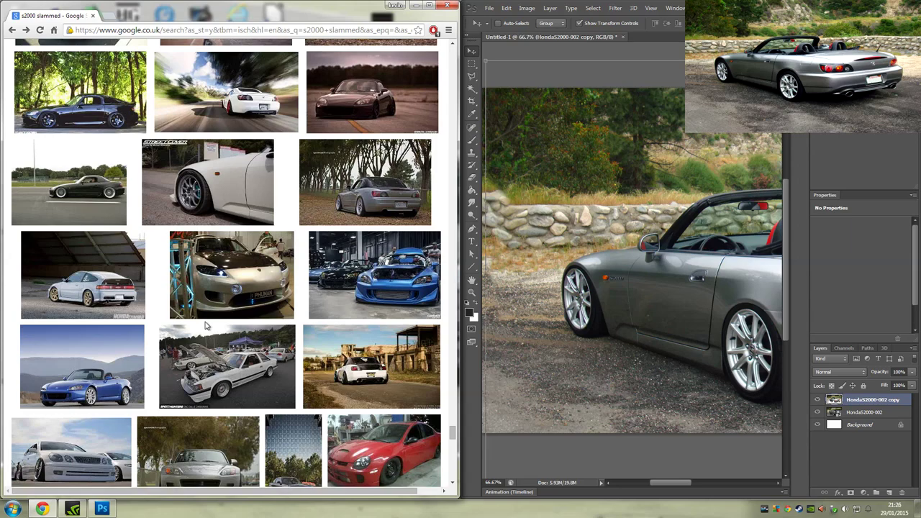
pyautogui.scroll(-2, 205, 326)
pyautogui.scroll(-3, 212, 320)
pyautogui.scroll(-3, 213, 320)
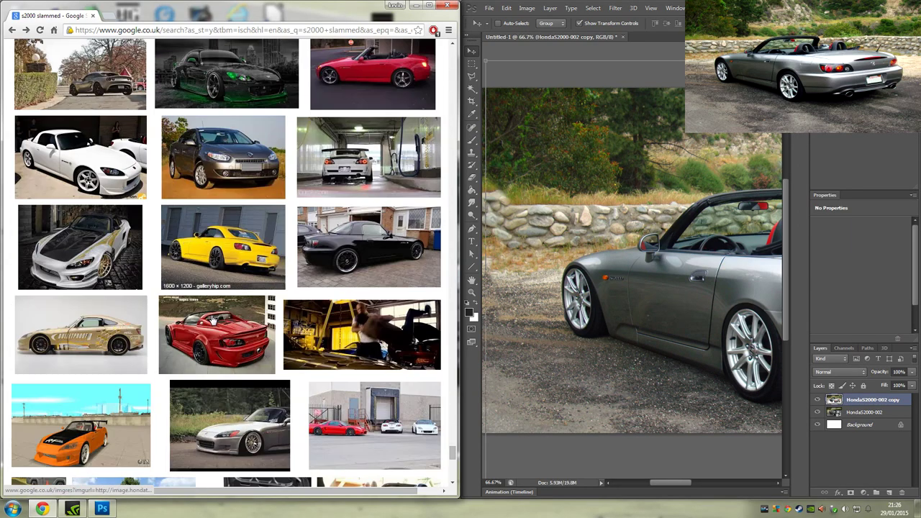
pyautogui.scroll(-2, 212, 320)
pyautogui.scroll(1, 212, 320)
pyautogui.scroll(-3, 212, 320)
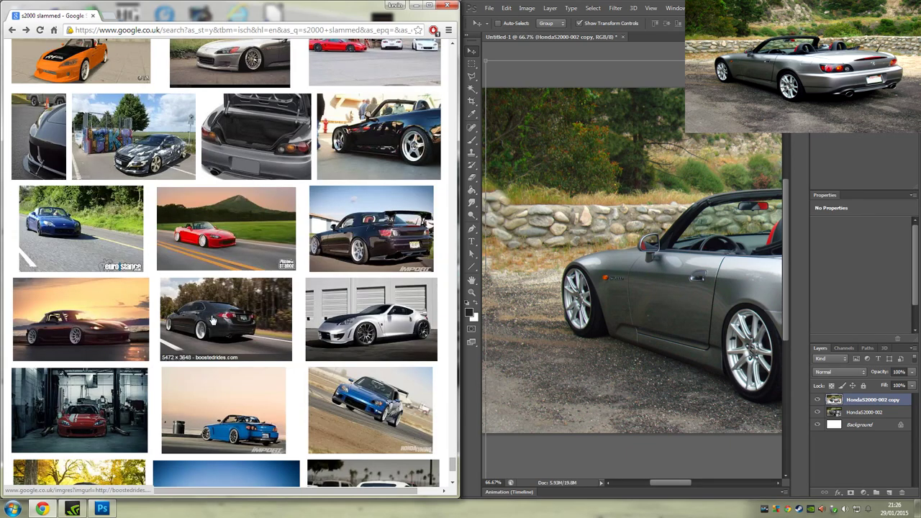
pyautogui.scroll(-1, 212, 320)
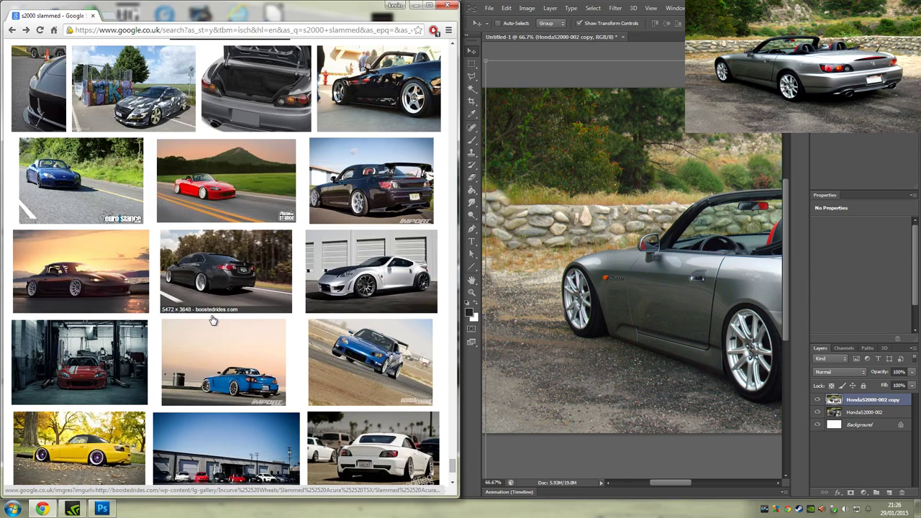
pyautogui.scroll(-2, 105, 291)
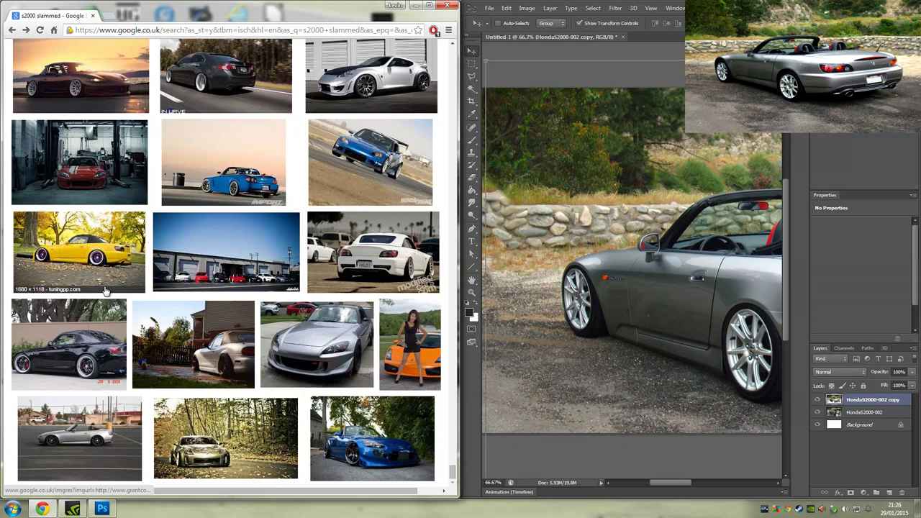
pyautogui.scroll(-4, 105, 290)
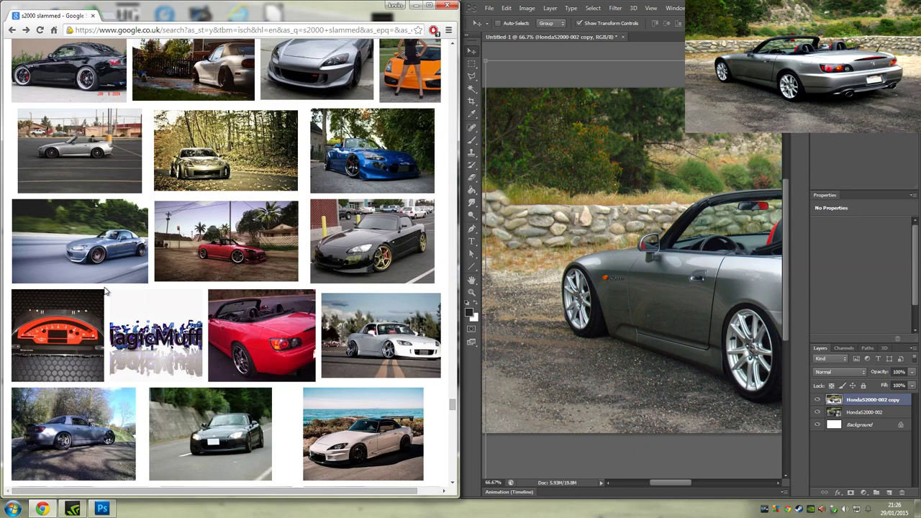
pyautogui.scroll(-4, 105, 290)
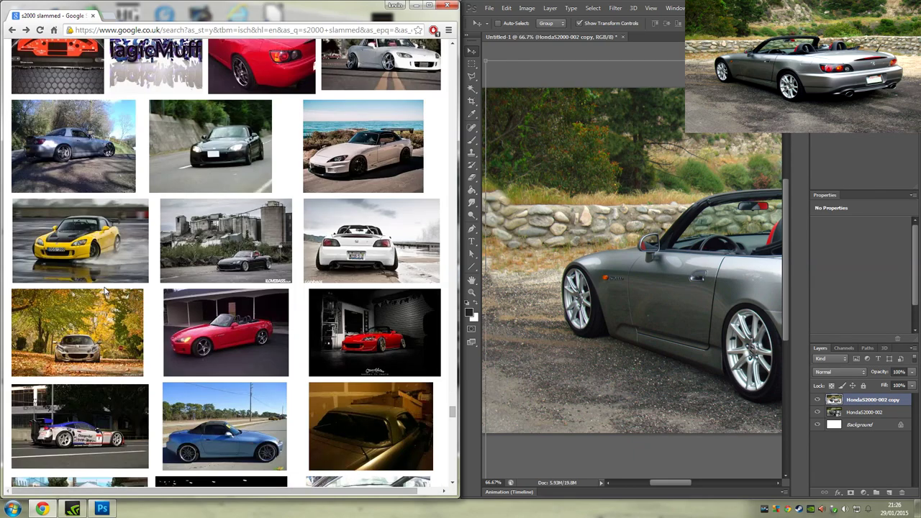
pyautogui.scroll(-5, 105, 290)
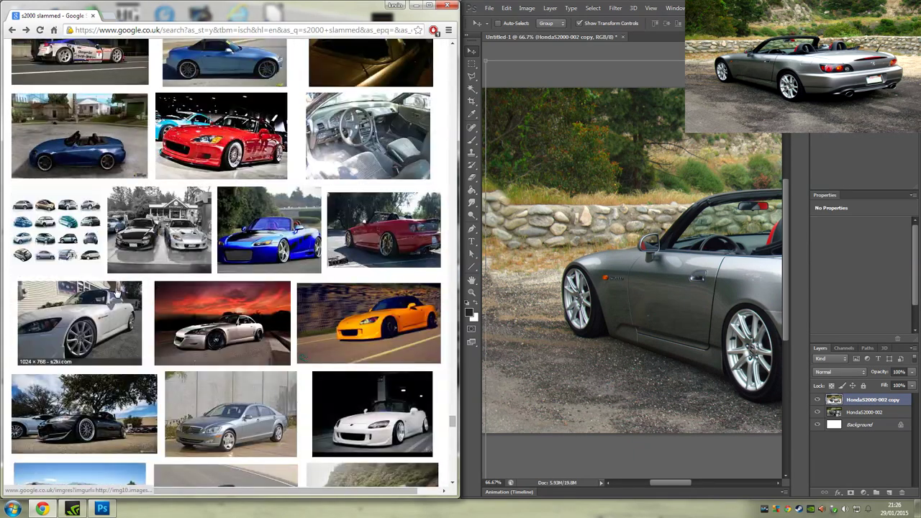
pyautogui.scroll(-3, 117, 292)
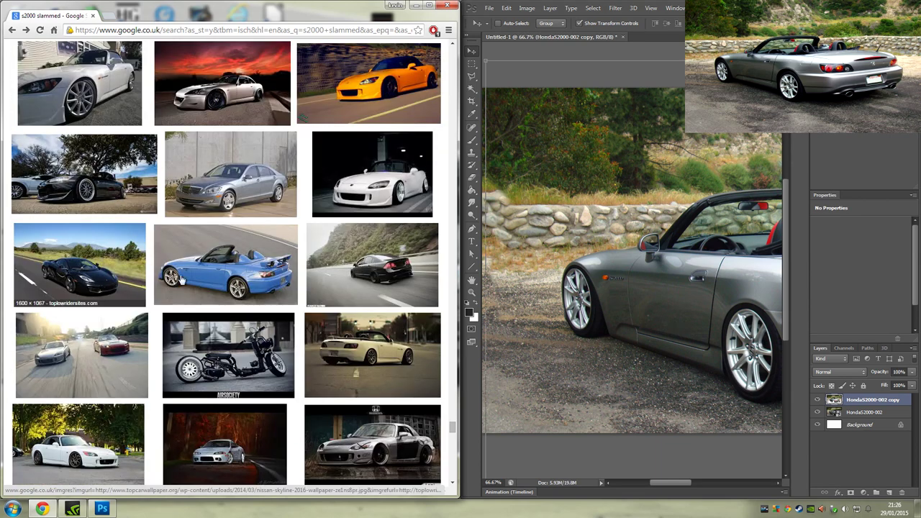
pyautogui.scroll(-1, 416, 282)
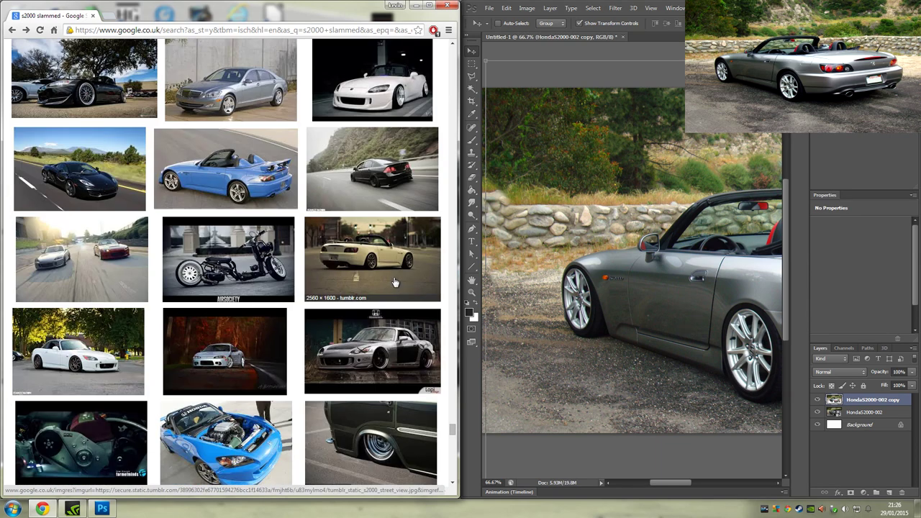
# Open the white S2000 convertible from tumblr.com at full size and copy the image
pyautogui.click(386, 260)
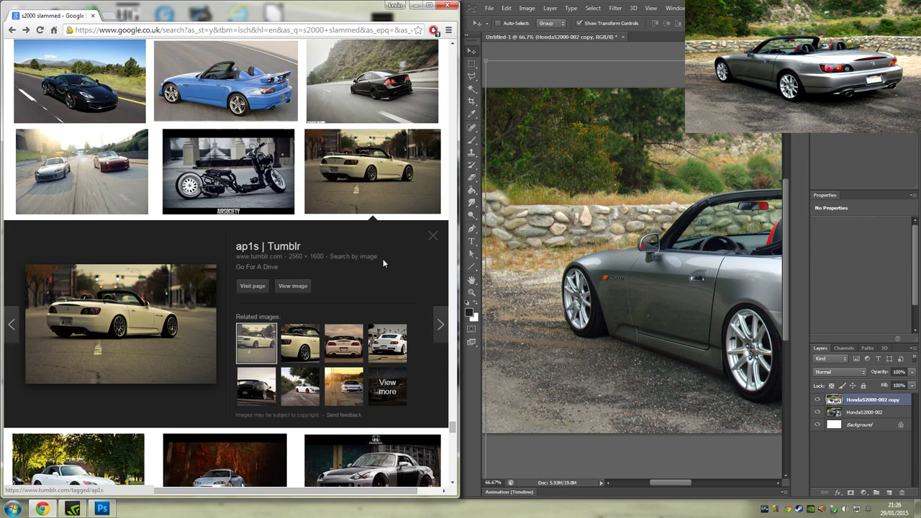
pyautogui.click(291, 284)
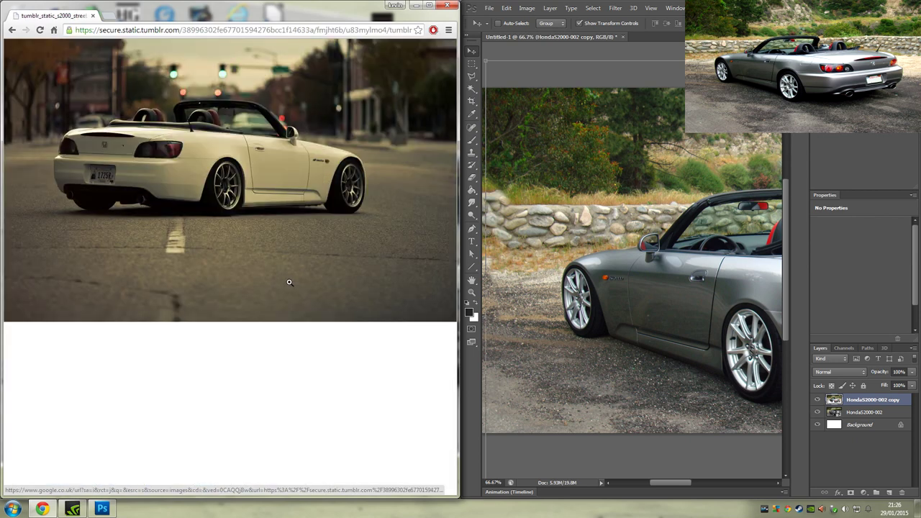
pyautogui.click(273, 227)
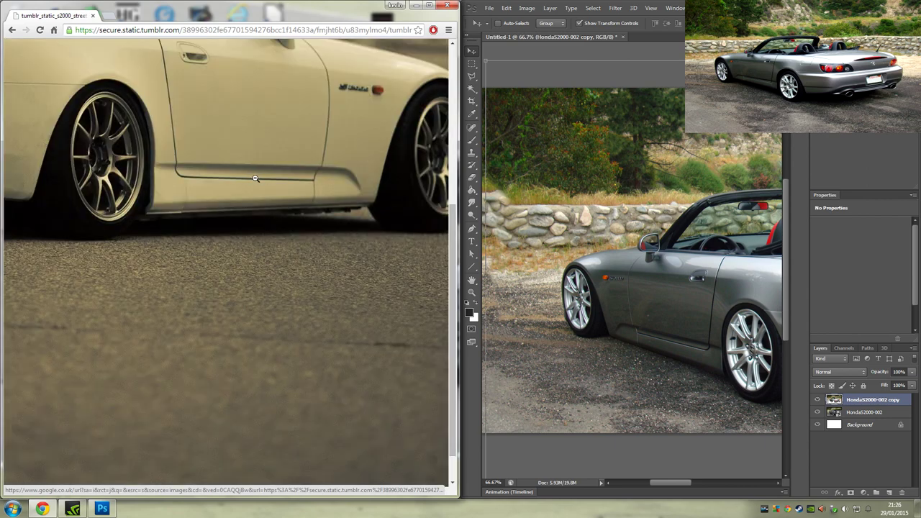
pyautogui.rightClick(255, 177)
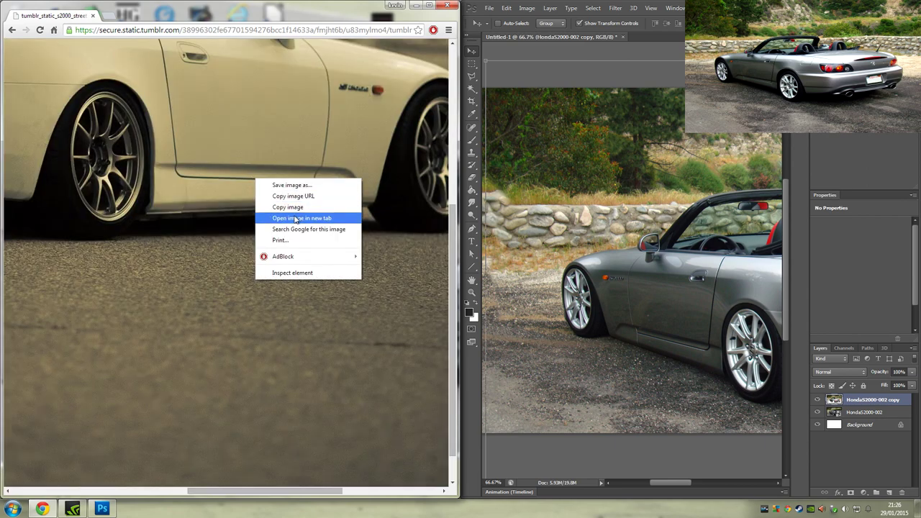
pyautogui.click(295, 210)
# Switch to a maximized Photoshop window and paste the copied white S2000 image into a new document
pyautogui.press('super+Left')
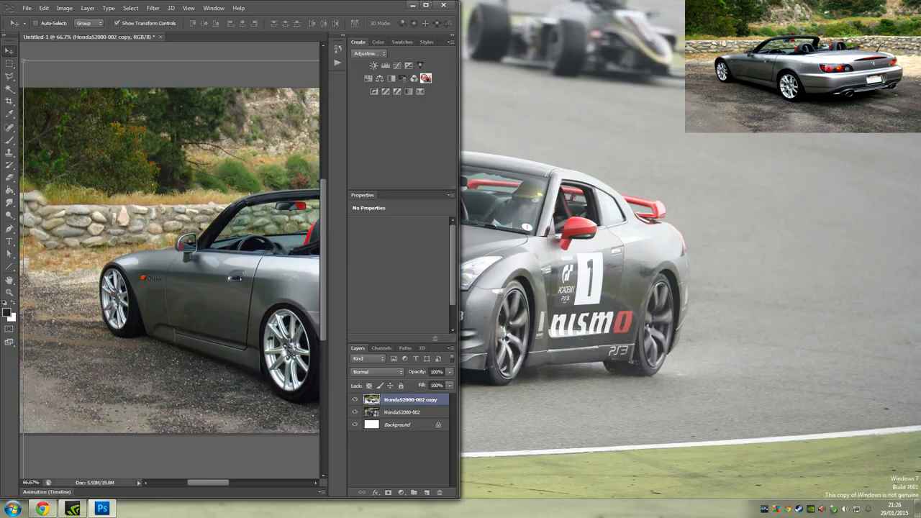
pyautogui.doubleClick(335, 8)
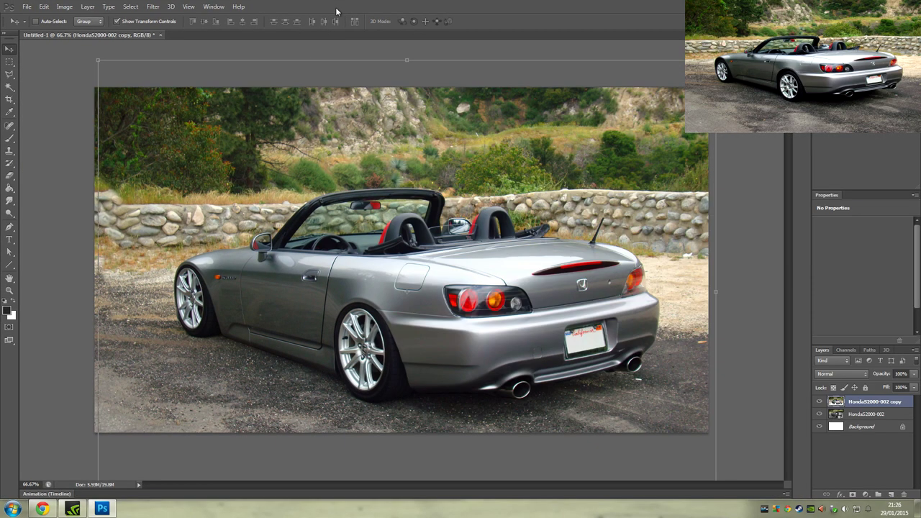
pyautogui.click(27, 7)
pyautogui.click(35, 16)
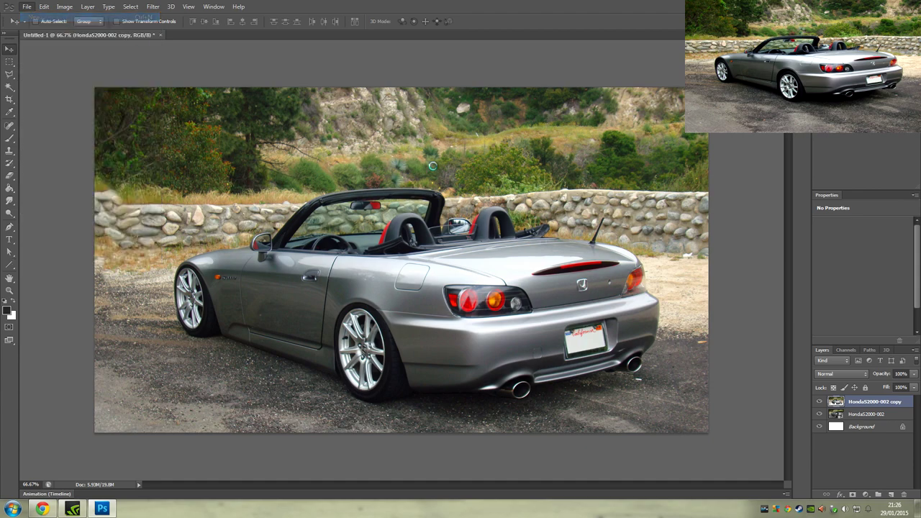
pyautogui.click(563, 133)
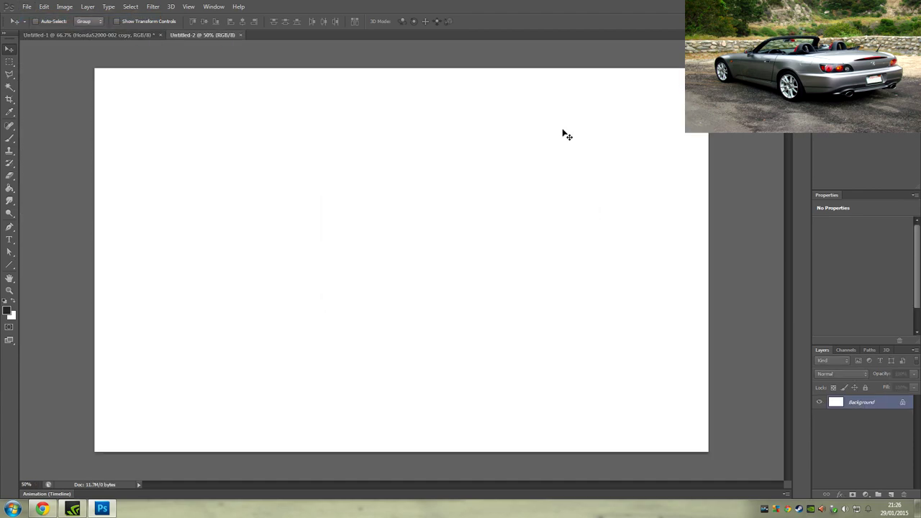
pyautogui.hotkey('ctrl', 'v')
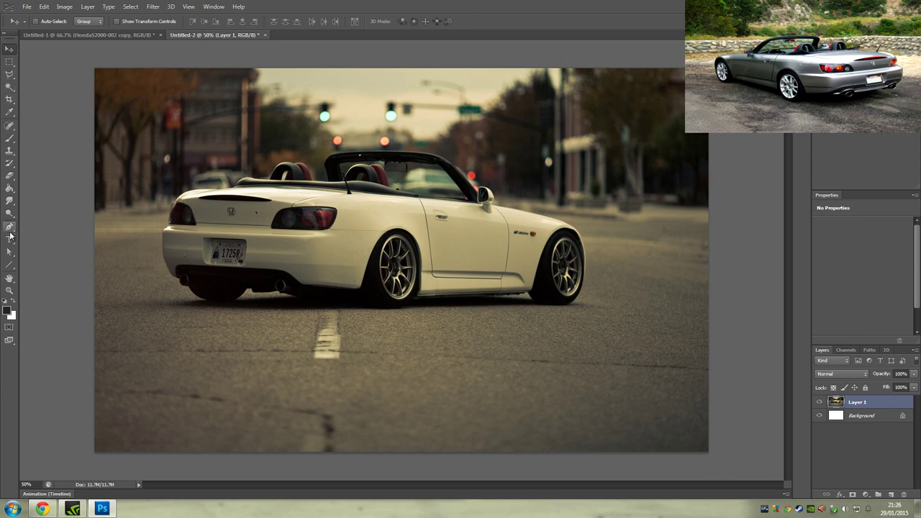
# Trace around the white S2000's rear wheel with the Polygonal Lasso at 200% zoom
pyautogui.click(9, 290)
pyautogui.click(430, 267)
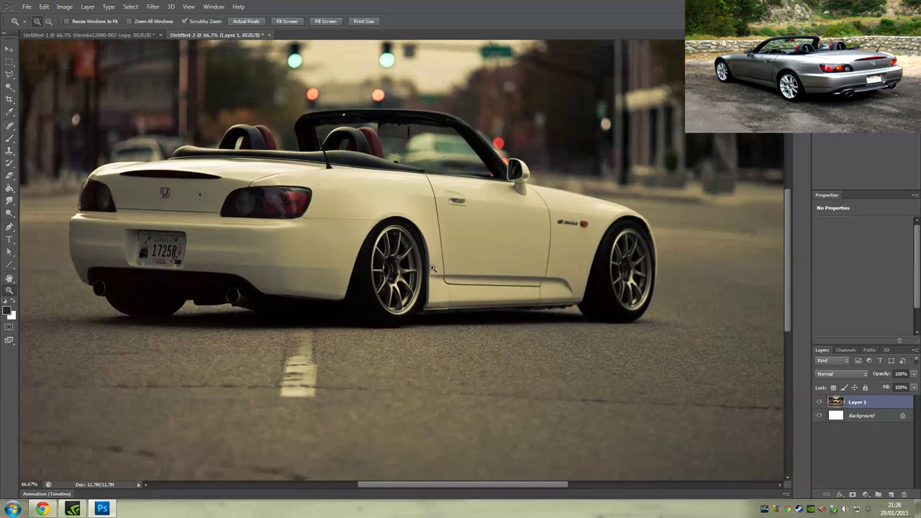
pyautogui.click(433, 269)
pyautogui.click(505, 276)
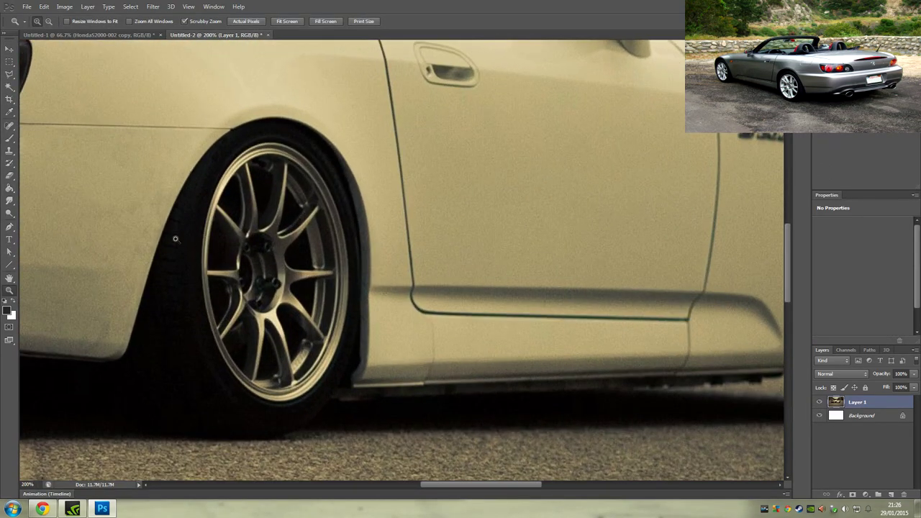
pyautogui.click(9, 74)
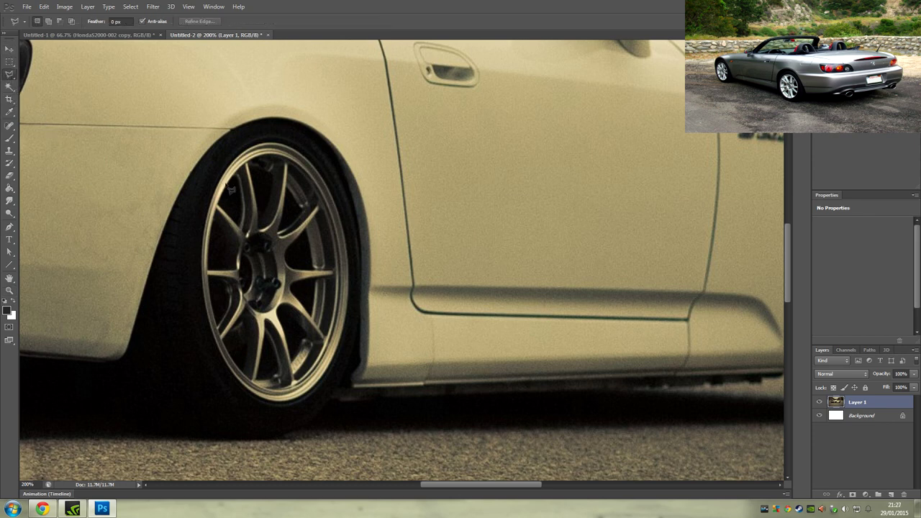
pyautogui.click(301, 414)
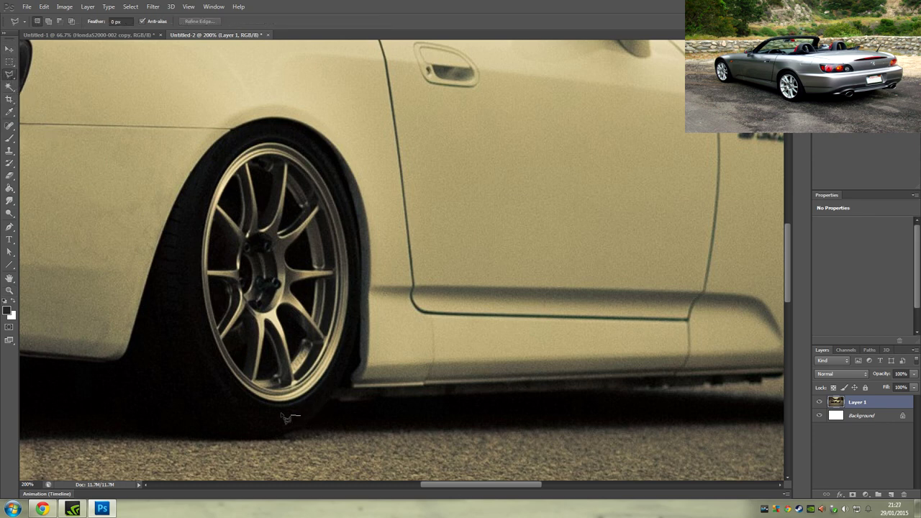
pyautogui.click(239, 409)
pyautogui.click(197, 329)
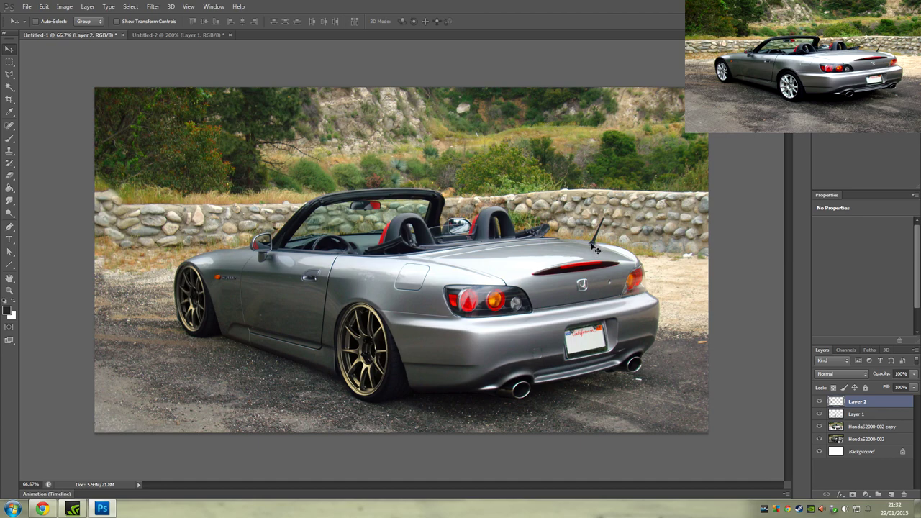
# Select the upper part of the silver car's antenna with the Polygonal Lasso at 200% zoom
pyautogui.click(10, 74)
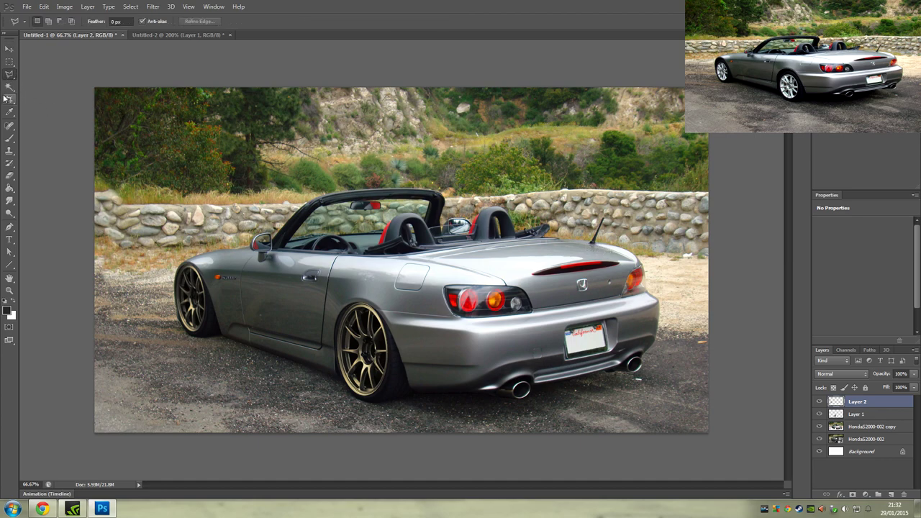
pyautogui.click(10, 290)
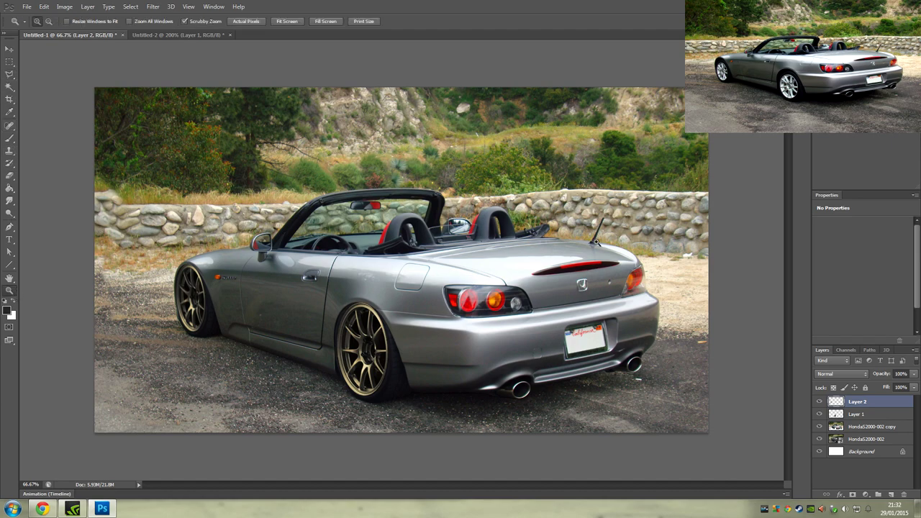
pyautogui.click(597, 243)
pyautogui.click(641, 245)
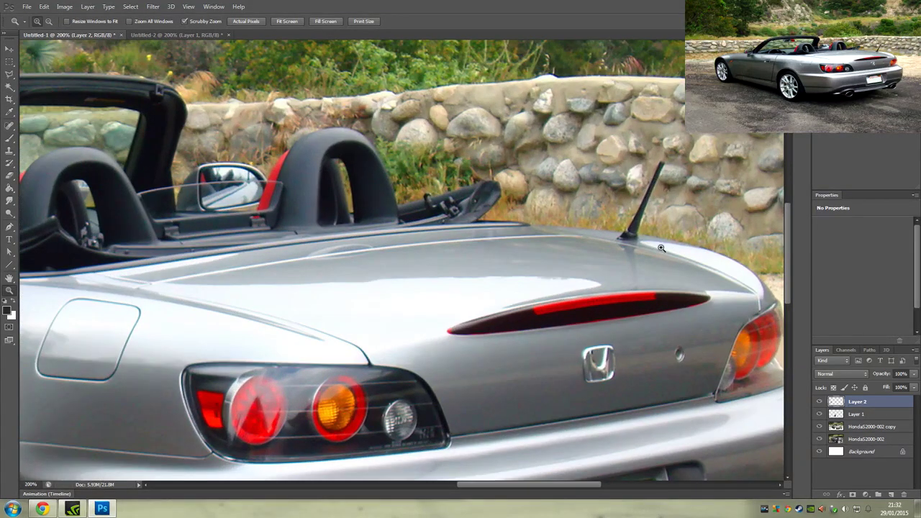
pyautogui.click(10, 75)
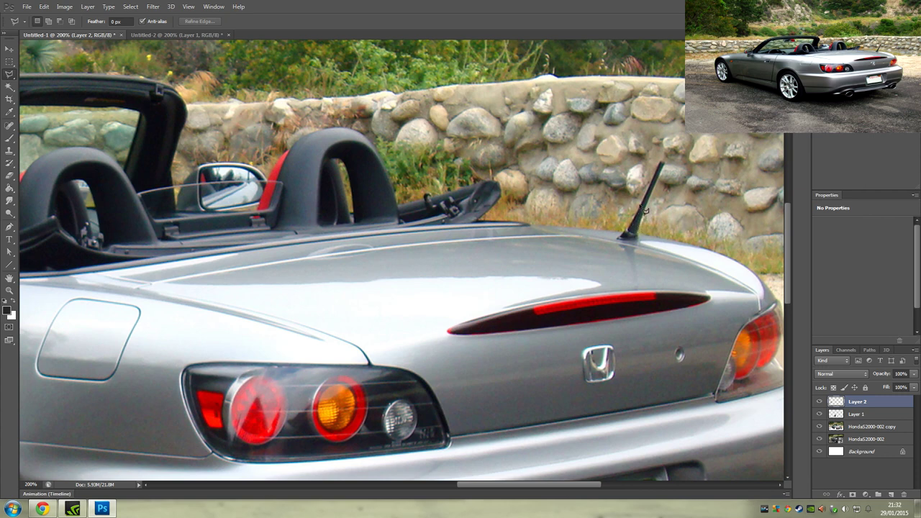
pyautogui.click(643, 208)
pyautogui.click(665, 214)
pyautogui.click(644, 150)
pyautogui.click(643, 204)
# Try to fill the antenna selection on Layer 2 using Content-Aware at 100% opacity
pyautogui.rightClick(658, 182)
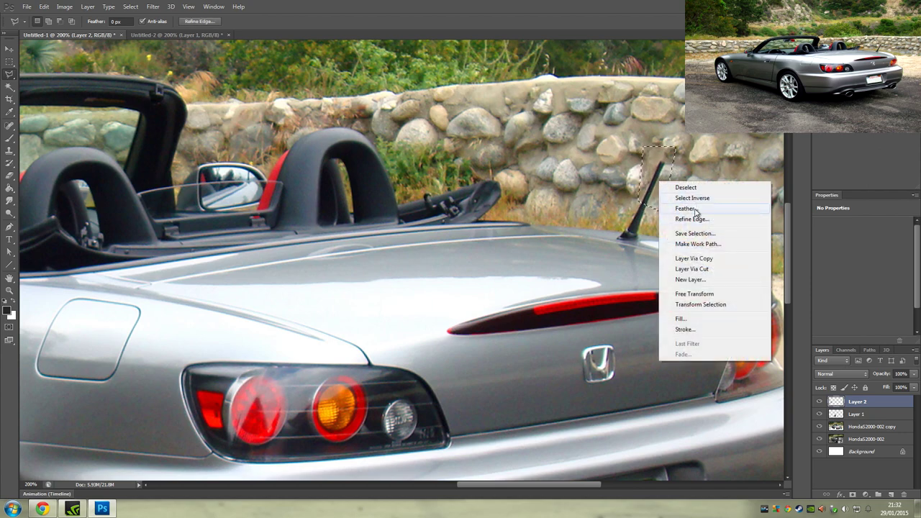
pyautogui.click(682, 319)
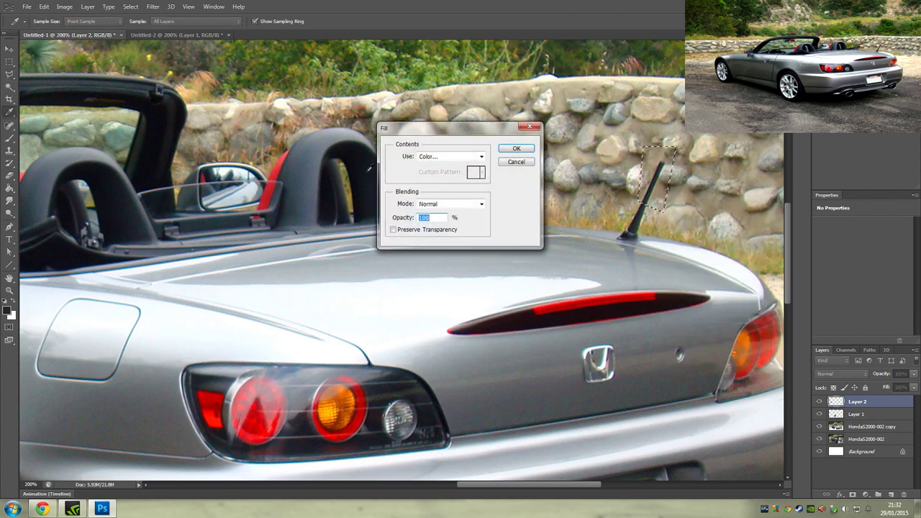
pyautogui.click(449, 156)
pyautogui.click(441, 189)
pyautogui.click(516, 149)
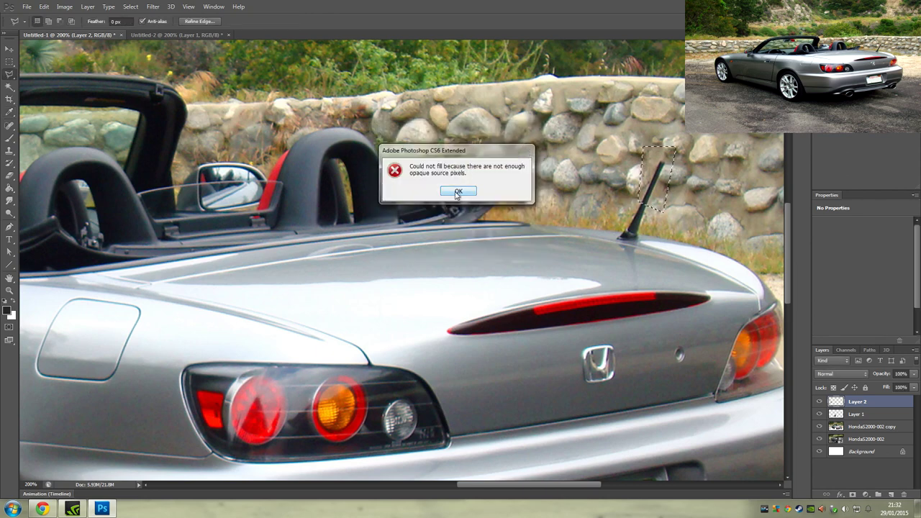
pyautogui.click(457, 192)
# Fill the selected upper part of the antenna on the HondaS2000-002 copy layer, and clear the selection
pyautogui.click(870, 426)
pyautogui.rightClick(650, 167)
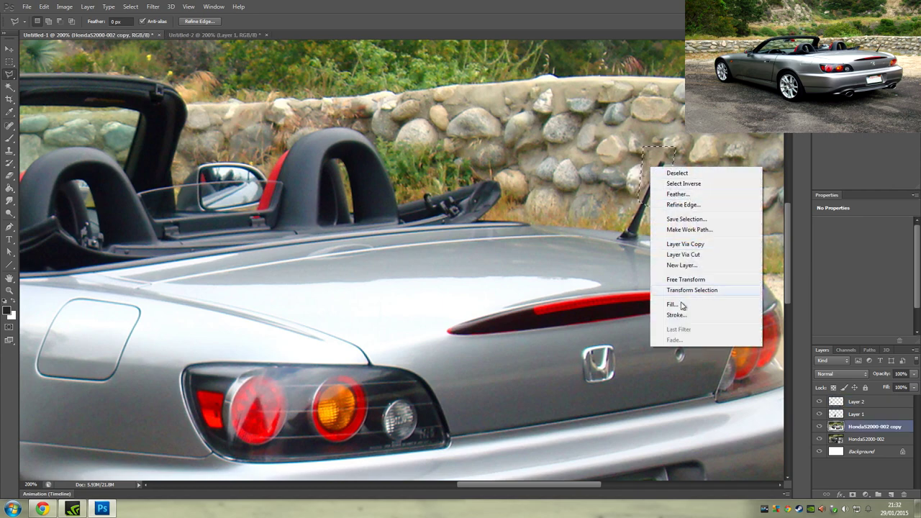
pyautogui.click(672, 304)
pyautogui.click(518, 149)
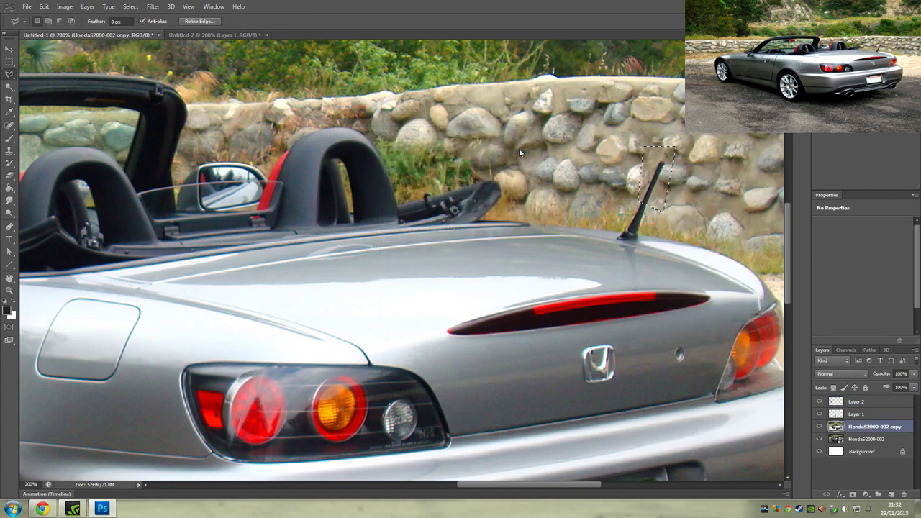
pyautogui.hotkey('ctrl', 'd')
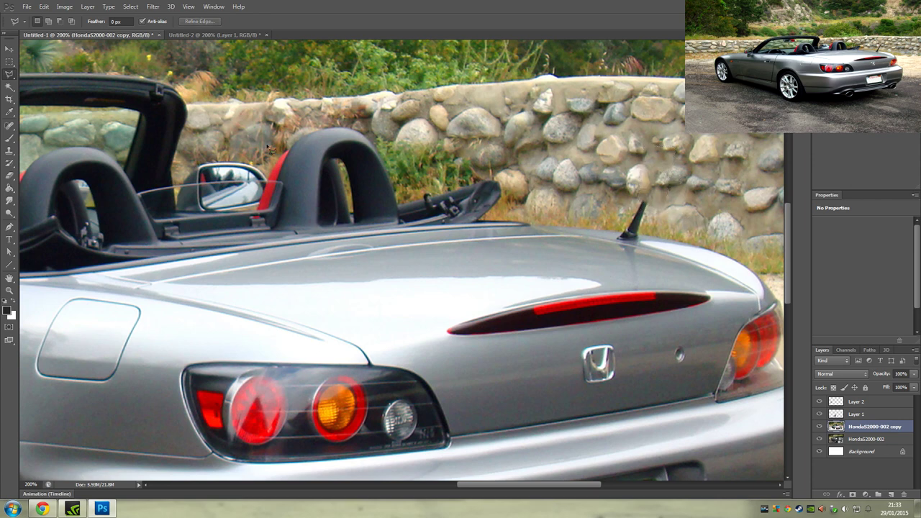
# Try to erase the background beside the antenna stub with the 50 px Eraser, and undo the stroke
pyautogui.click(9, 176)
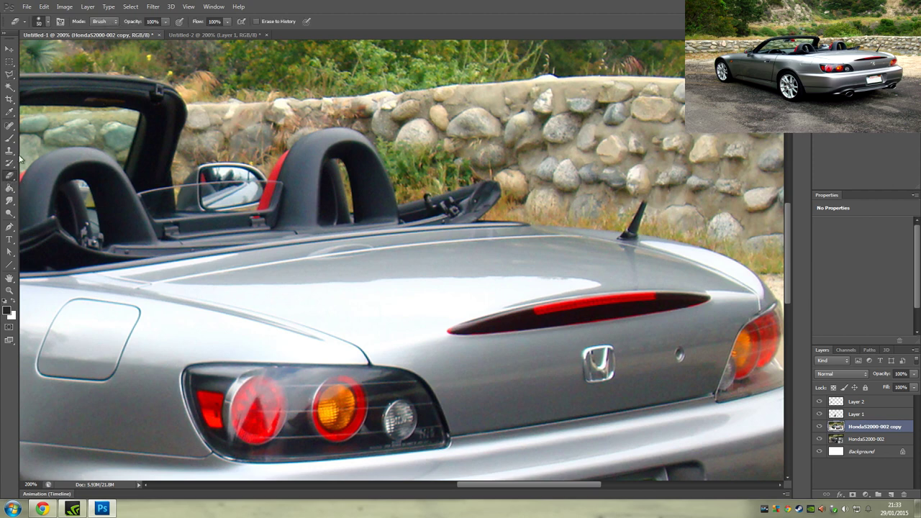
pyautogui.click(48, 21)
pyautogui.press('Tab')
pyautogui.click(673, 198)
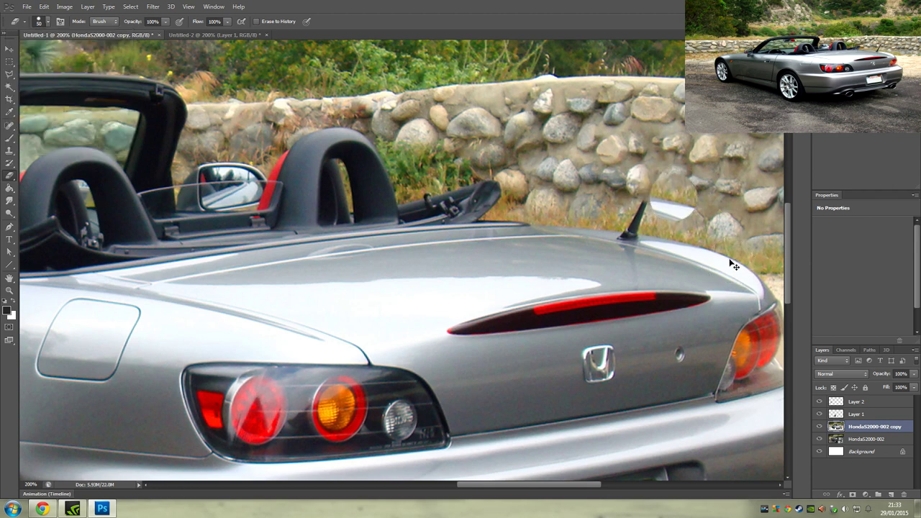
pyautogui.hotkey('ctrl', 'z')
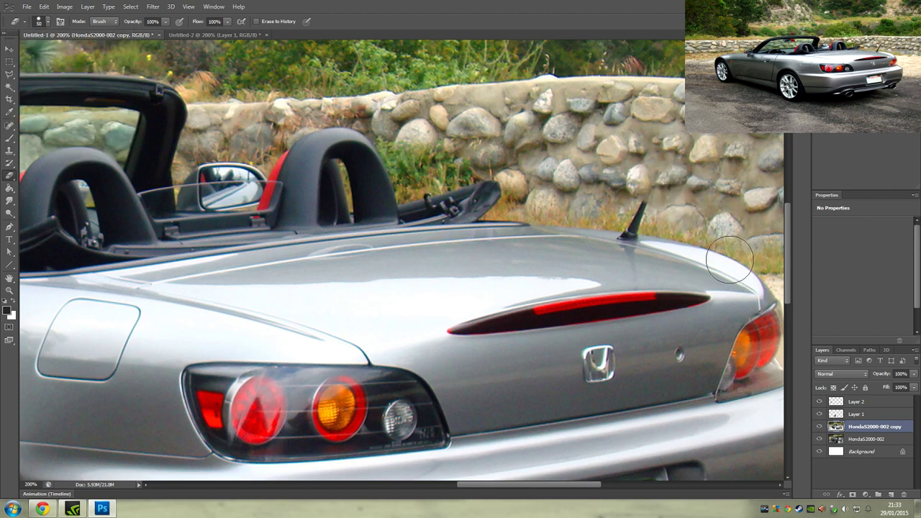
# Set the Eraser brush hardness to 0% at 50 px size
pyautogui.click(47, 24)
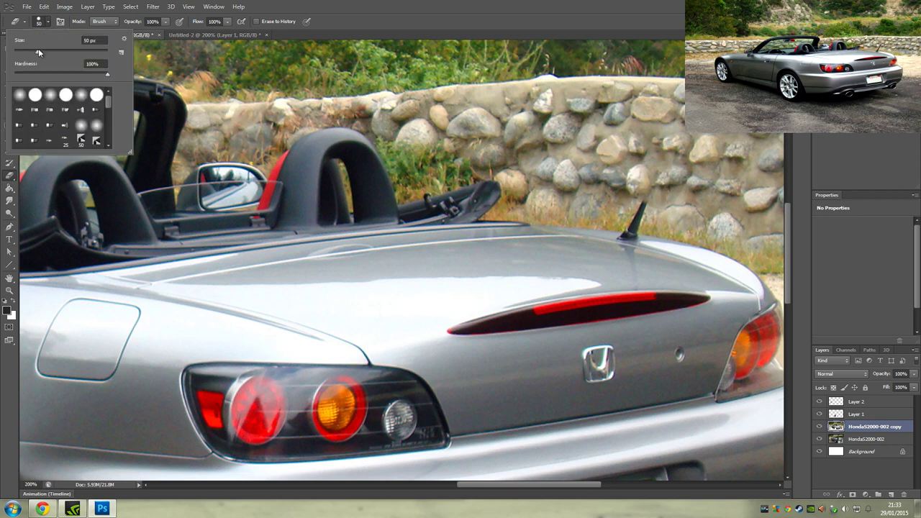
pyautogui.moveTo(109, 76); pyautogui.dragTo(4, 73)
pyautogui.click(42, 25)
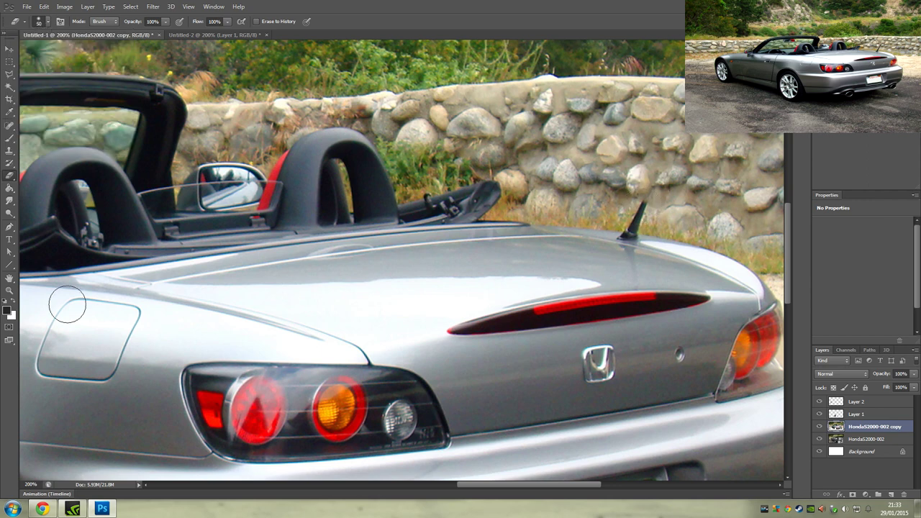
# Copy a rectangular patch of trunk paint beside the Honda badge to a new layer and move it over the badge
pyautogui.click(8, 289)
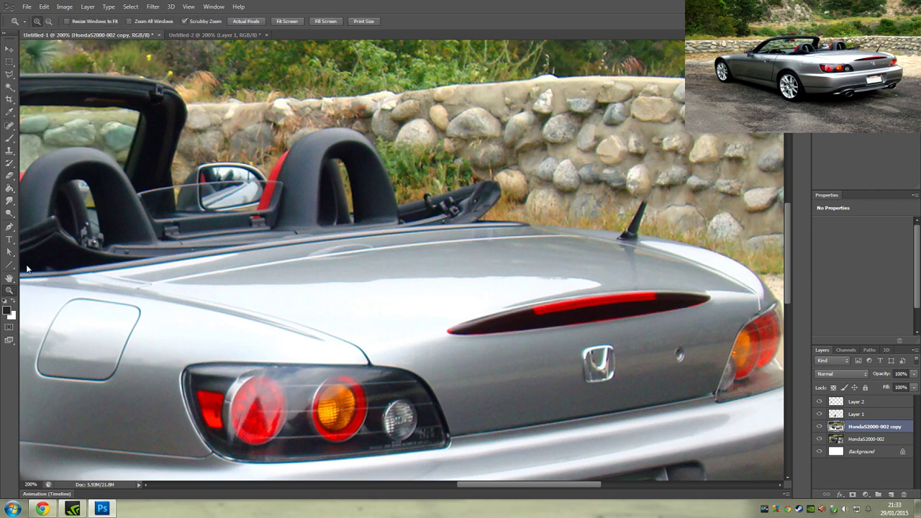
pyautogui.click(295, 23)
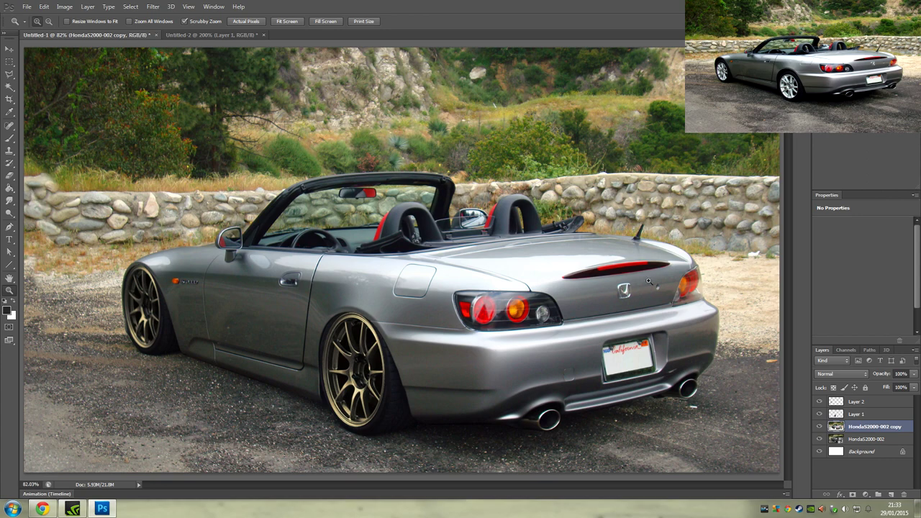
pyautogui.click(10, 62)
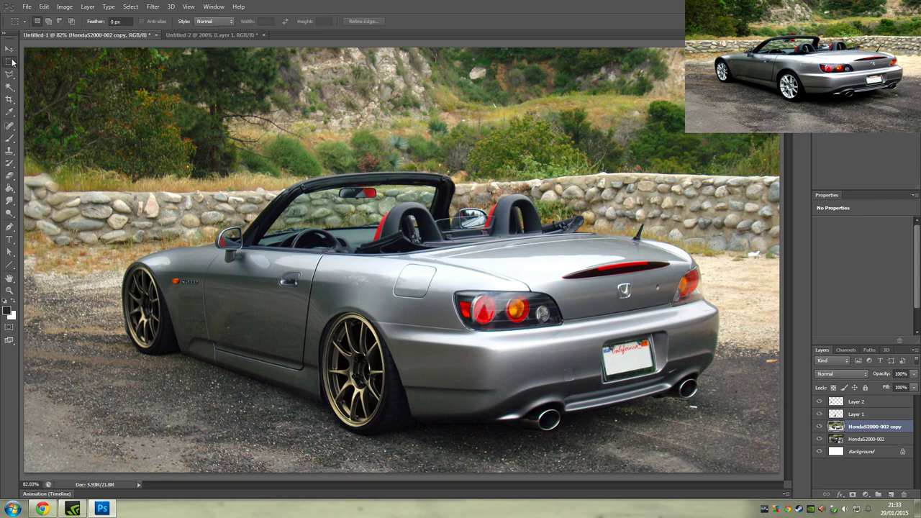
pyautogui.moveTo(611, 281)
pyautogui.mouseDown()
pyautogui.moveTo(638, 297)
pyautogui.moveTo(606, 298)
pyautogui.mouseUp()
pyautogui.click(596, 292)
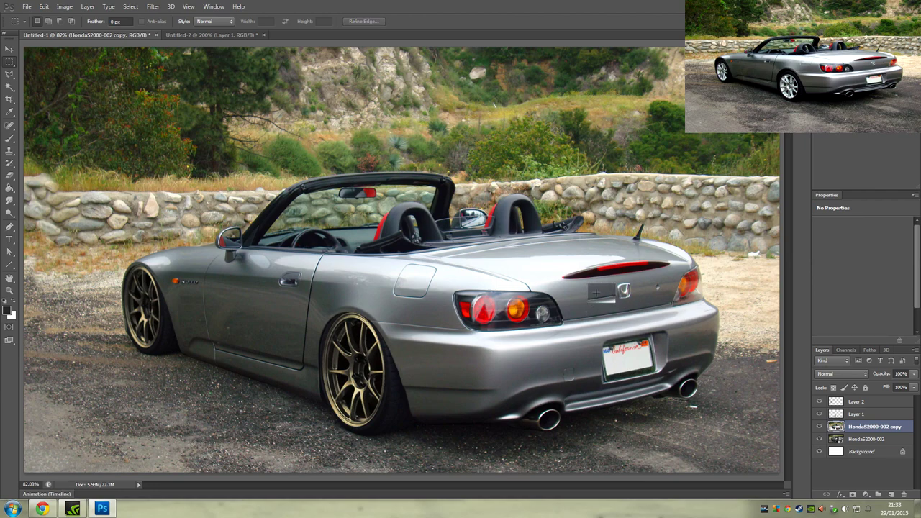
pyautogui.hotkey('ctrl', 'z')
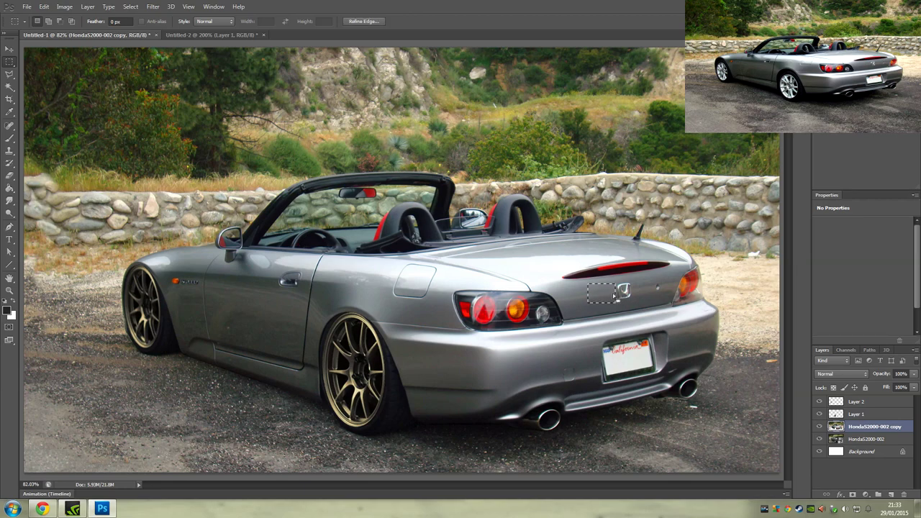
pyautogui.hotkey('ctrl', 'j')
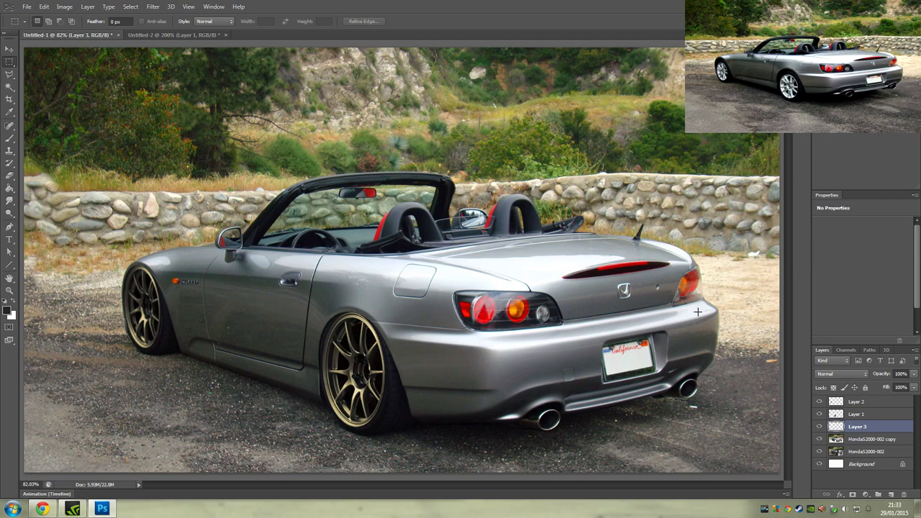
pyautogui.click(9, 49)
pyautogui.moveTo(603, 294); pyautogui.dragTo(623, 296)
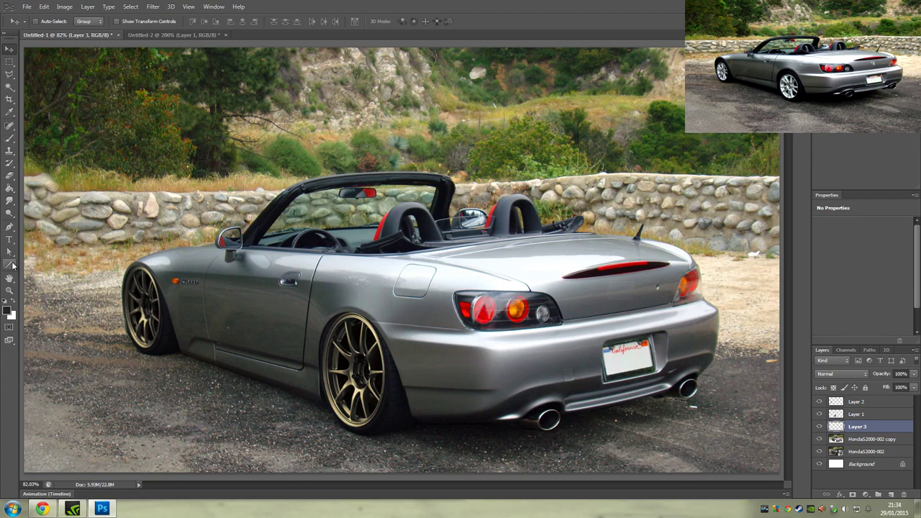
# Soften the edges of the Layer 3 badge patch at 200% zoom with a 29 px Eraser at 0% hardness
pyautogui.click(9, 291)
pyautogui.moveTo(650, 307); pyautogui.dragTo(654, 306)
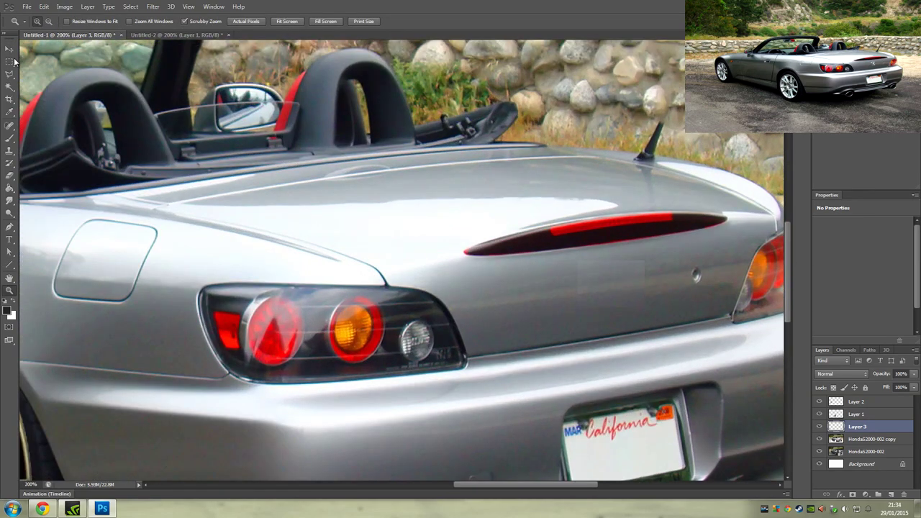
pyautogui.click(10, 176)
pyautogui.click(48, 22)
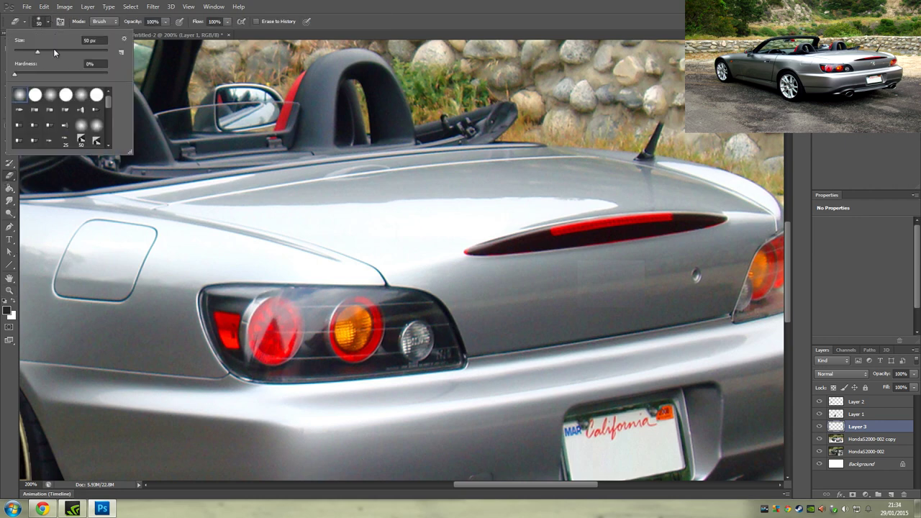
pyautogui.moveTo(36, 52); pyautogui.dragTo(30, 52)
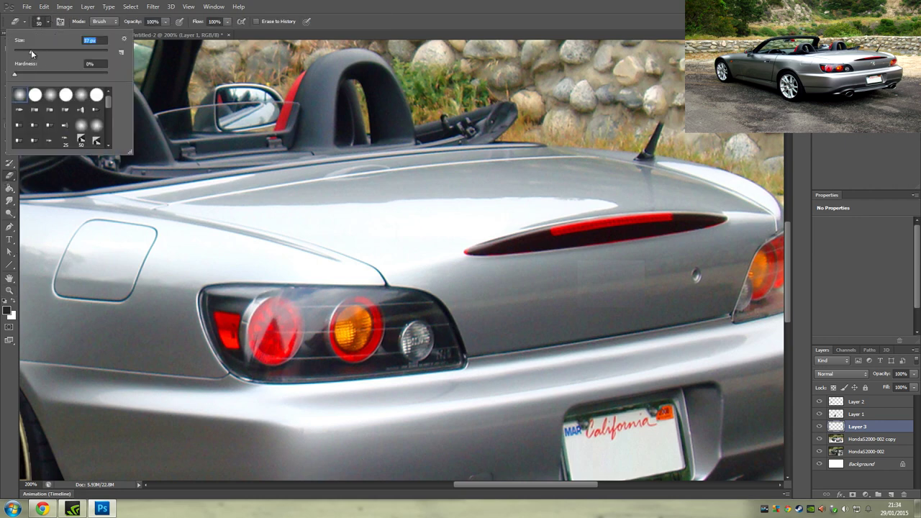
pyautogui.click(653, 258)
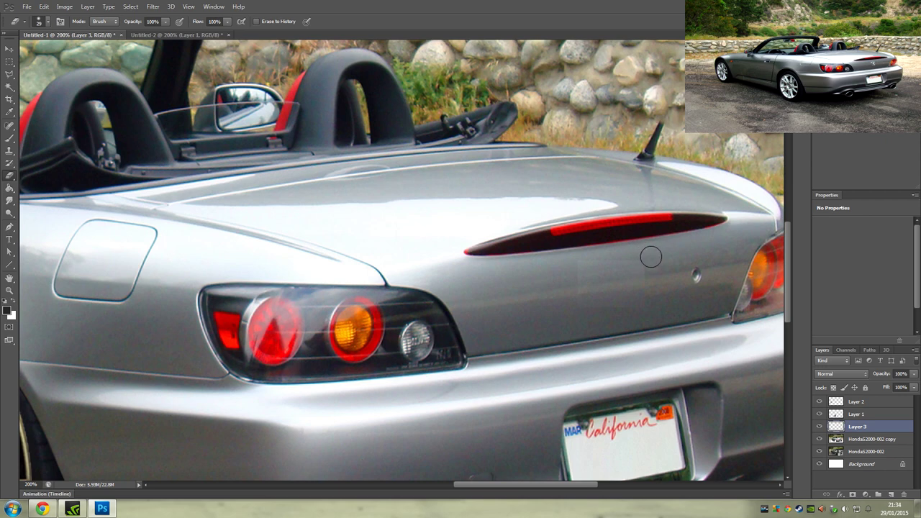
# Blend the remaining edges of the badge patch into the trunk with a 13 px Eraser at 0% hardness
pyautogui.click(47, 23)
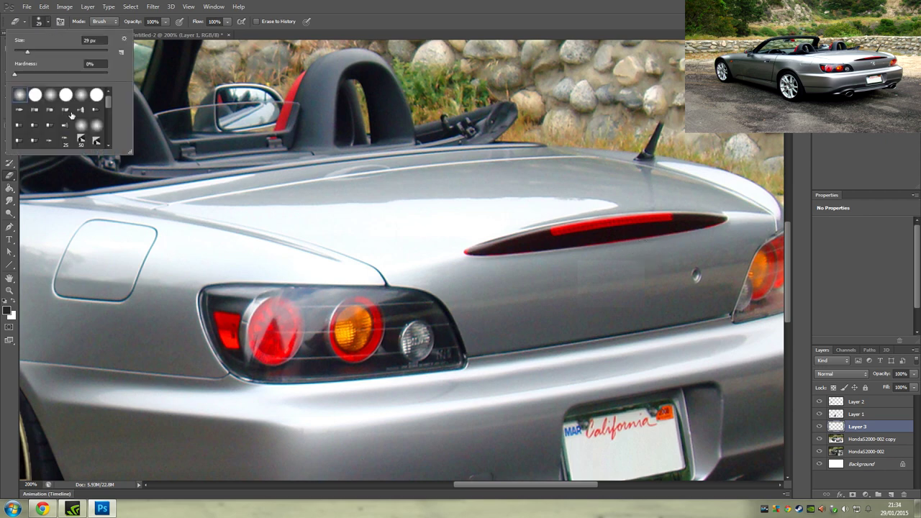
pyautogui.click(459, 17)
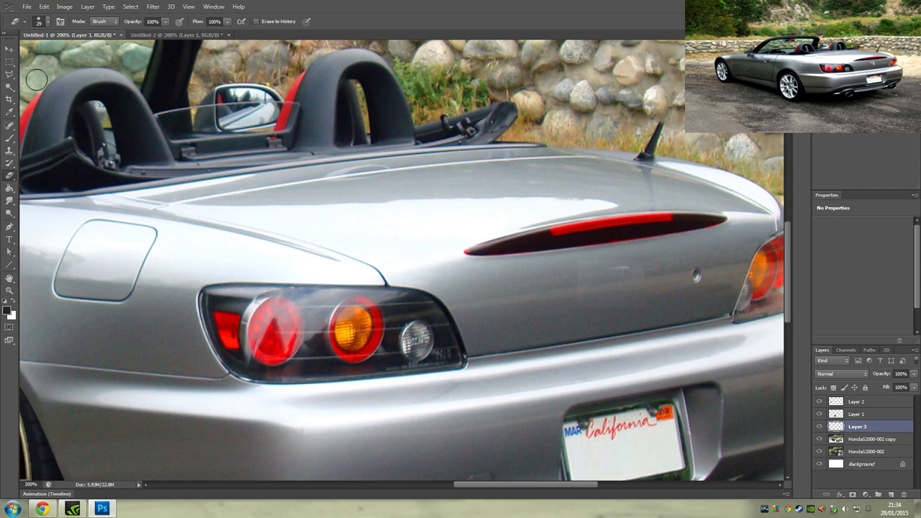
pyautogui.click(47, 23)
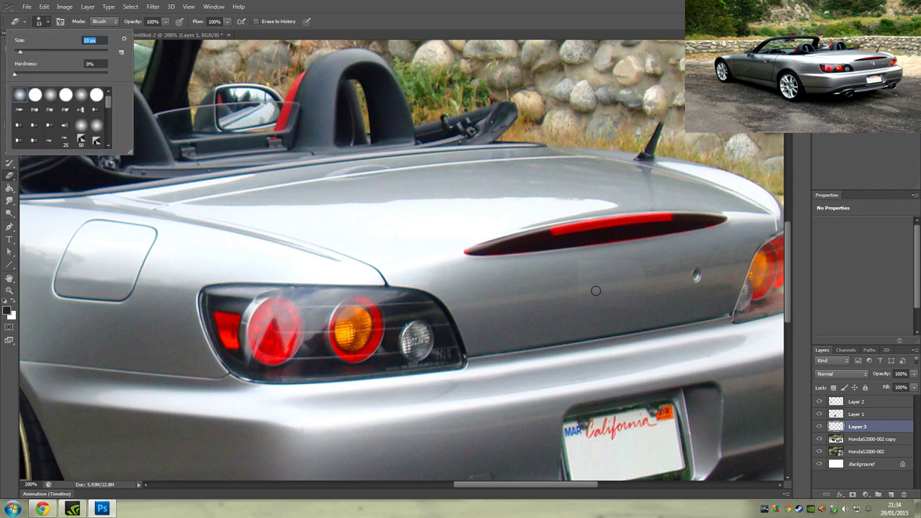
pyautogui.click(648, 257)
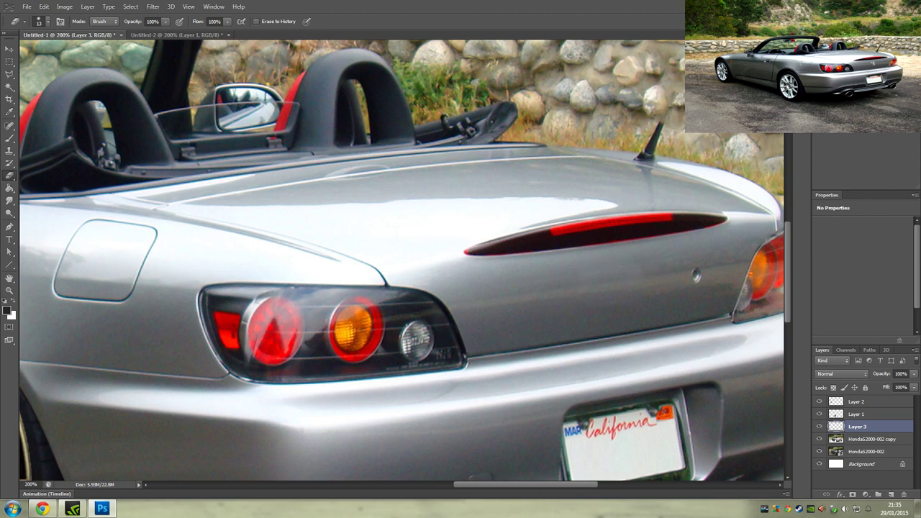
pyautogui.click(10, 292)
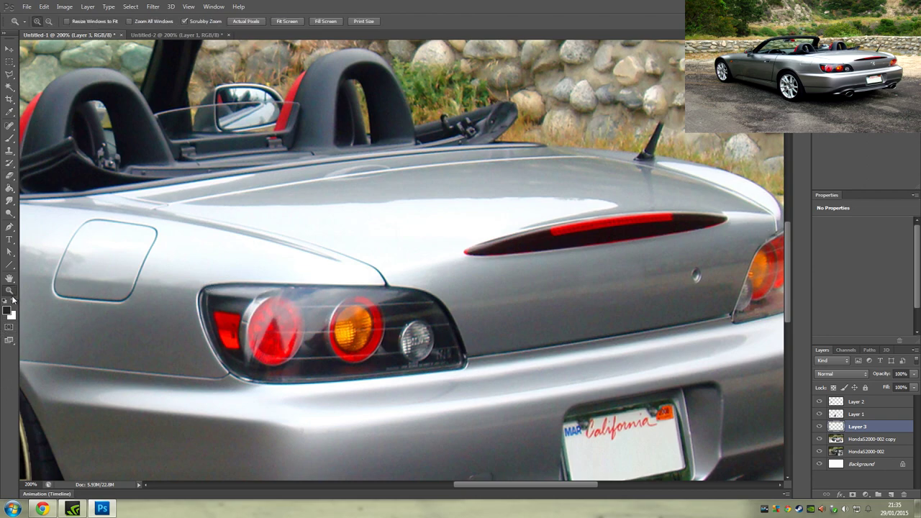
pyautogui.click(286, 22)
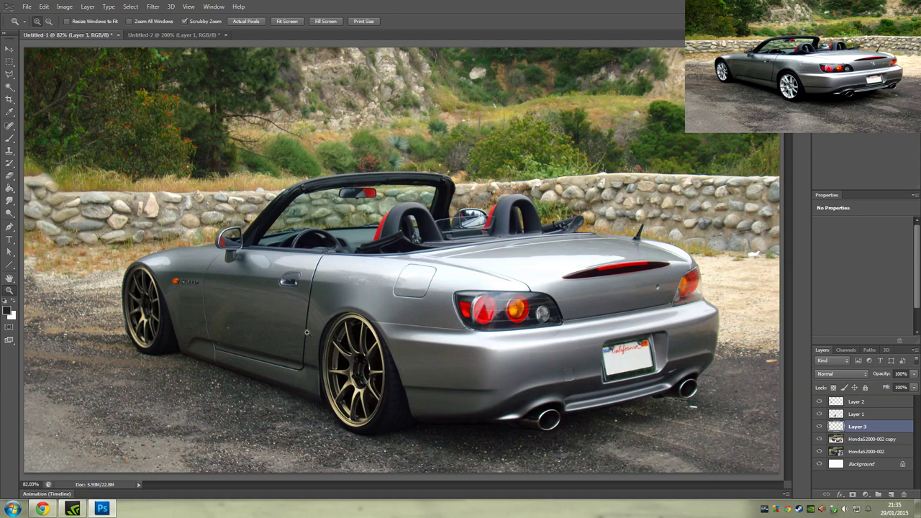
# Undo the lens flare on the HondaS2000-002 copy layer
pyautogui.click(43, 509)
pyautogui.click(43, 509)
pyautogui.click(171, 6)
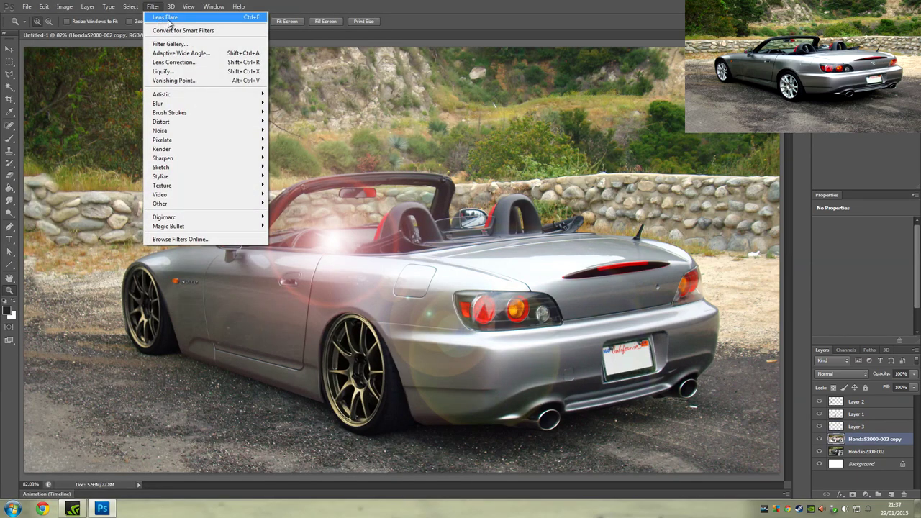
pyautogui.click(305, 4)
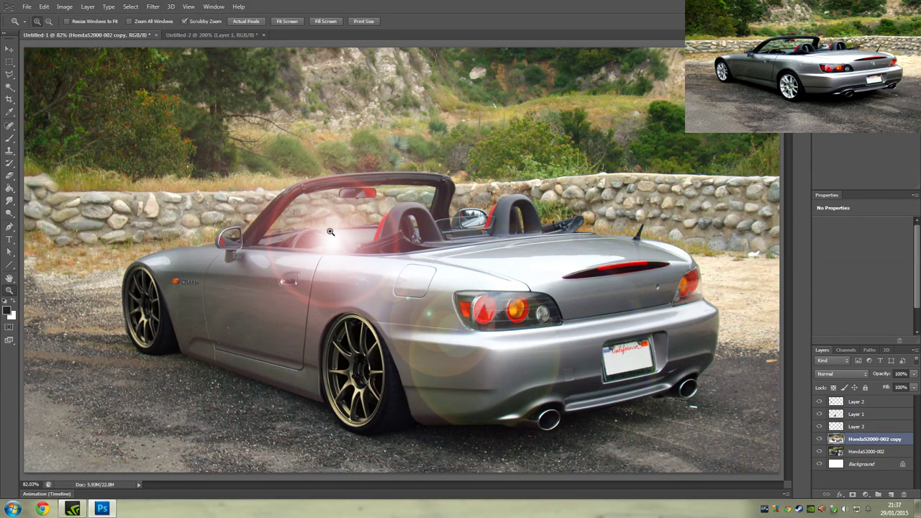
pyautogui.hotkey('ctrl', 'z')
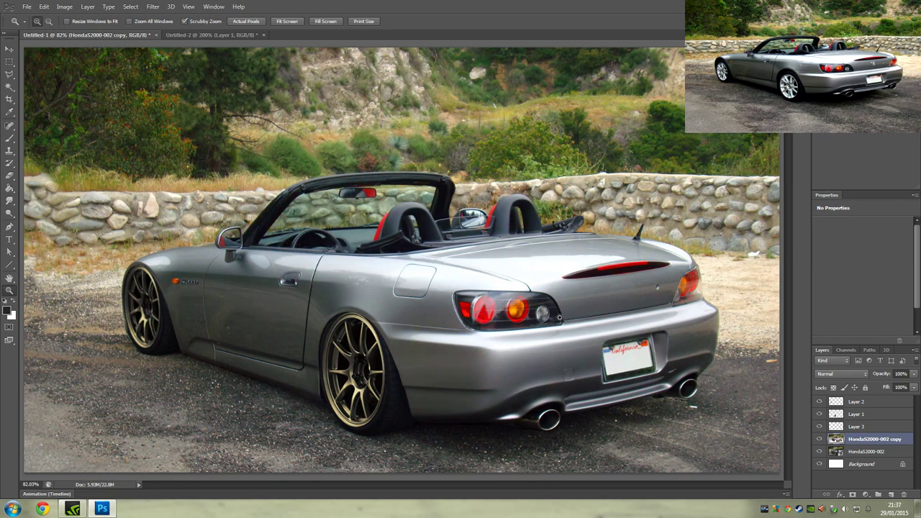
# Try a spot light with the Lighting Effects filter on the HondaS2000-002 copy layer, and step back to the unlit image
pyautogui.click(153, 6)
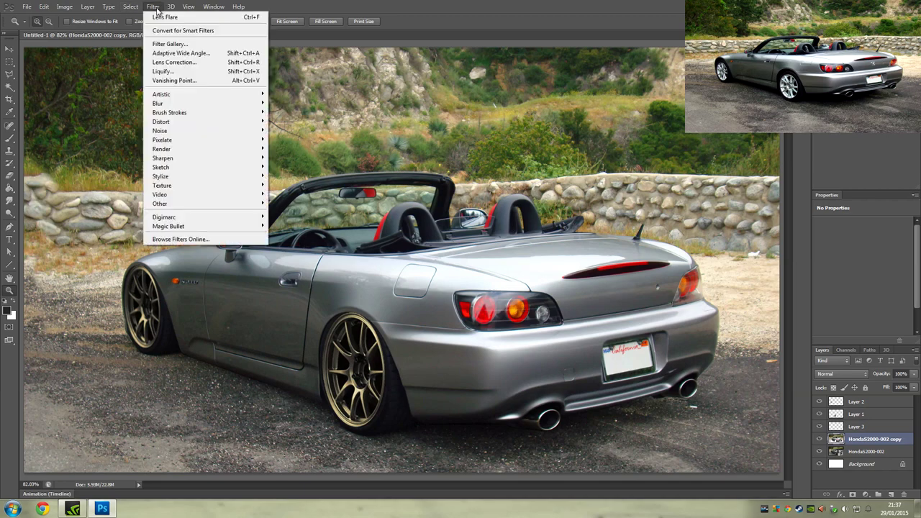
pyautogui.moveTo(175, 94)
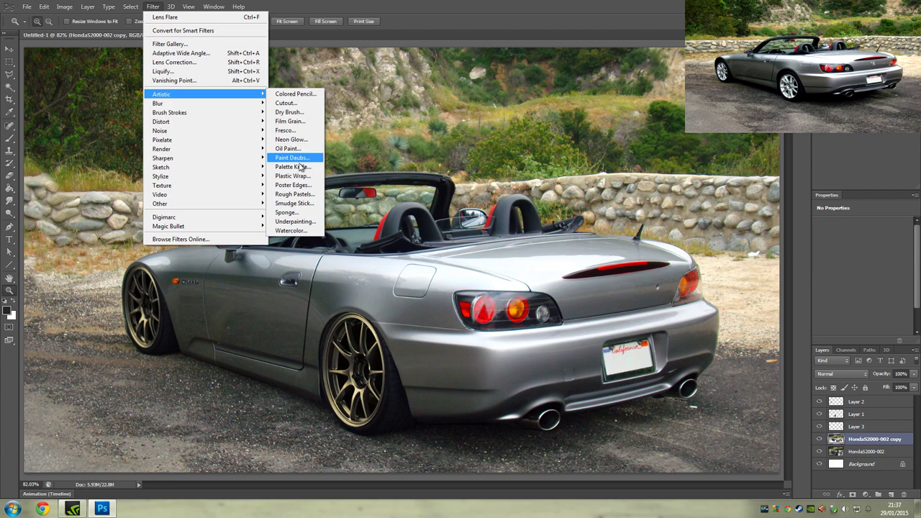
pyautogui.moveTo(209, 149)
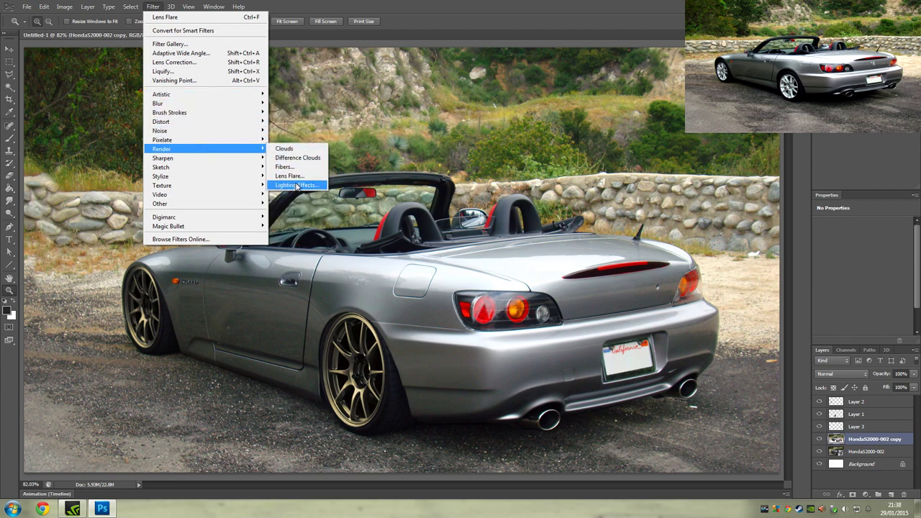
pyautogui.click(295, 185)
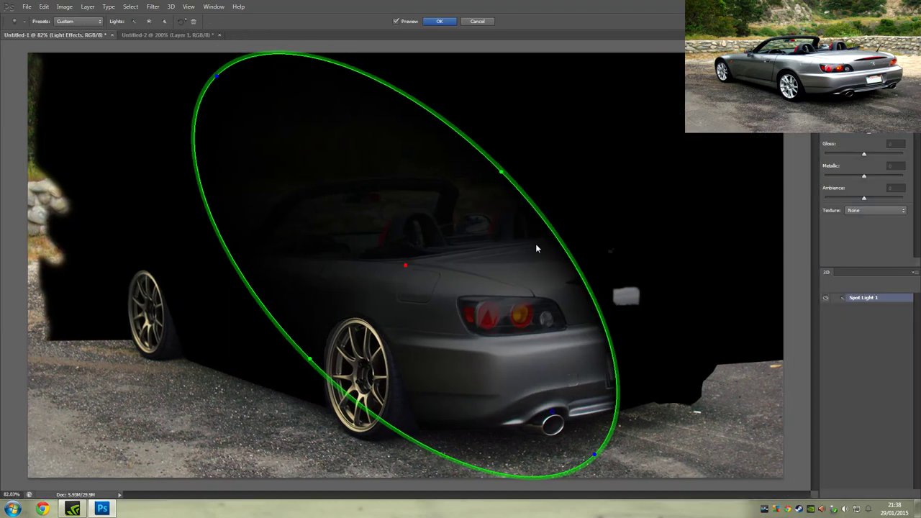
pyautogui.click(439, 21)
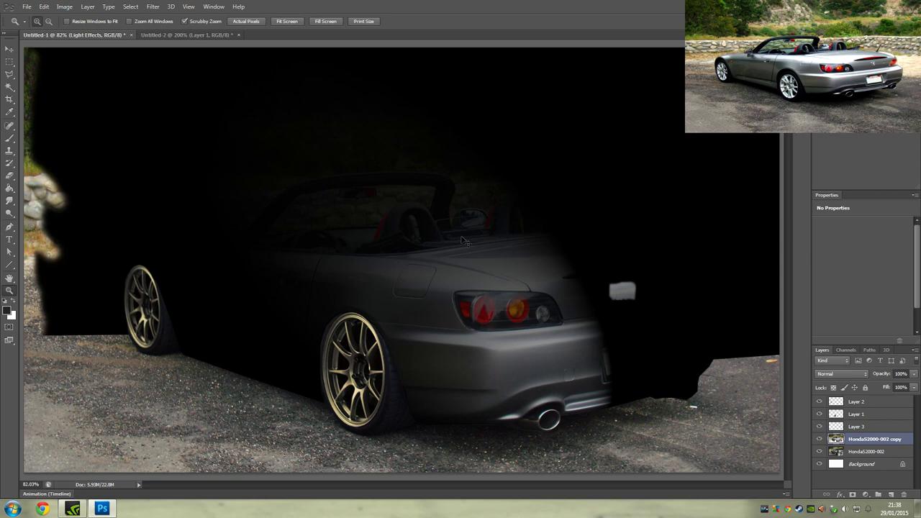
pyautogui.click(43, 7)
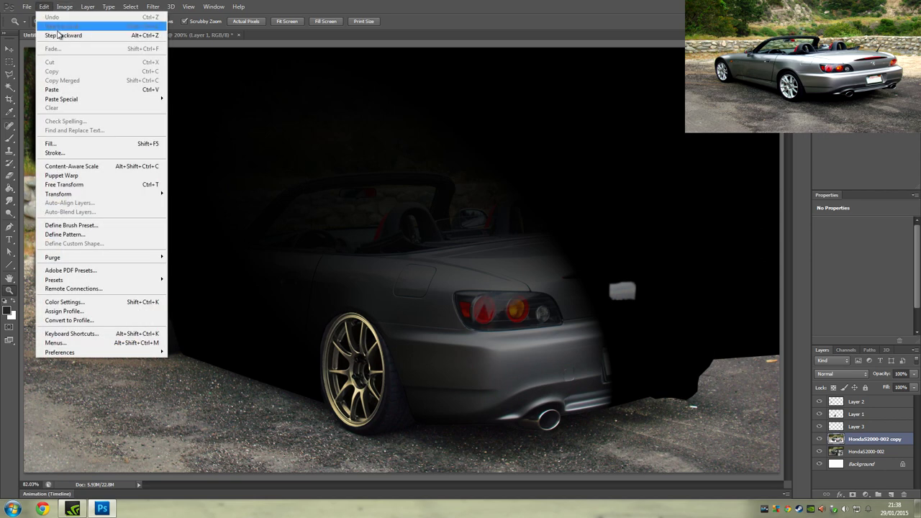
pyautogui.click(61, 35)
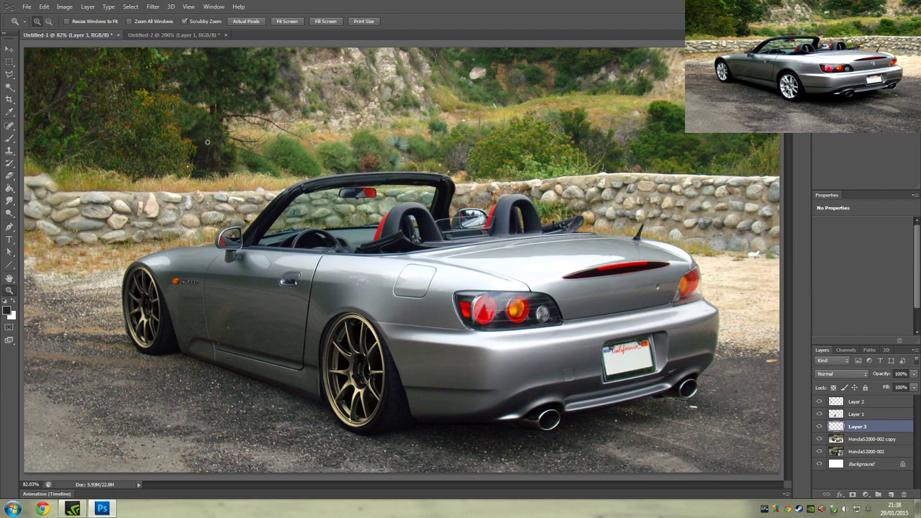
pyautogui.click(153, 6)
pyautogui.moveTo(207, 149)
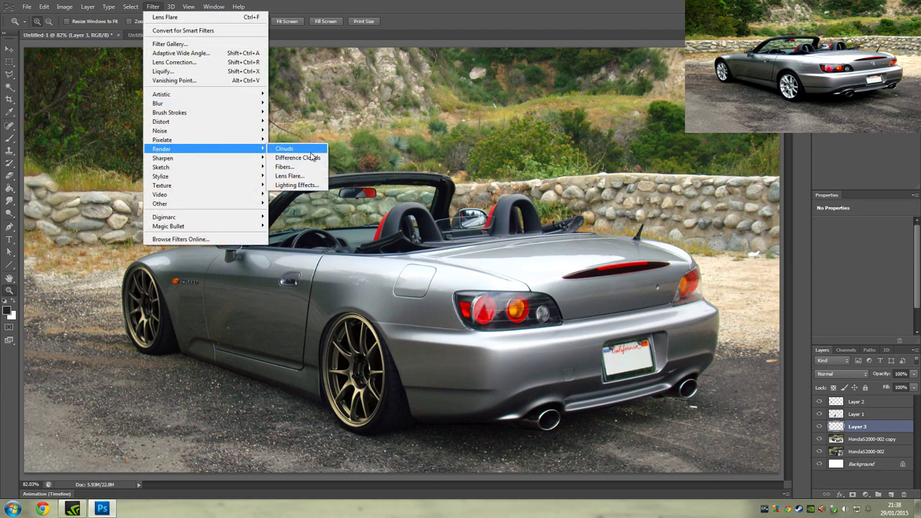
pyautogui.click(303, 179)
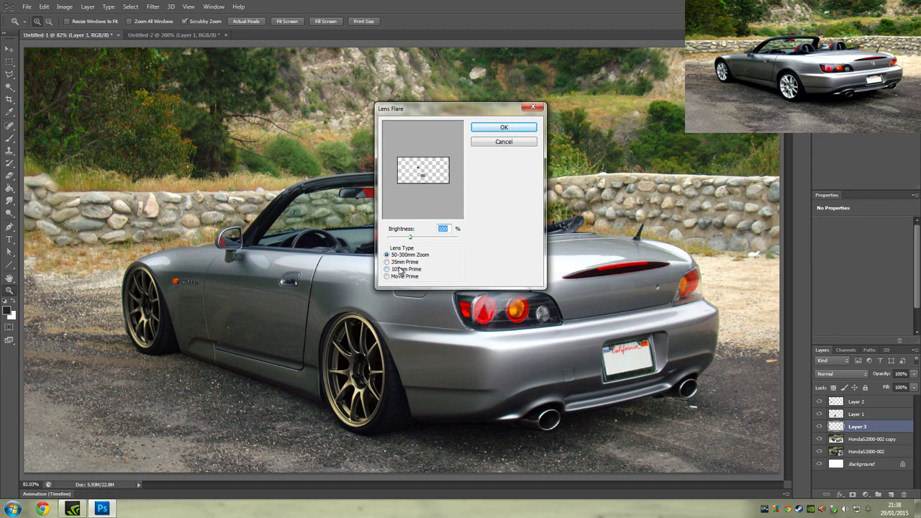
pyautogui.click(401, 269)
pyautogui.moveTo(471, 112); pyautogui.dragTo(204, 85)
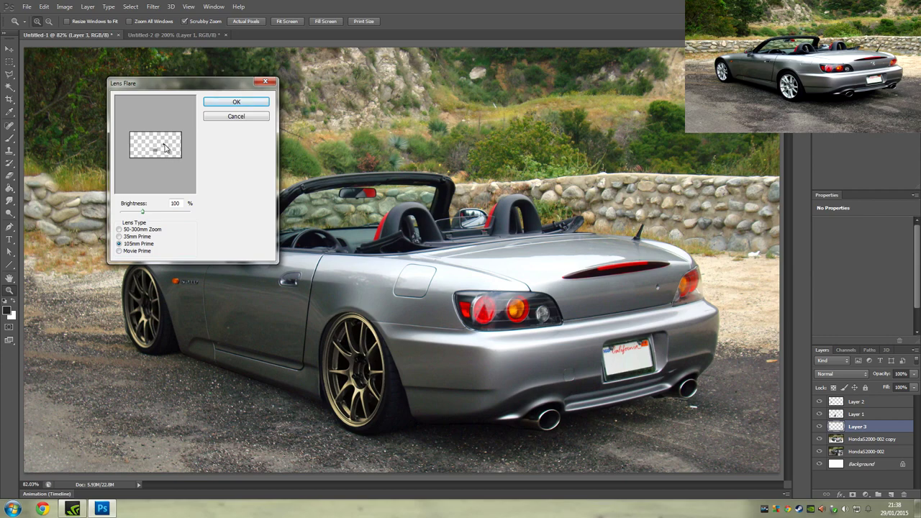
pyautogui.click(243, 117)
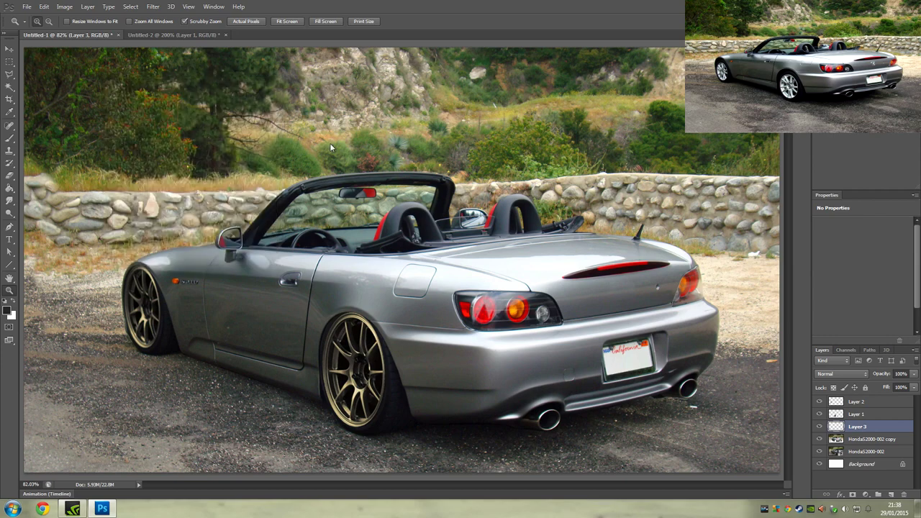
# Try a 105mm Prime lens flare at 40% brightness over the near taillight on the HondaS2000-002 copy layer, and undo it
pyautogui.click(885, 440)
pyautogui.click(110, 7)
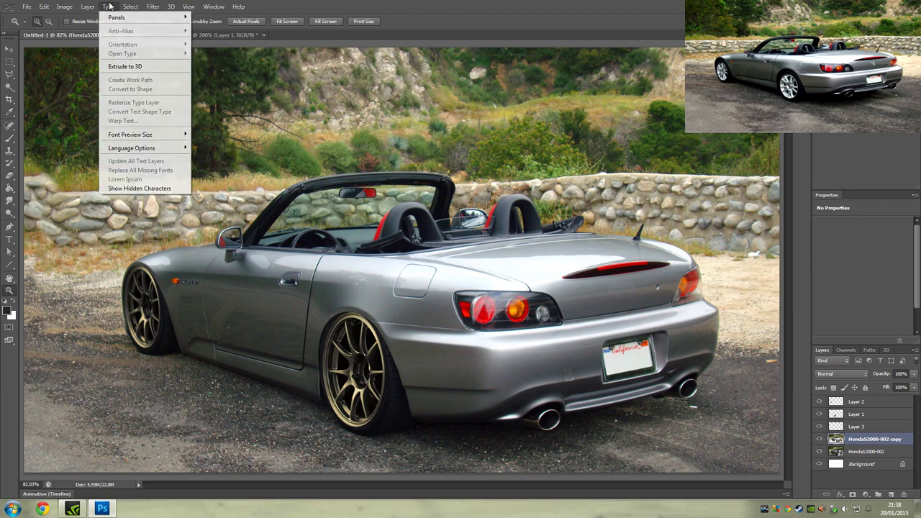
pyautogui.moveTo(153, 7)
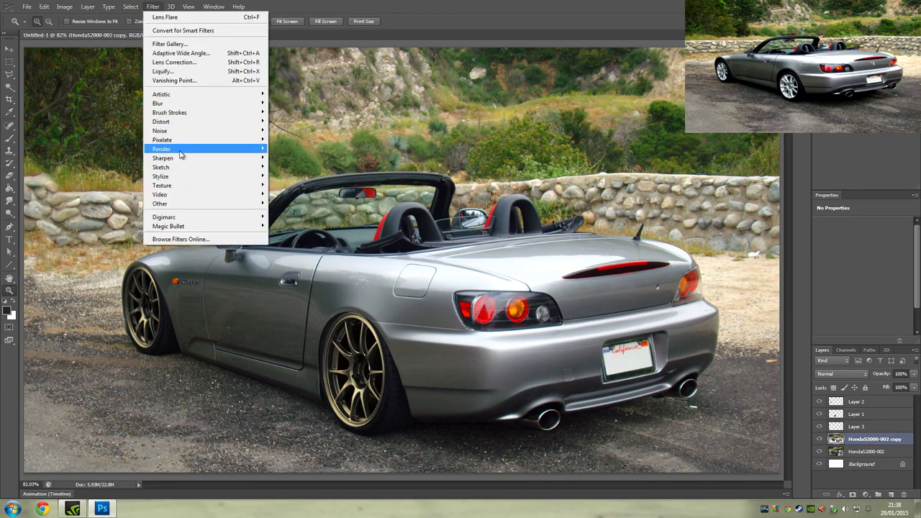
pyautogui.moveTo(240, 150)
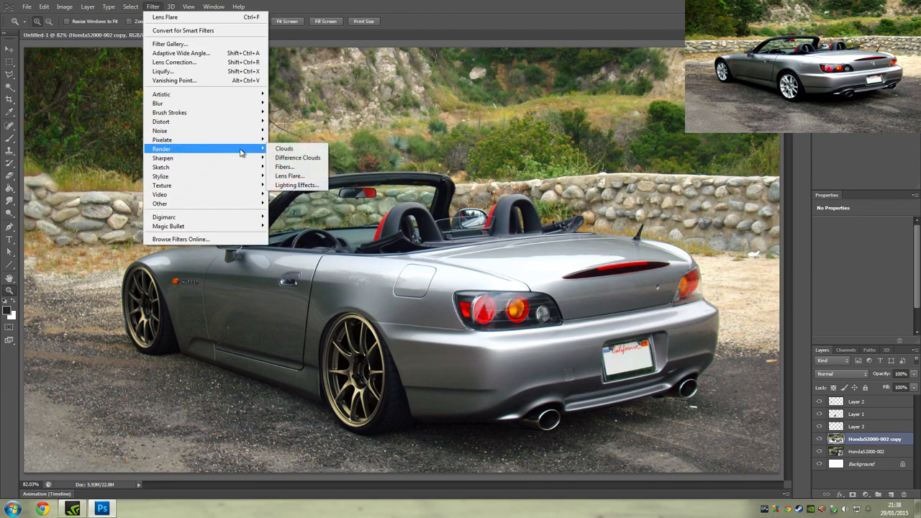
pyautogui.click(306, 178)
pyautogui.click(132, 245)
pyautogui.moveTo(159, 144)
pyautogui.mouseDown()
pyautogui.moveTo(185, 159)
pyautogui.moveTo(166, 150)
pyautogui.mouseUp()
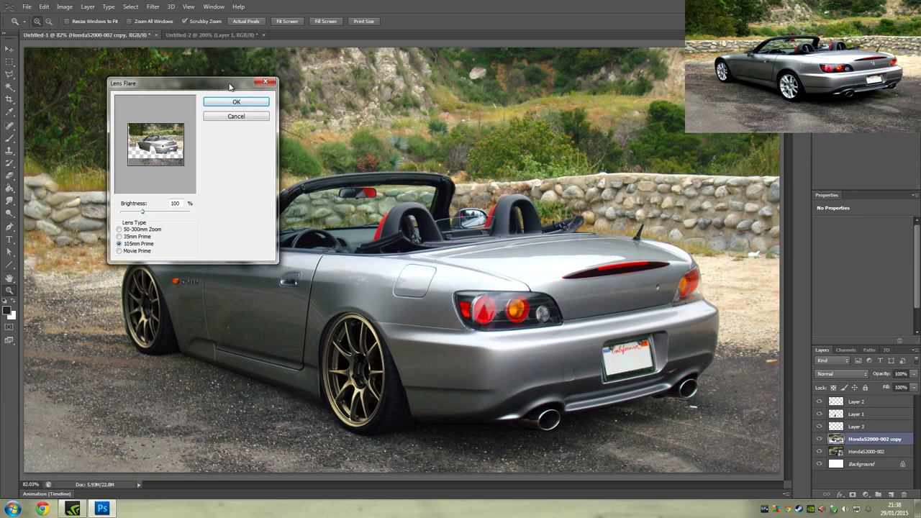
pyautogui.moveTo(149, 216)
pyautogui.mouseDown()
pyautogui.moveTo(163, 210)
pyautogui.moveTo(141, 211)
pyautogui.mouseUp()
pyautogui.moveTo(142, 211); pyautogui.dragTo(127, 211)
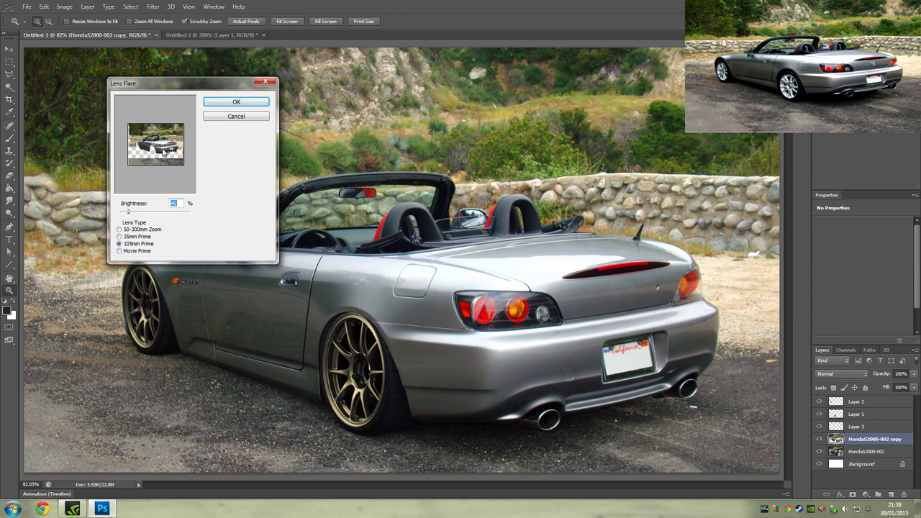
pyautogui.click(249, 102)
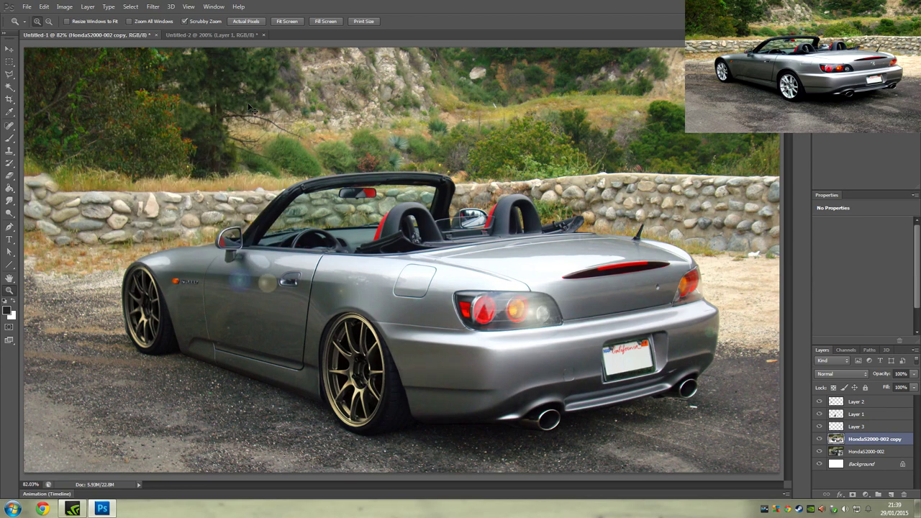
pyautogui.hotkey('ctrl', 'z')
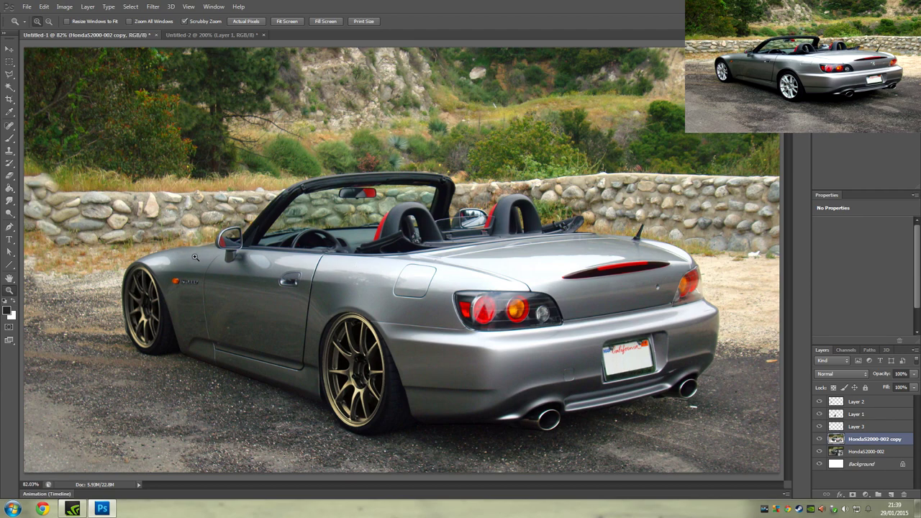
# Copy a lassoed patch of clean silver side bodywork to a new layer and move it over the front fender's side marker and S2000 badge
pyautogui.click(9, 75)
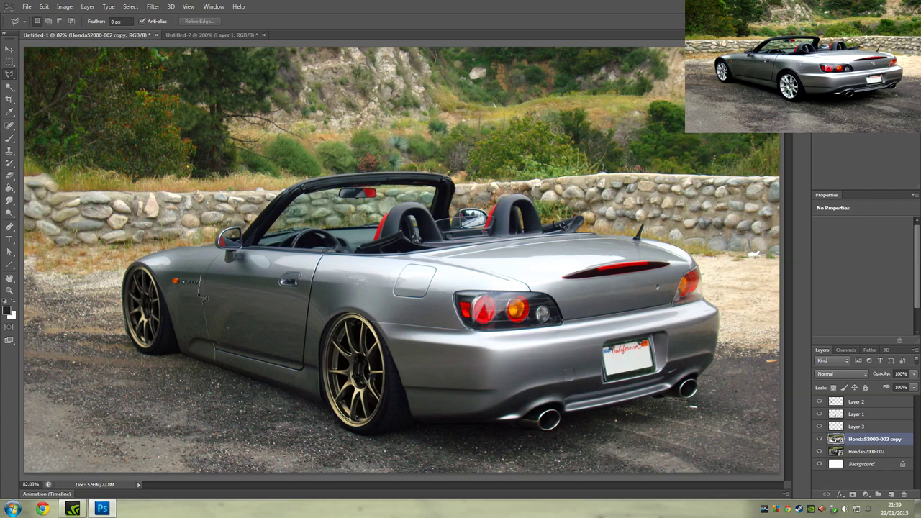
pyautogui.moveTo(203, 293)
pyautogui.mouseDown()
pyautogui.moveTo(167, 288)
pyautogui.moveTo(167, 275)
pyautogui.moveTo(210, 280)
pyautogui.moveTo(202, 288)
pyautogui.moveTo(236, 284)
pyautogui.mouseUp()
pyautogui.hotkey('ctrl', 'j')
pyautogui.click(9, 49)
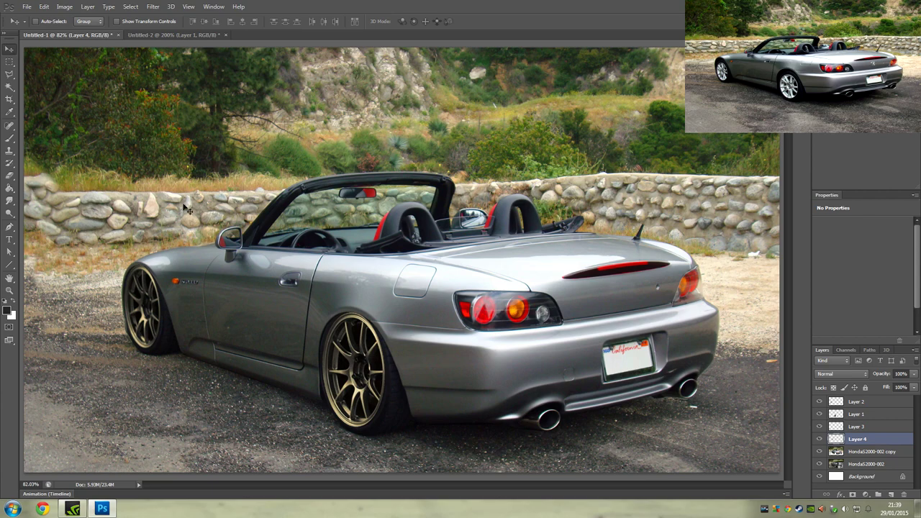
pyautogui.moveTo(205, 282)
pyautogui.mouseDown()
pyautogui.moveTo(220, 283)
pyautogui.moveTo(192, 276)
pyautogui.moveTo(196, 286)
pyautogui.mouseUp()
# Rotate the Layer 4 fender patch by about -13.13° to follow the body line, using transform controls at 200% zoom
pyautogui.click(9, 289)
pyautogui.moveTo(176, 290); pyautogui.dragTo(177, 290)
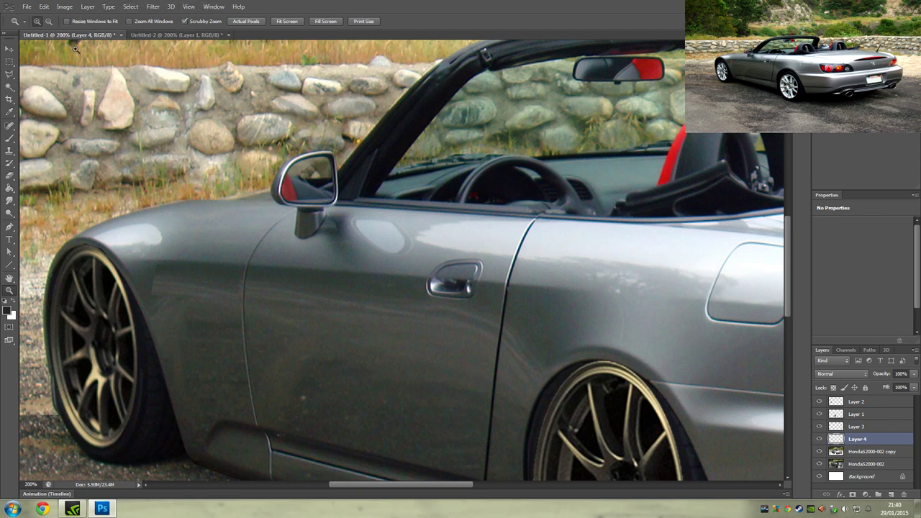
pyautogui.click(10, 48)
pyautogui.click(116, 21)
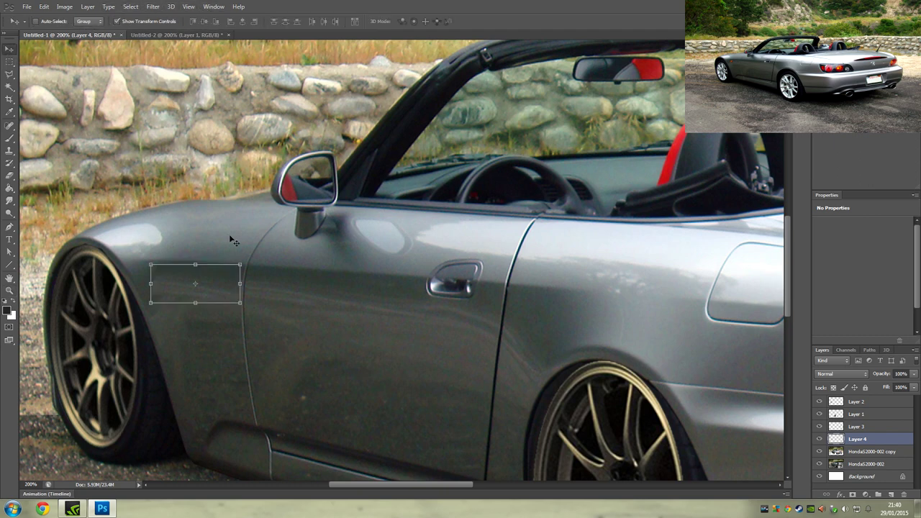
pyautogui.moveTo(220, 252); pyautogui.dragTo(205, 258)
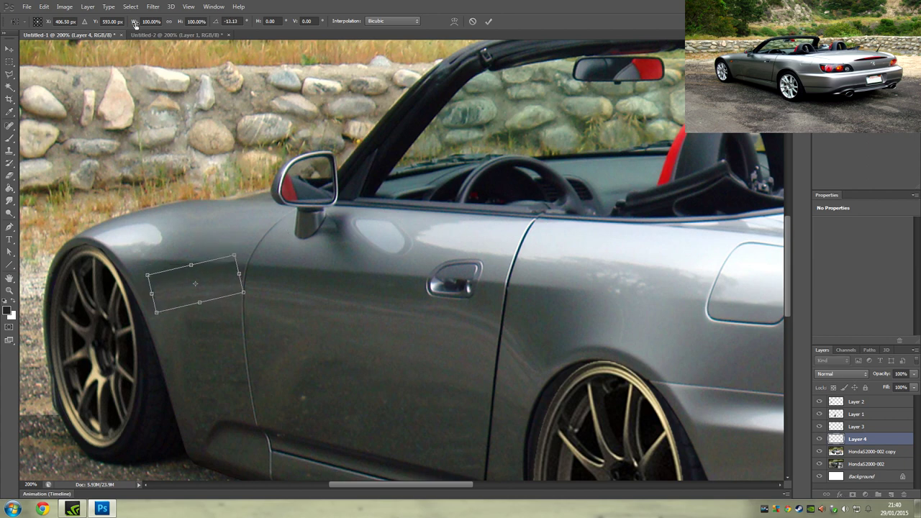
pyautogui.click(488, 21)
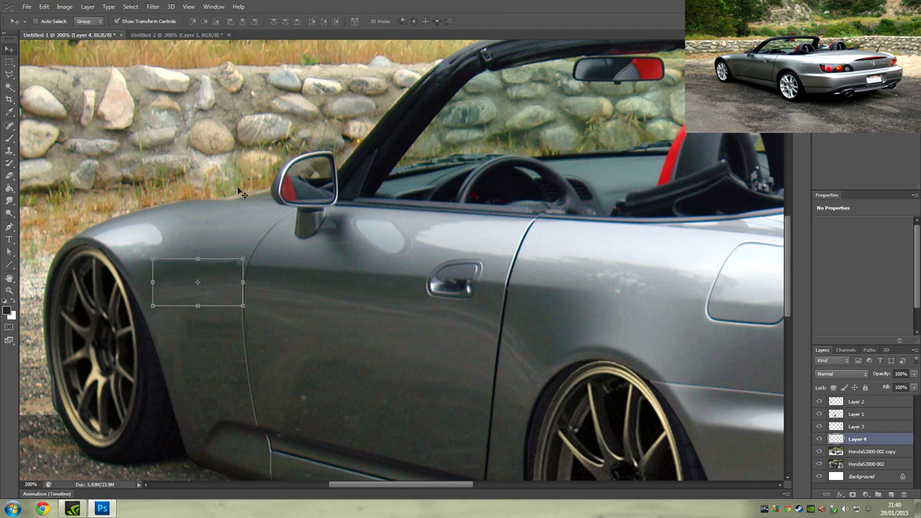
pyautogui.click(127, 22)
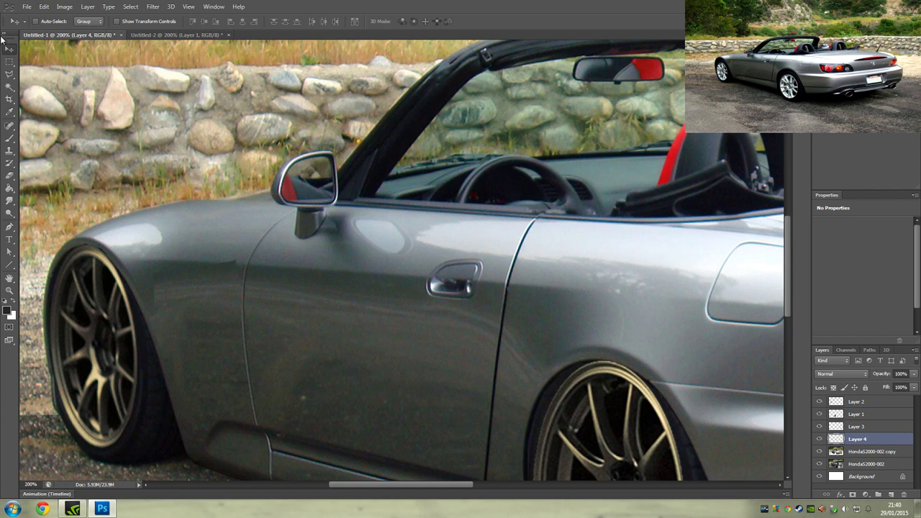
# Blend the edges of the Layer 4 patch into the front fender with a 13 px Eraser, and fit the whole image on screen
pyautogui.click(10, 175)
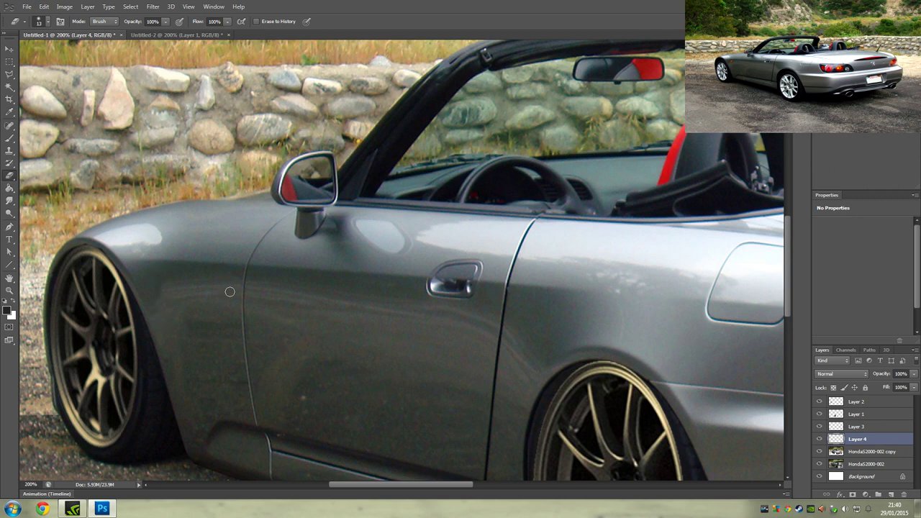
pyautogui.moveTo(154, 297)
pyautogui.mouseDown()
pyautogui.moveTo(191, 310)
pyautogui.moveTo(241, 302)
pyautogui.moveTo(209, 305)
pyautogui.mouseUp()
pyautogui.click(10, 291)
pyautogui.click(296, 23)
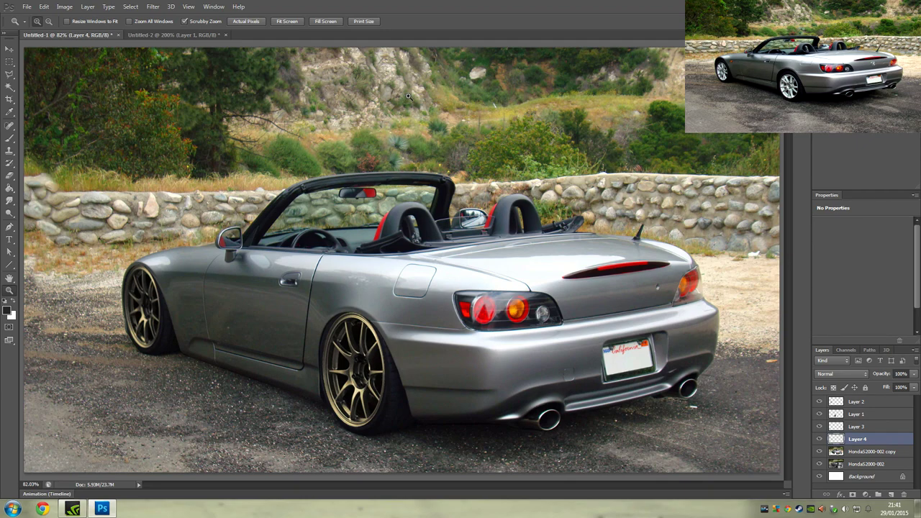
# Close the Untitled-2 wheel source document without saving its changes
pyautogui.click(225, 34)
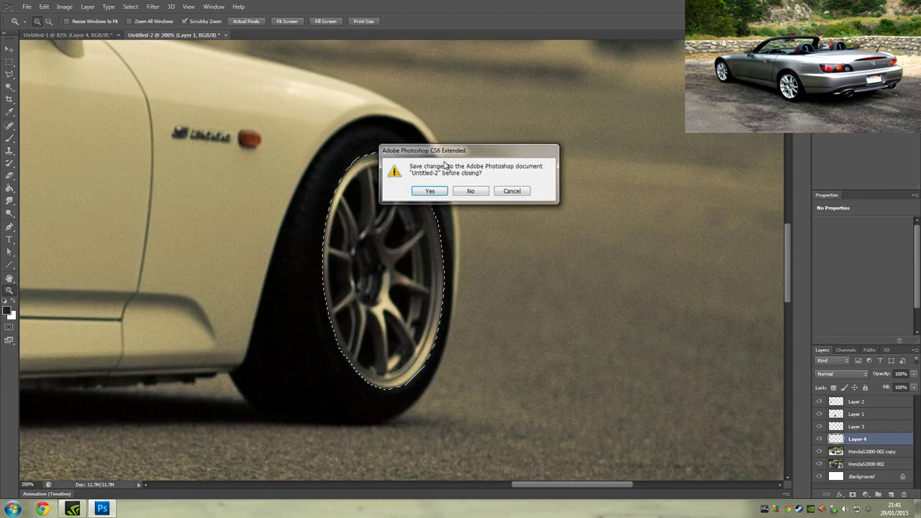
pyautogui.click(479, 192)
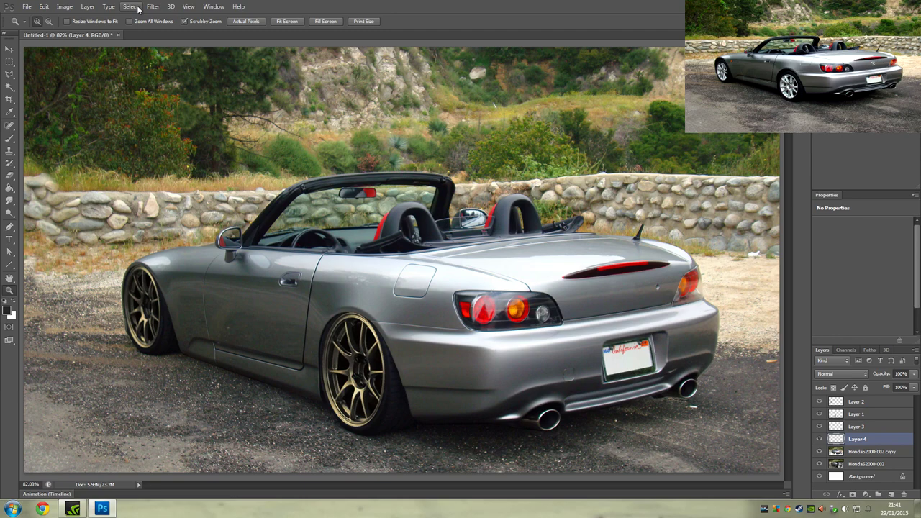
pyautogui.click(152, 6)
pyautogui.moveTo(210, 227)
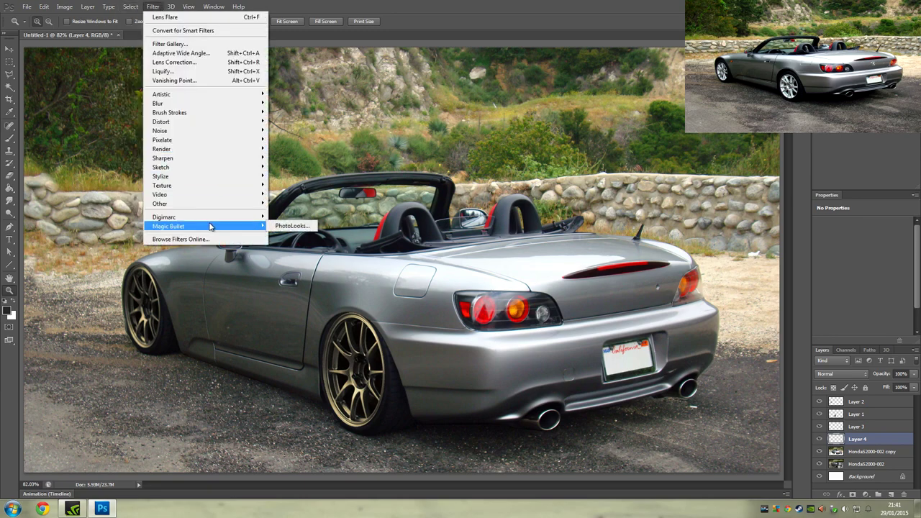
pyautogui.click(282, 227)
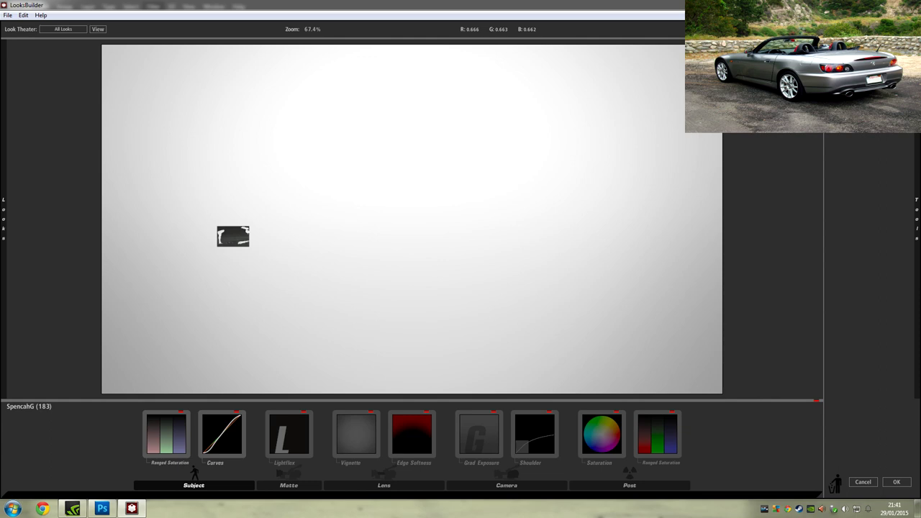
pyautogui.press('Escape')
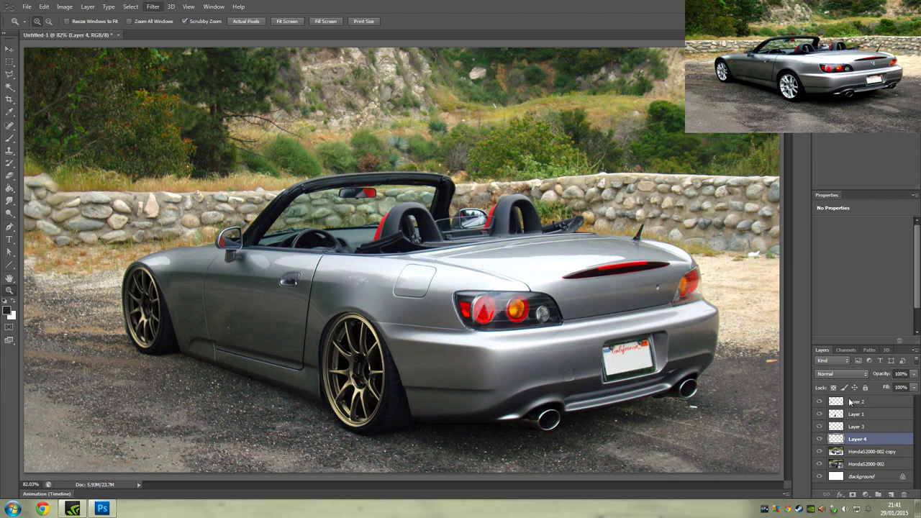
# Select all layers from Layer 2 down to Background and flatten the image
pyautogui.click(8, 50)
pyautogui.keyDown('ctrl'); pyautogui.click(310, 128); pyautogui.keyUp('ctrl')
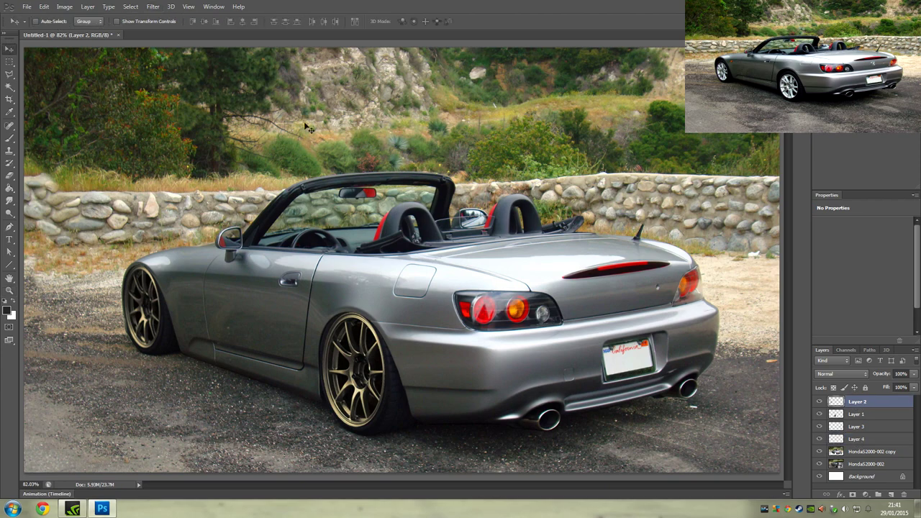
pyautogui.keyDown('shift'); pyautogui.click(875, 477); pyautogui.keyUp('shift')
pyautogui.rightClick(878, 465)
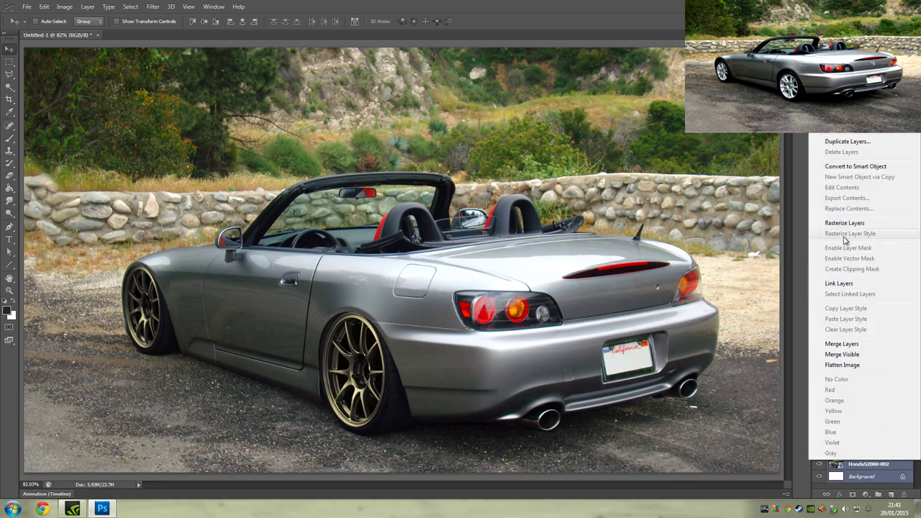
pyautogui.click(854, 367)
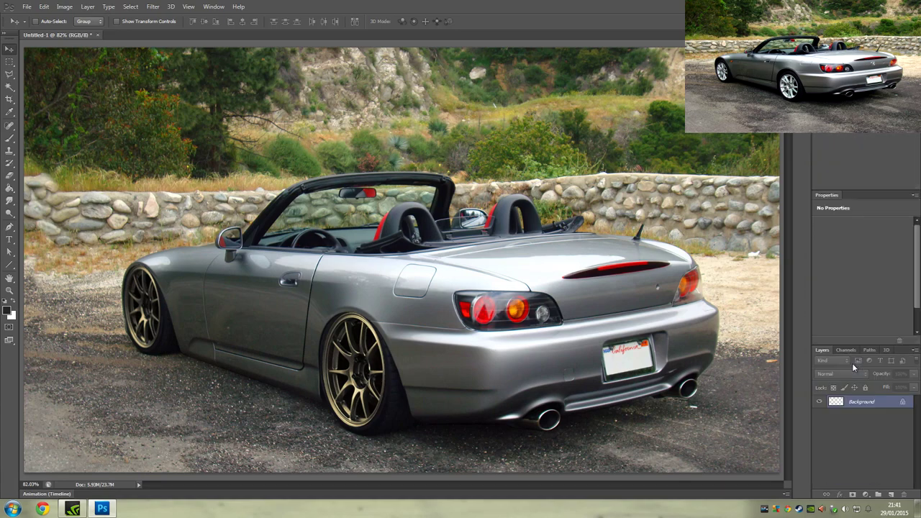
# Start the Magic Bullet PhotoLooks filter on the flattened image and expand the LS3 group of looks
pyautogui.click(152, 7)
pyautogui.moveTo(222, 225)
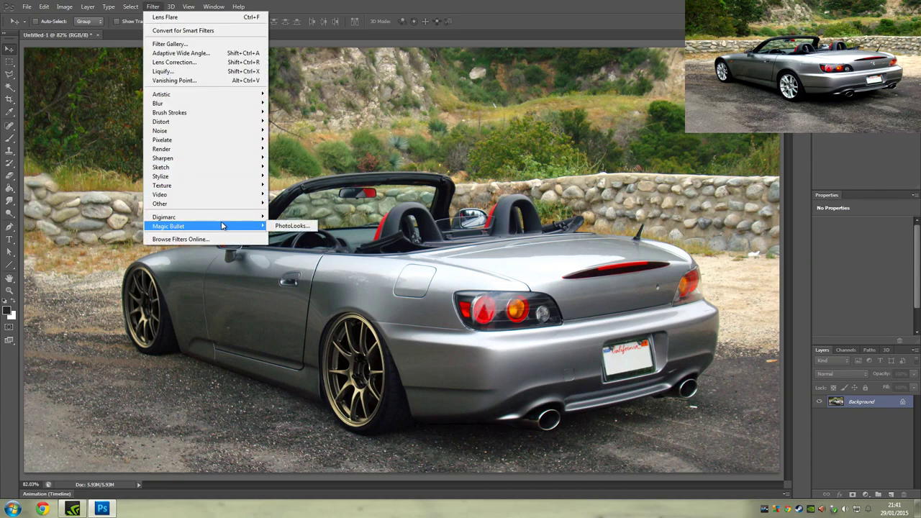
pyautogui.click(298, 226)
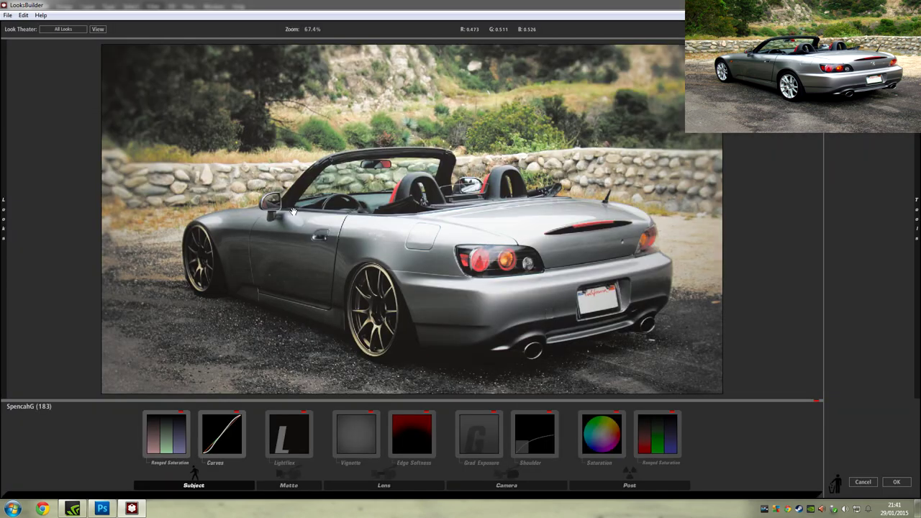
pyautogui.moveTo(4, 173)
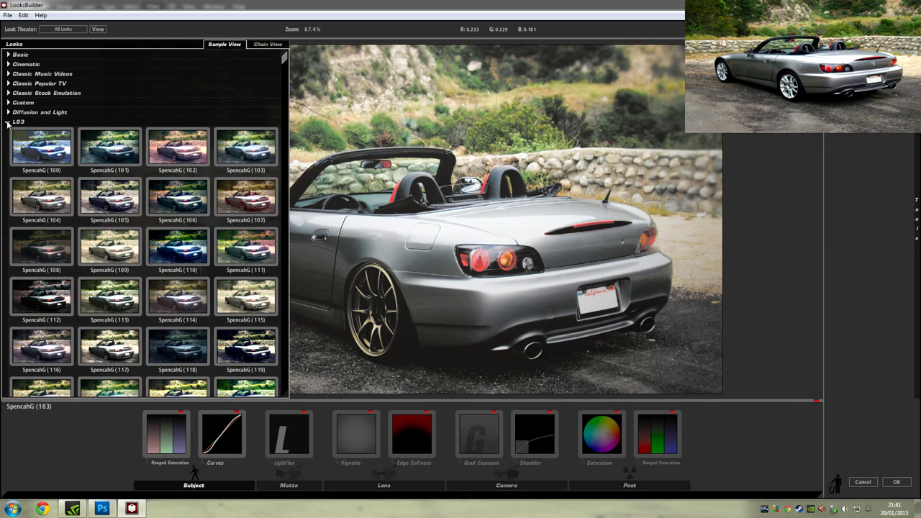
# Try several LS3 looks on the car photo, including SpencahG (118), (122), (127), (124) and (125)
pyautogui.scroll(-3, 158, 168)
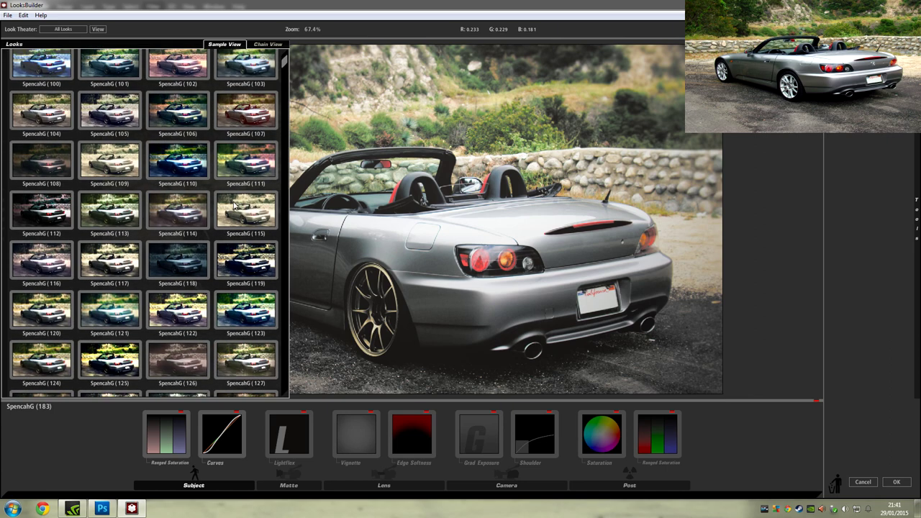
pyautogui.click(246, 213)
pyautogui.click(193, 252)
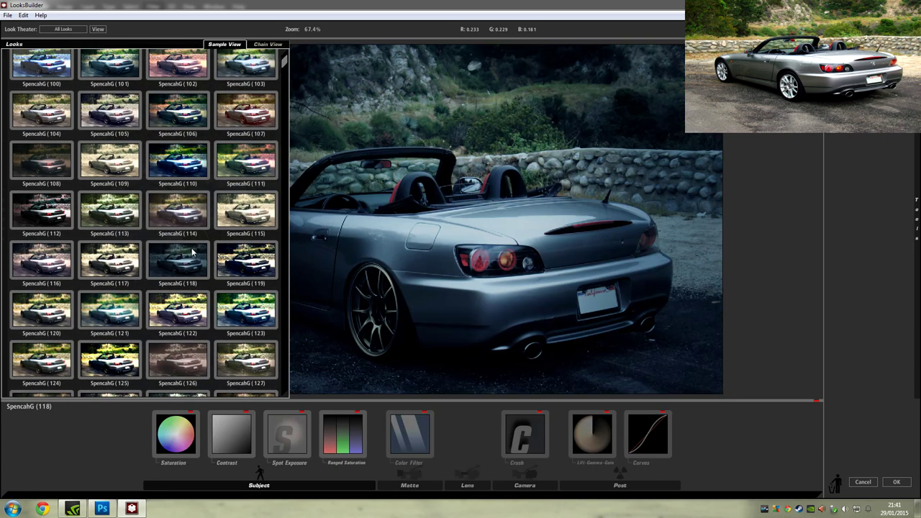
pyautogui.click(83, 246)
pyautogui.scroll(-1, 97, 284)
pyautogui.scroll(-1, 101, 287)
pyautogui.click(168, 292)
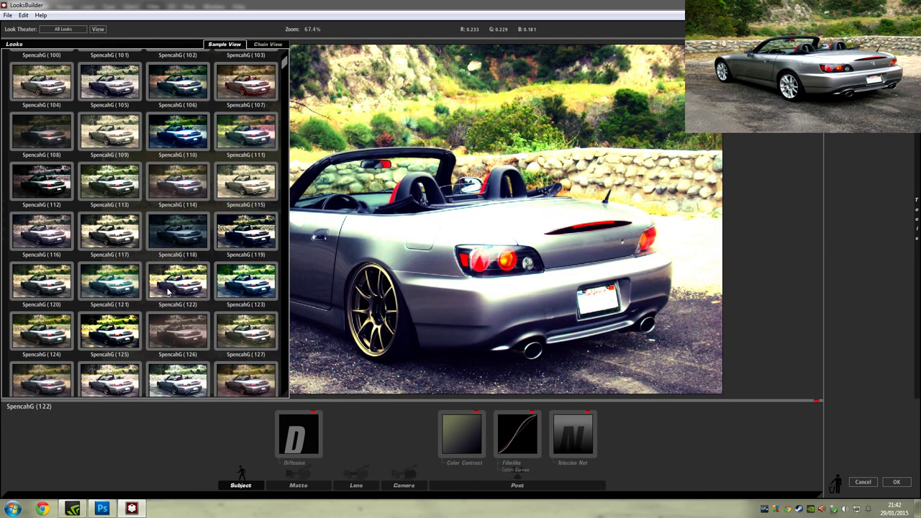
pyautogui.click(230, 316)
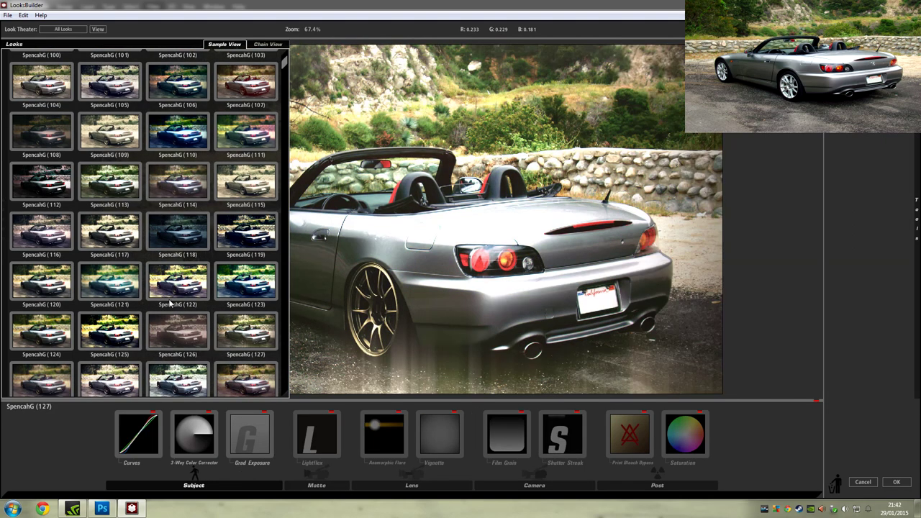
pyautogui.scroll(-2, 170, 304)
pyautogui.click(66, 287)
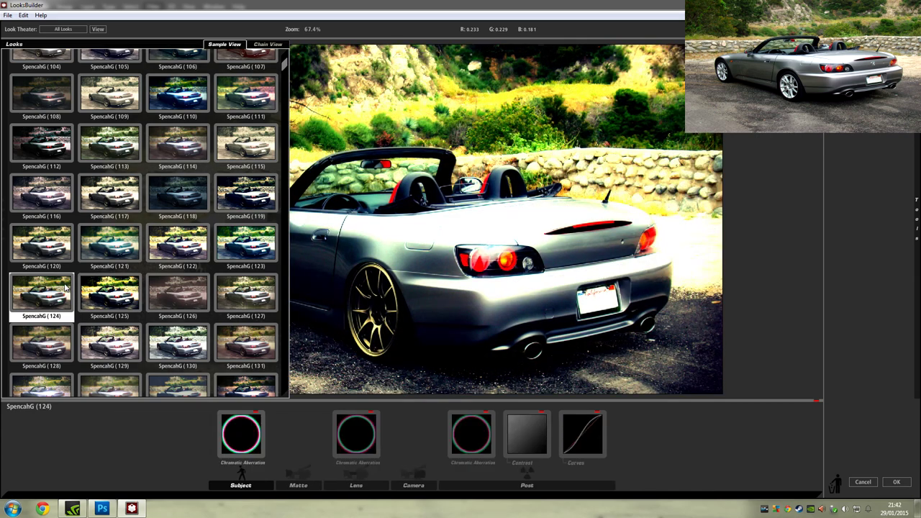
pyautogui.click(109, 292)
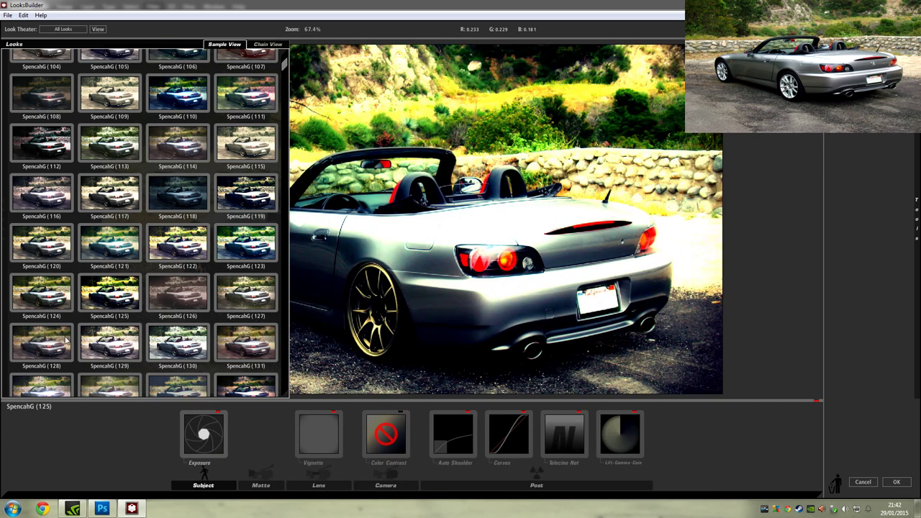
# Compare the neighbouring LS3 looks and apply SpencahG (128) to the flattened image
pyautogui.click(41, 344)
pyautogui.click(112, 350)
pyautogui.click(51, 346)
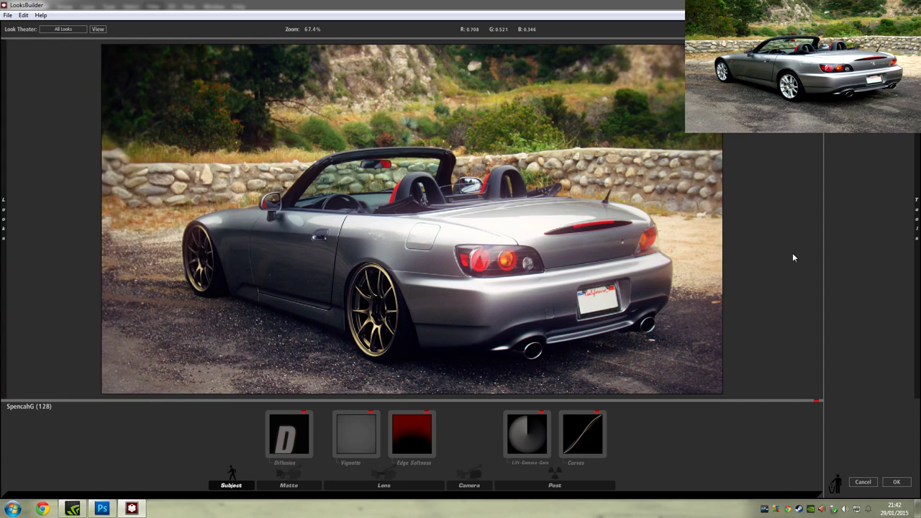
pyautogui.click(896, 482)
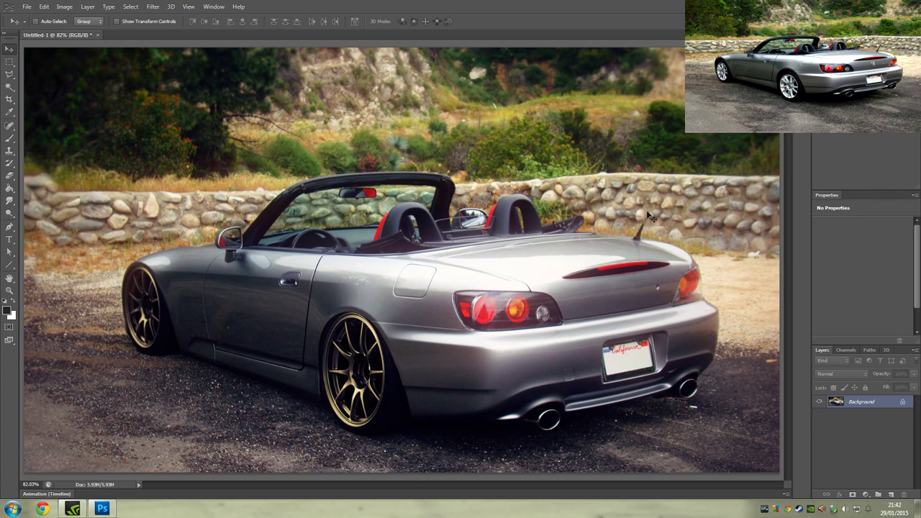
# Start saving the image under a new name and set the destination to the Finished folder inside Photoshop
pyautogui.click(27, 7)
pyautogui.click(49, 123)
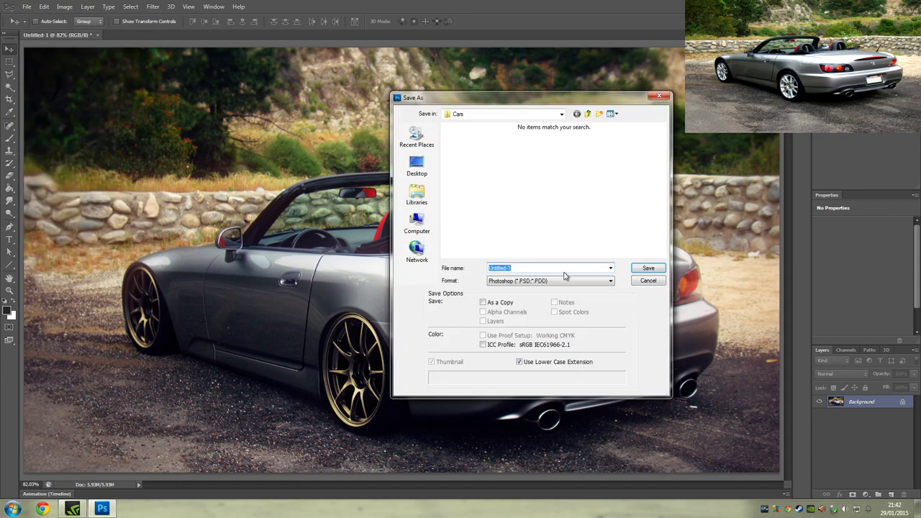
pyautogui.click(561, 114)
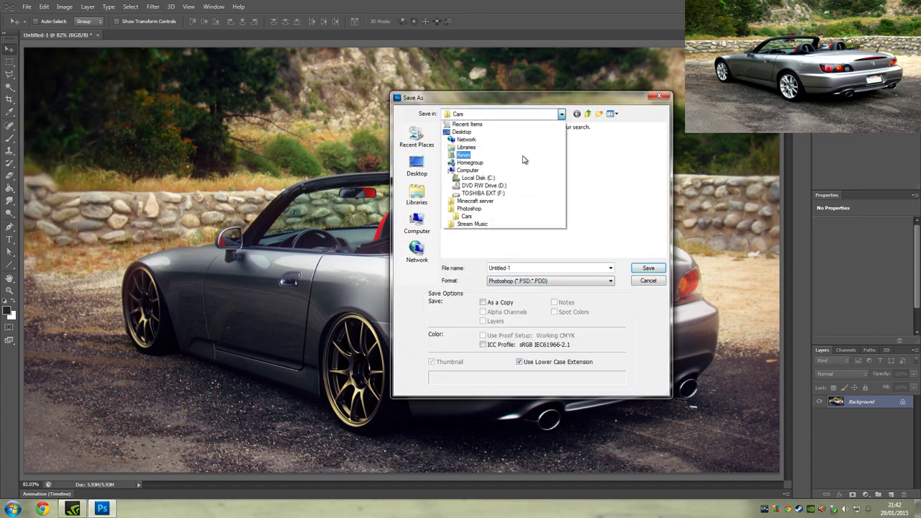
pyautogui.click(560, 114)
pyautogui.click(588, 113)
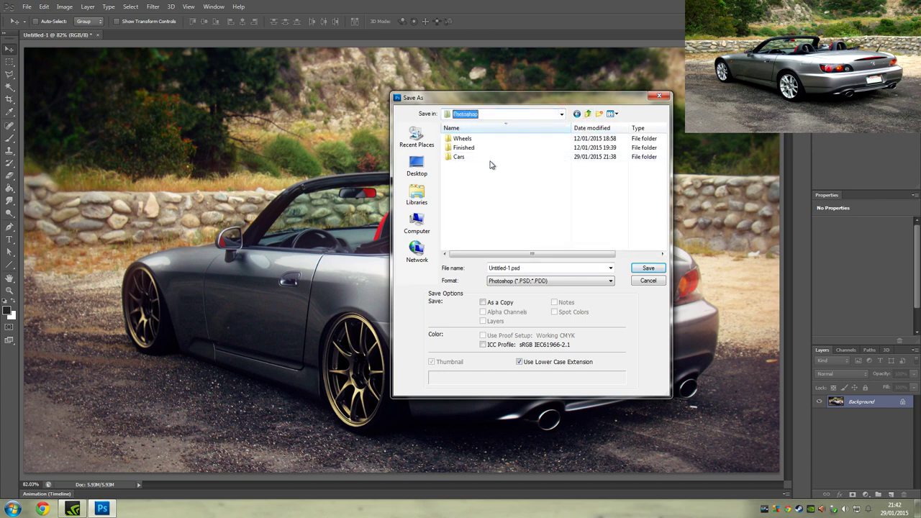
pyautogui.doubleClick(466, 148)
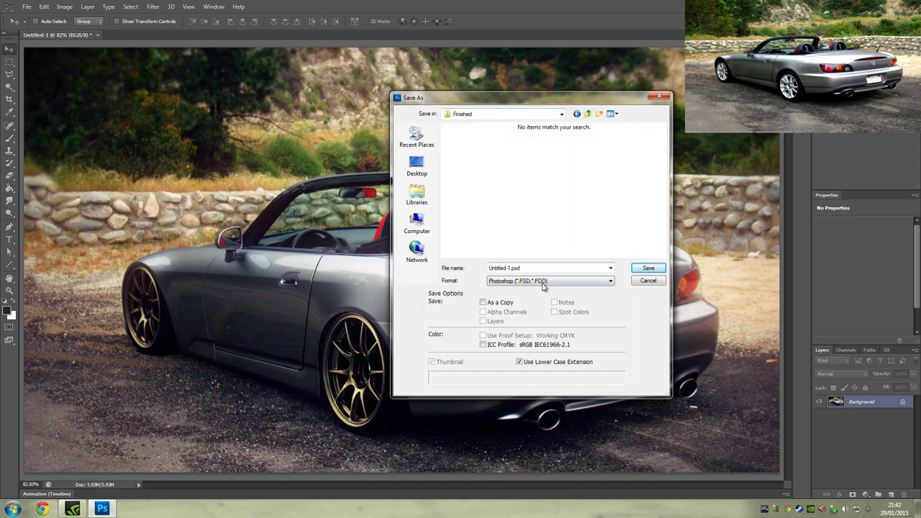
# Choose the JPEG format and name the file S2000
pyautogui.click(547, 280)
pyautogui.click(518, 345)
pyautogui.click(549, 268)
pyautogui.moveTo(509, 267); pyautogui.dragTo(488, 267)
pyautogui.press('BackSpace')
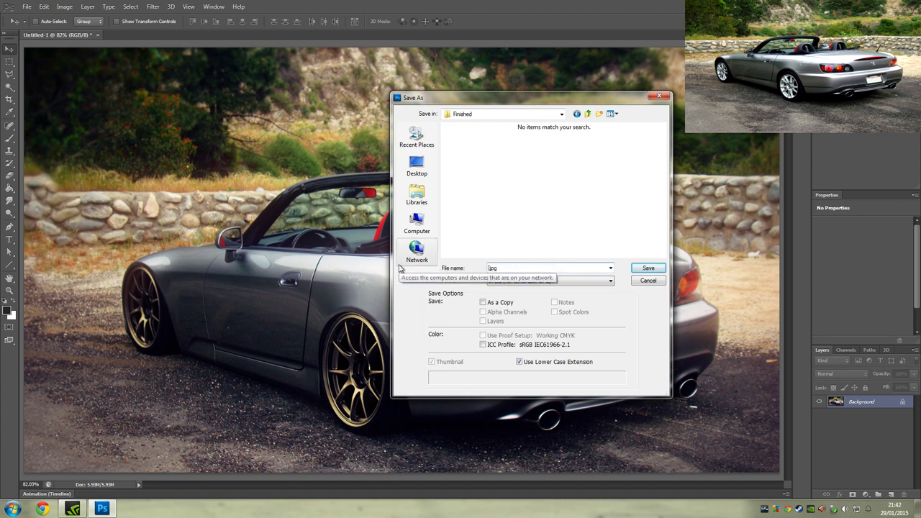
pyautogui.write('S2000')
# Switch the file format to PNG and save the image with Smallest / Slow compression and no interlacing
pyautogui.click(560, 281)
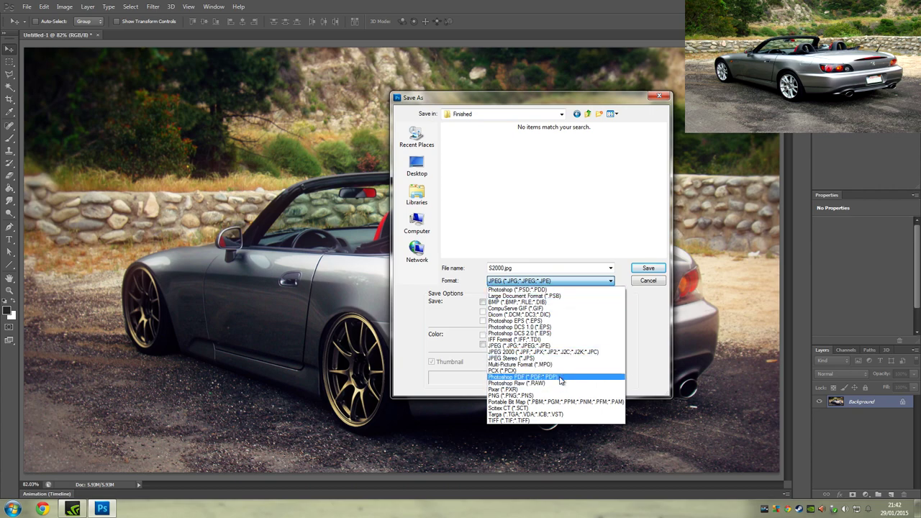
pyautogui.click(545, 395)
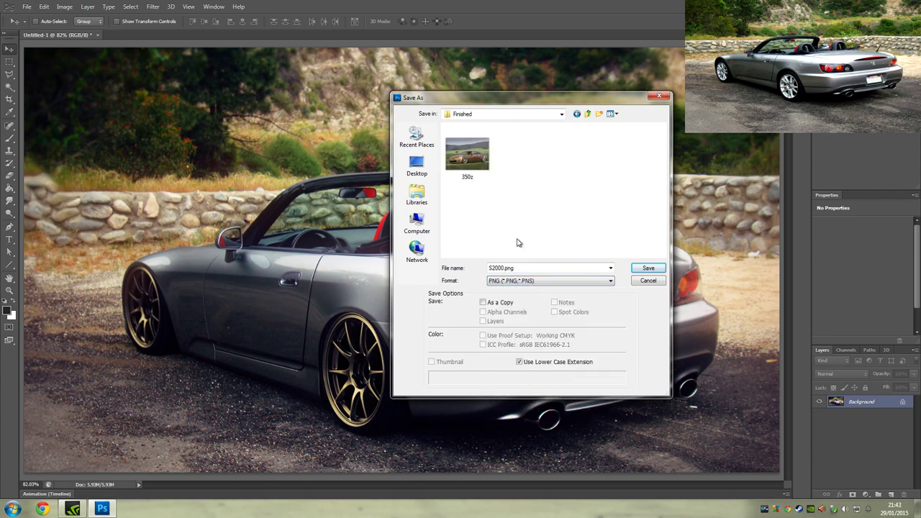
pyautogui.click(648, 268)
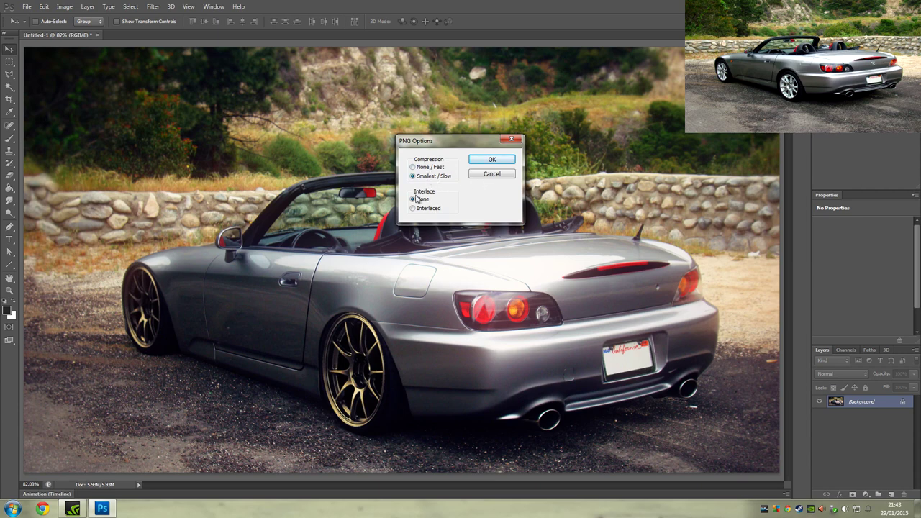
pyautogui.click(494, 160)
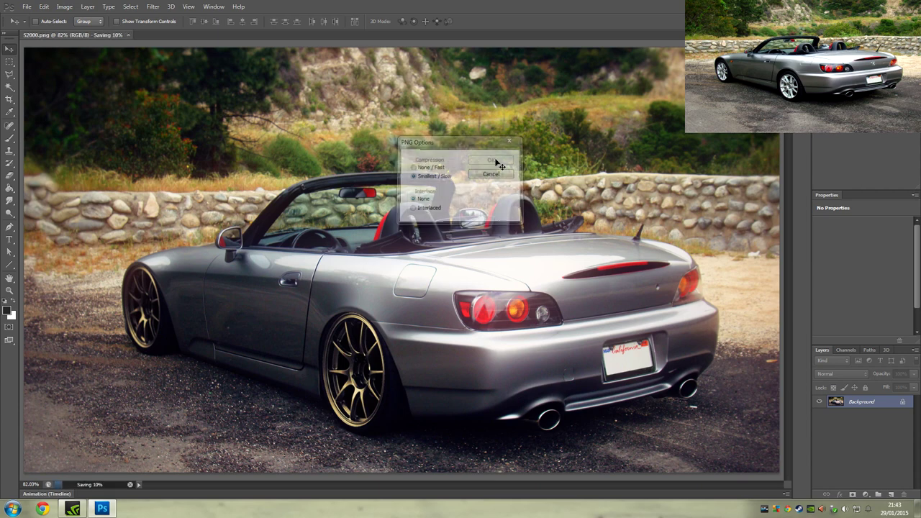